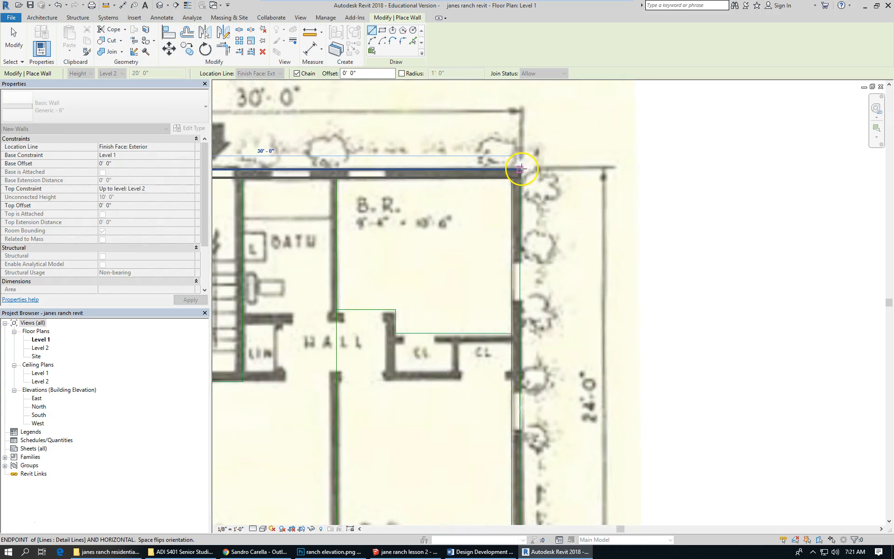
# - Trace the house's exterior walls over the 30' by 24' plan outline, continuing from the northeast corner around to close the rectangle
pyautogui.click(520, 168)
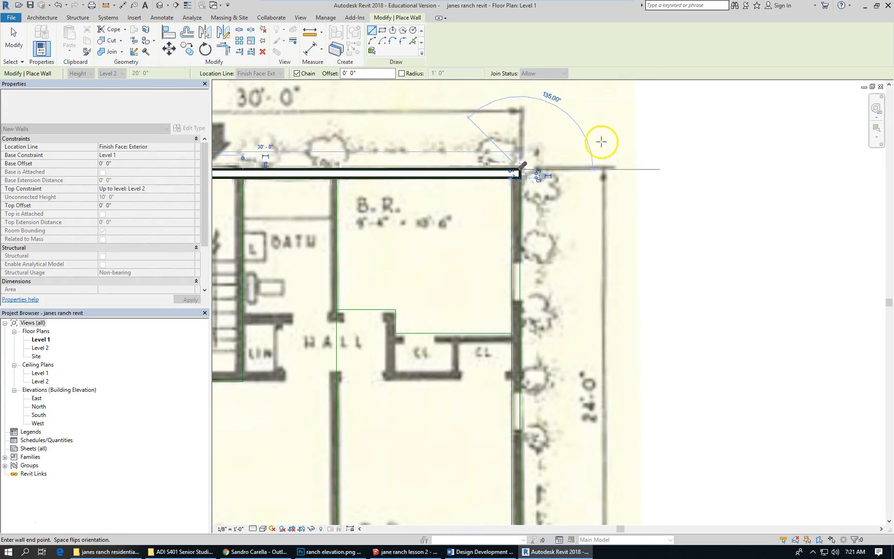
pyautogui.scroll(-6, 649, 136)
pyautogui.scroll(6, 611, 242)
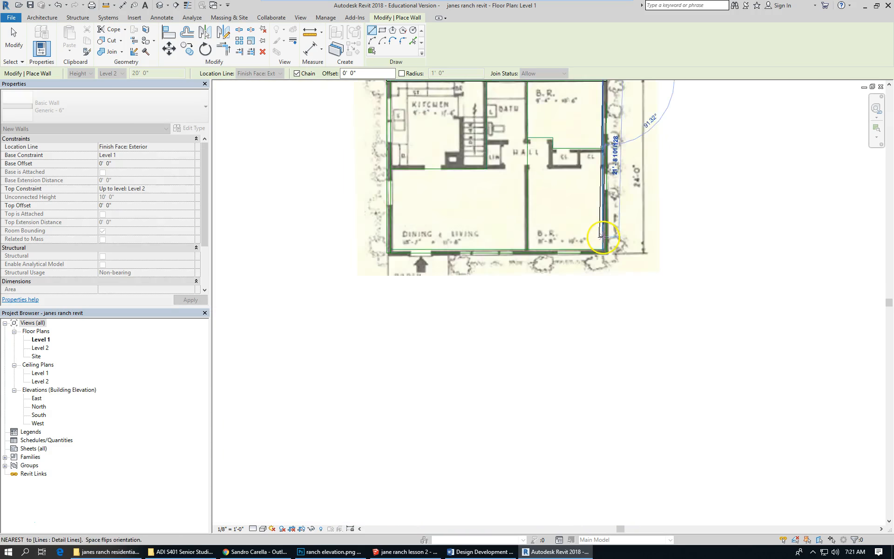
pyautogui.click(613, 269)
pyautogui.scroll(-5, 582, 305)
pyautogui.scroll(5, 461, 279)
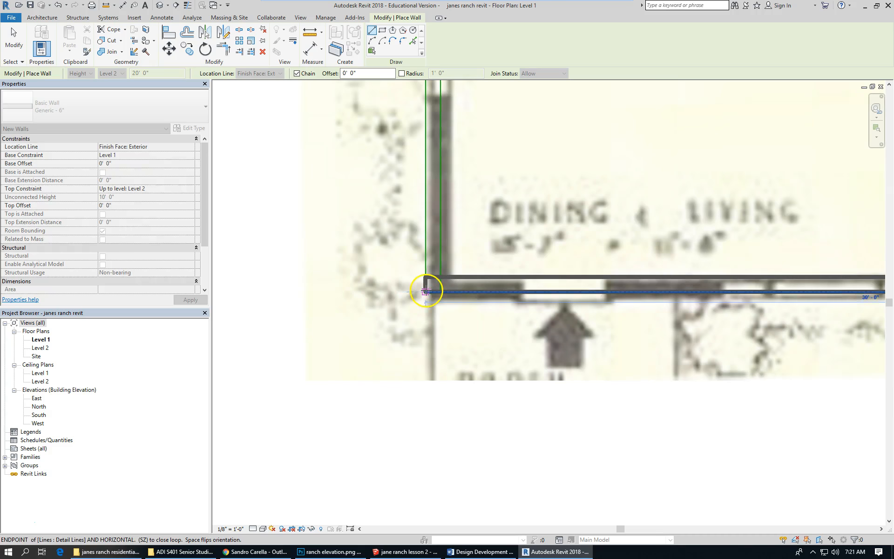
pyautogui.click(425, 291)
pyautogui.scroll(-5, 361, 401)
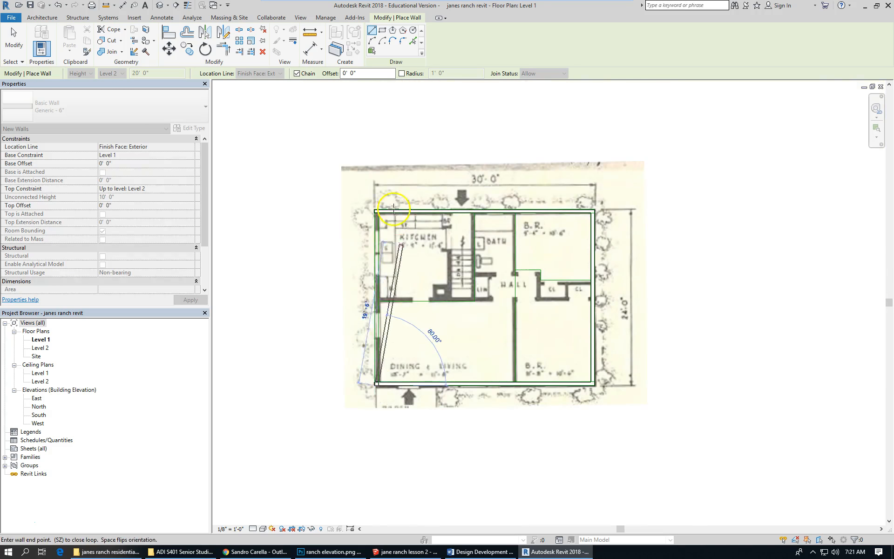
pyautogui.click(374, 211)
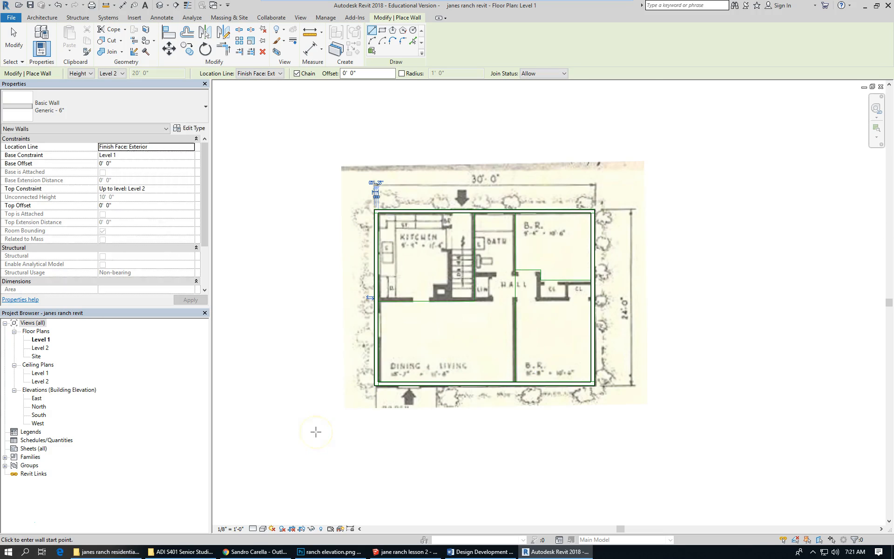
# - Set the floor plan's visual style to Wireframe
pyautogui.scroll(2, 499, 335)
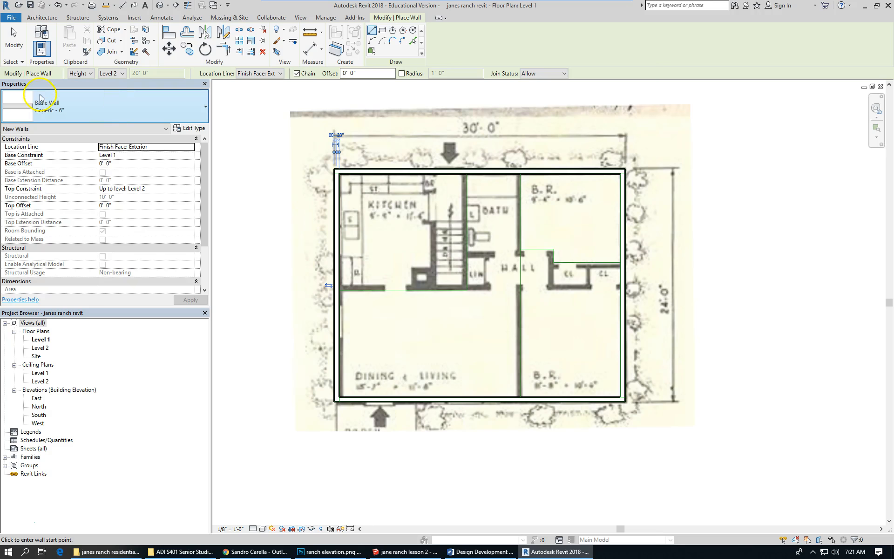
pyautogui.click(263, 530)
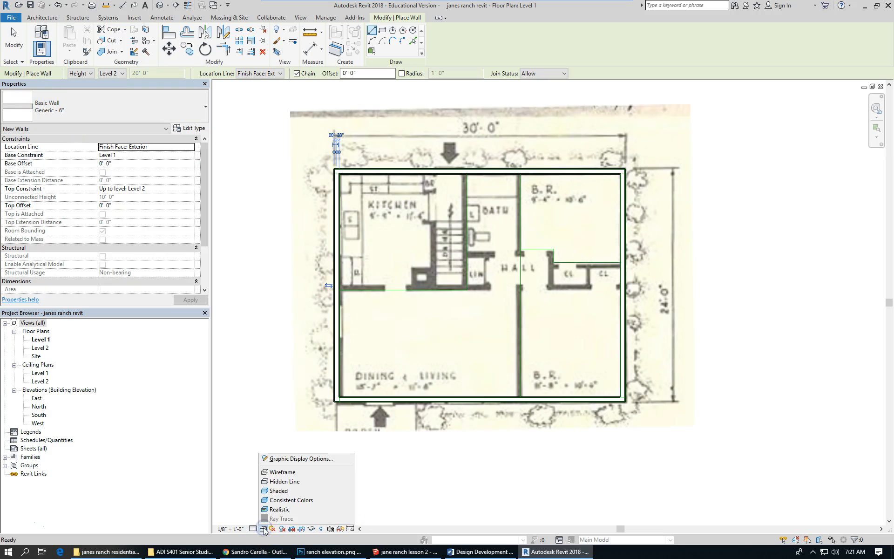
pyautogui.click(292, 472)
# - Draw a wall about 12' long from the north wall between stairs and bath, continuing west below the kitchen to the exterior wall
pyautogui.scroll(2, 506, 185)
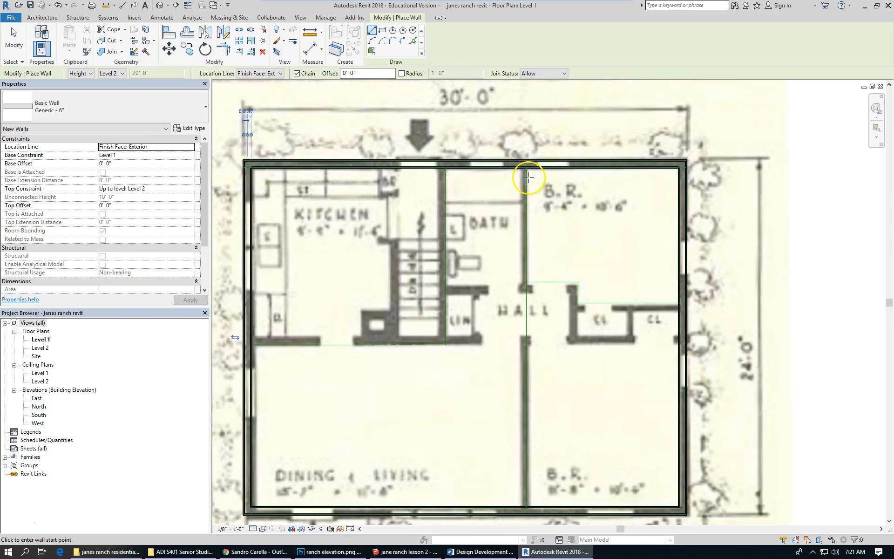
pyautogui.click(444, 167)
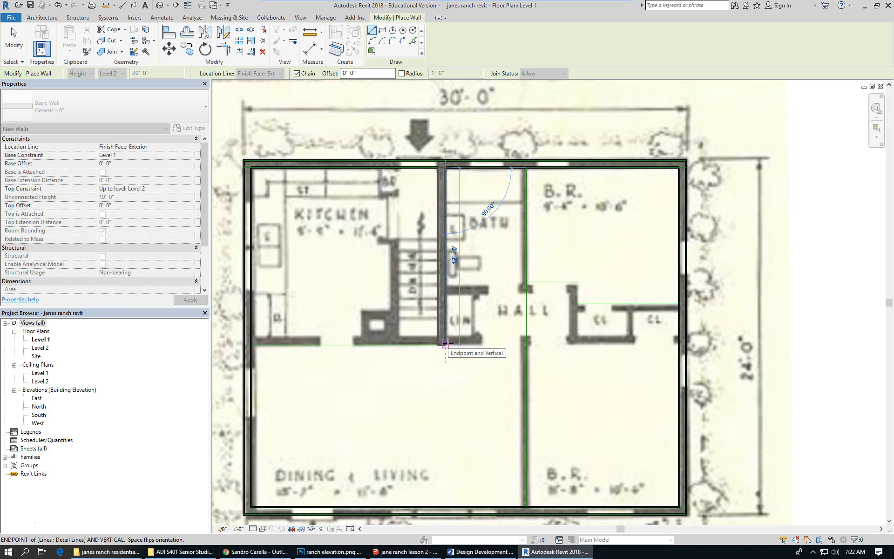
pyautogui.click(445, 344)
pyautogui.click(252, 345)
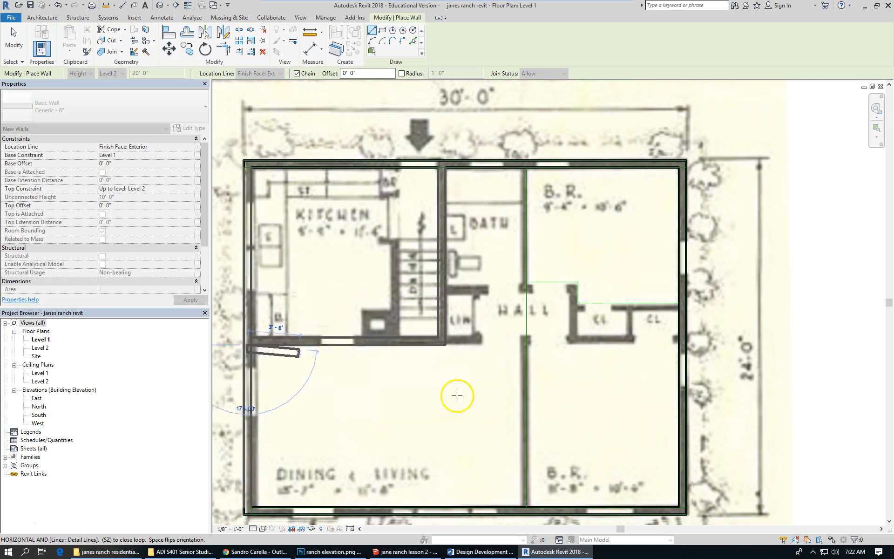
pyautogui.press('Escape')
pyautogui.press('Escape')
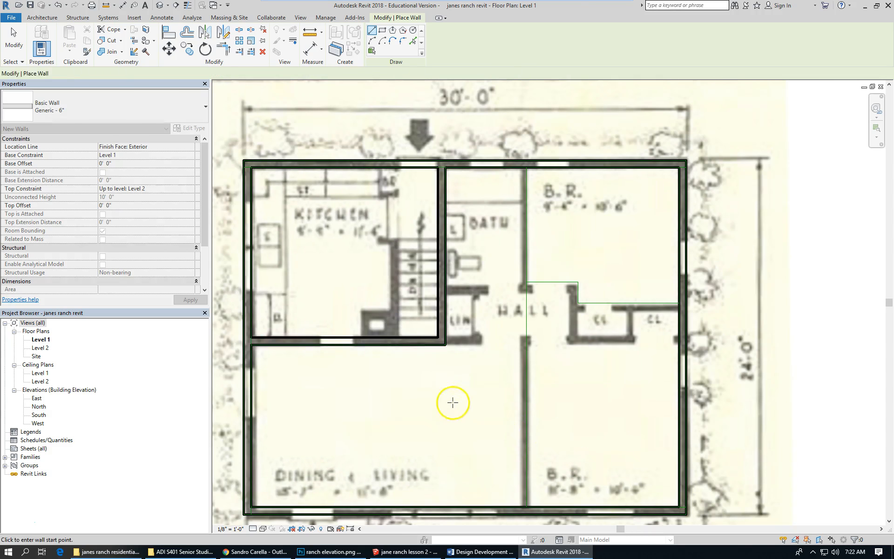
# - Draw a straight interior wall from the north wall to the south wall, separating the bath and living area from the bedrooms
pyautogui.press('w')
pyautogui.press('a')
pyautogui.scroll(-2, 322, 294)
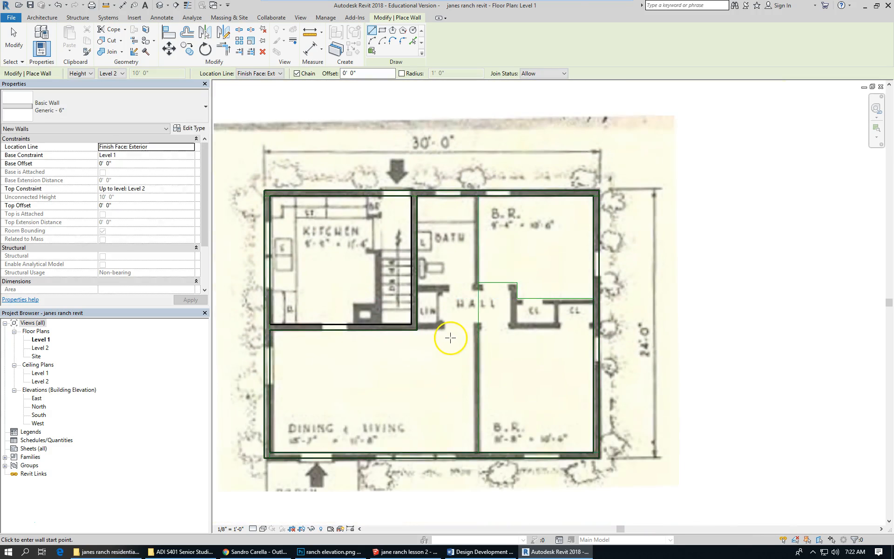
pyautogui.scroll(4, 450, 338)
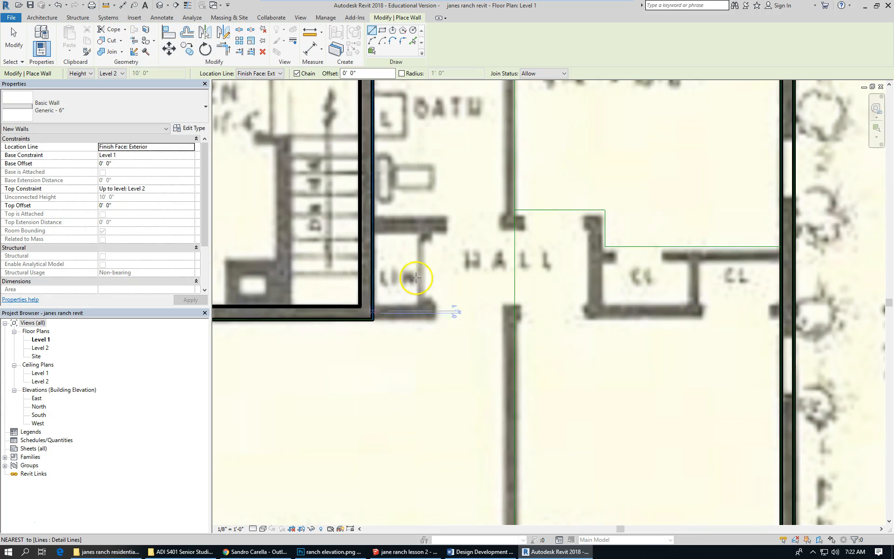
pyautogui.scroll(-4, 432, 385)
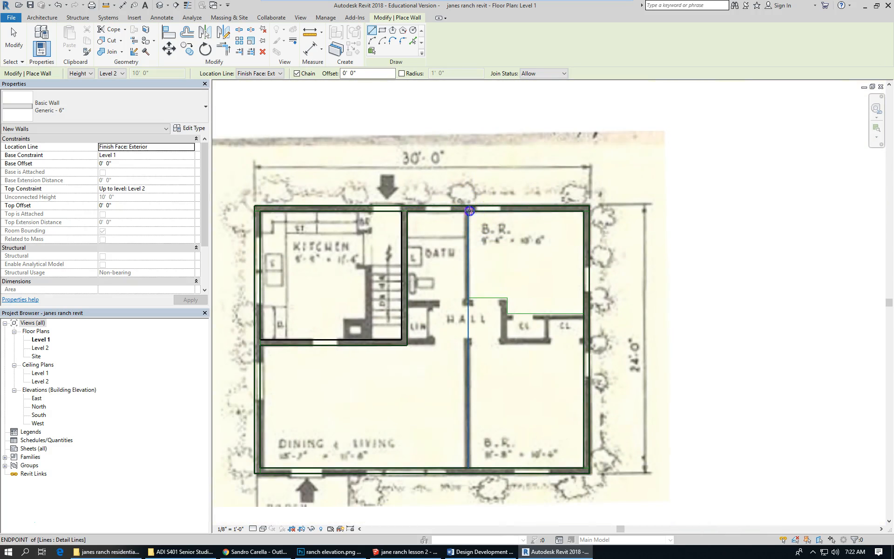
pyautogui.click(470, 210)
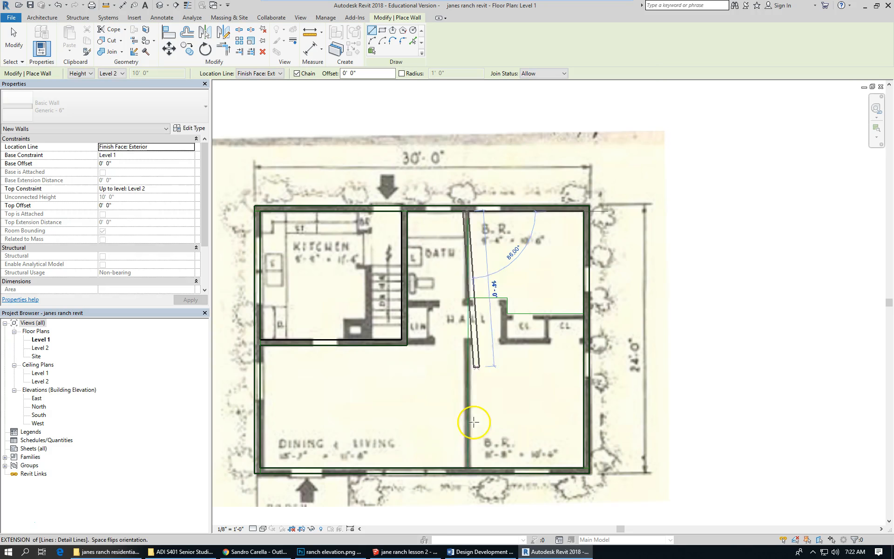
pyautogui.click(469, 465)
pyautogui.press('Escape')
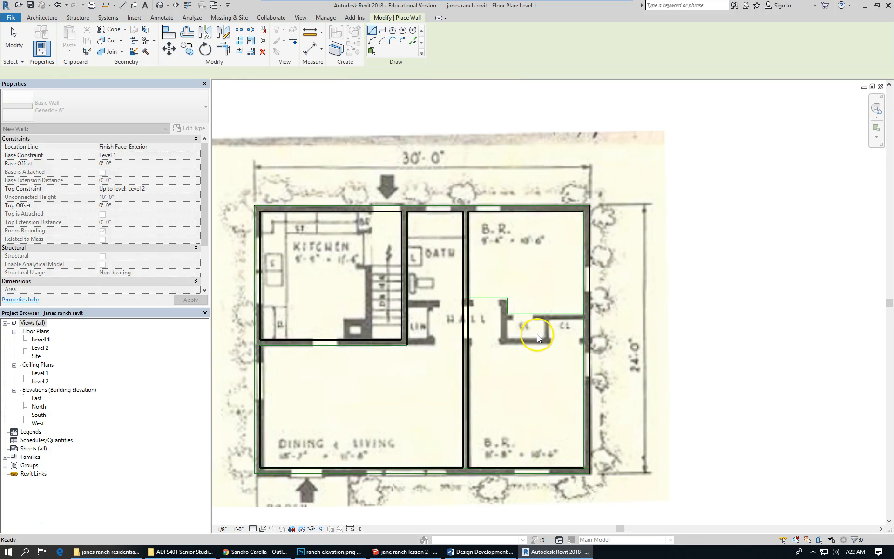
# - Draw a horizontal wall below the bedroom closets, from the long interior wall to the east exterior wall
pyautogui.scroll(3, 531, 330)
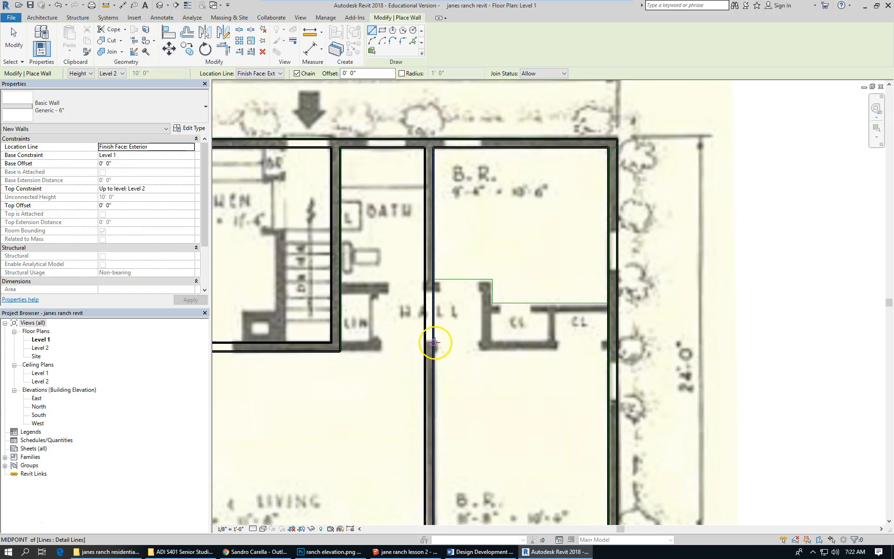
pyautogui.click(433, 342)
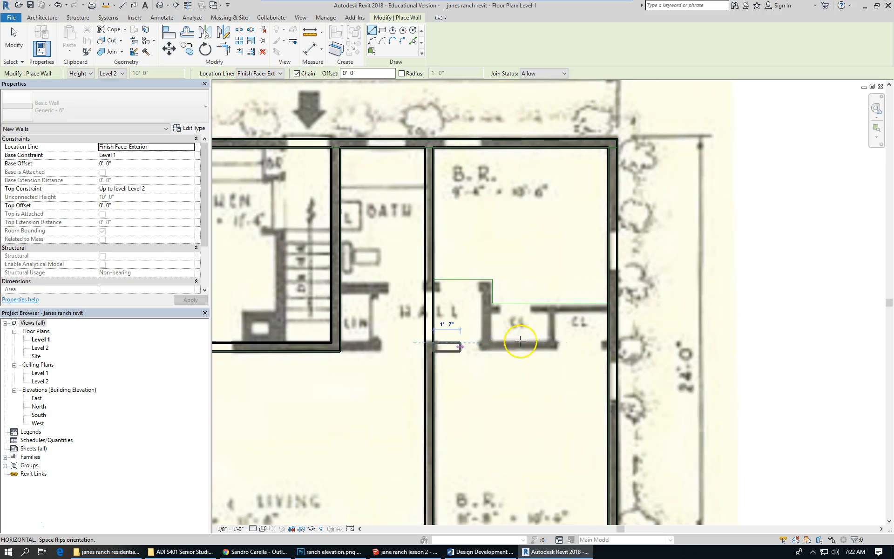
pyautogui.click(608, 343)
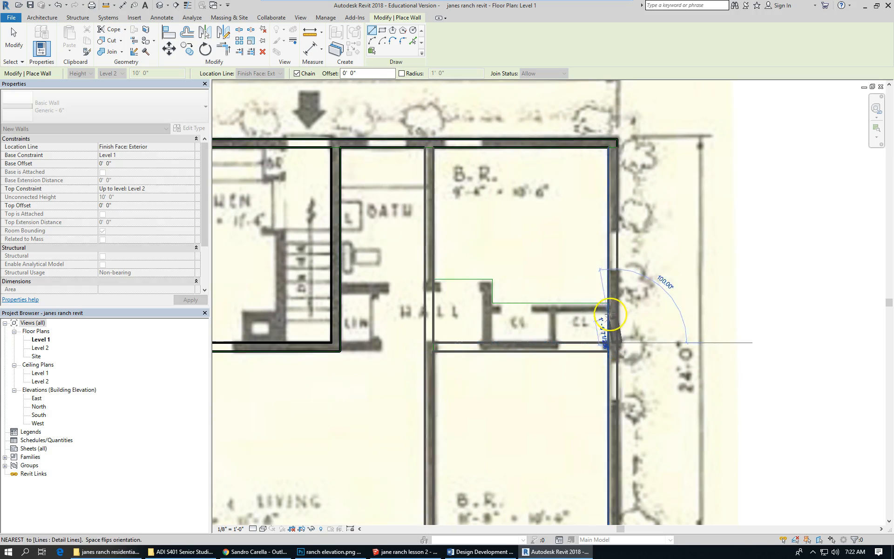
pyautogui.press('Escape')
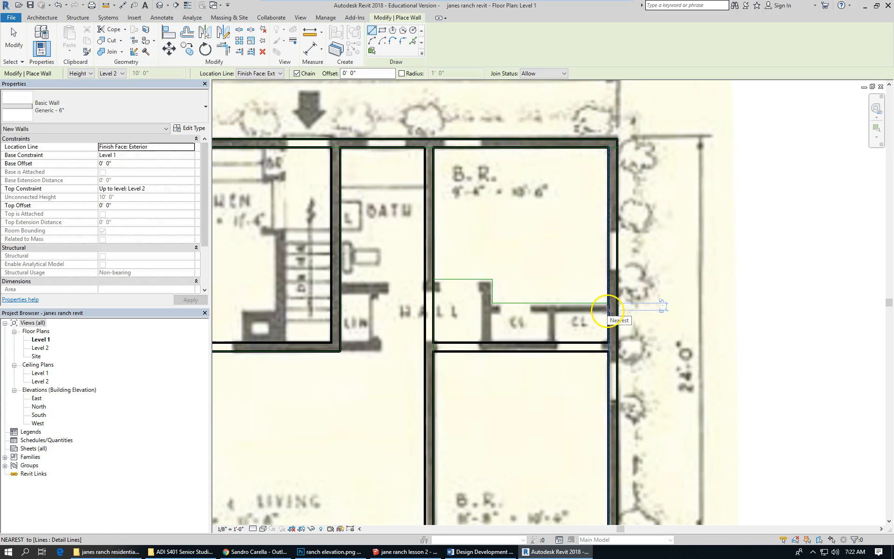
# - Draw a stepped wall from the east wall above the closets, jogging up about 1'-2" and continuing west below the bath to the stair wall
pyautogui.click(608, 310)
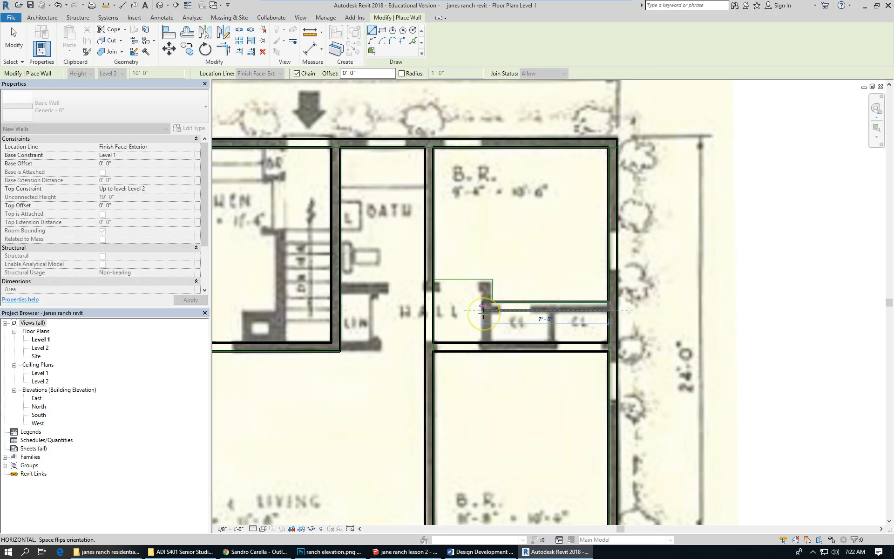
pyautogui.click(484, 312)
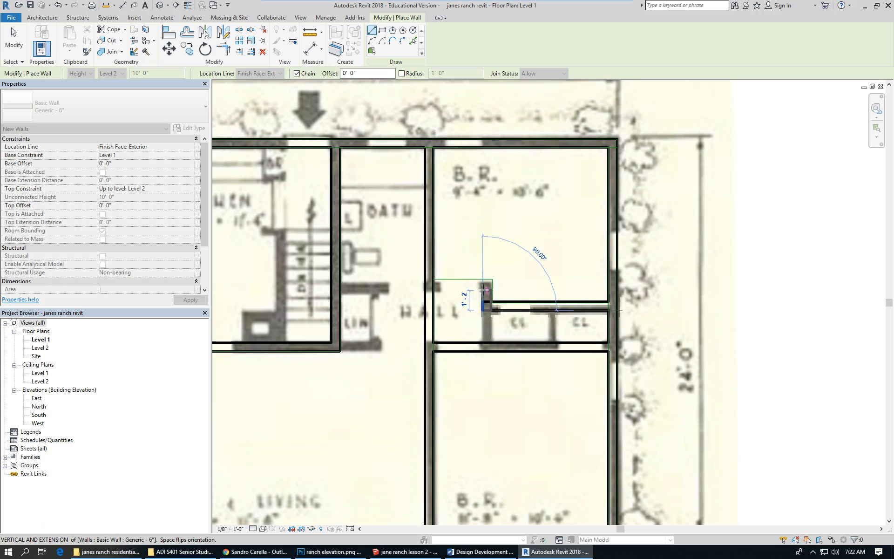
pyautogui.click(484, 288)
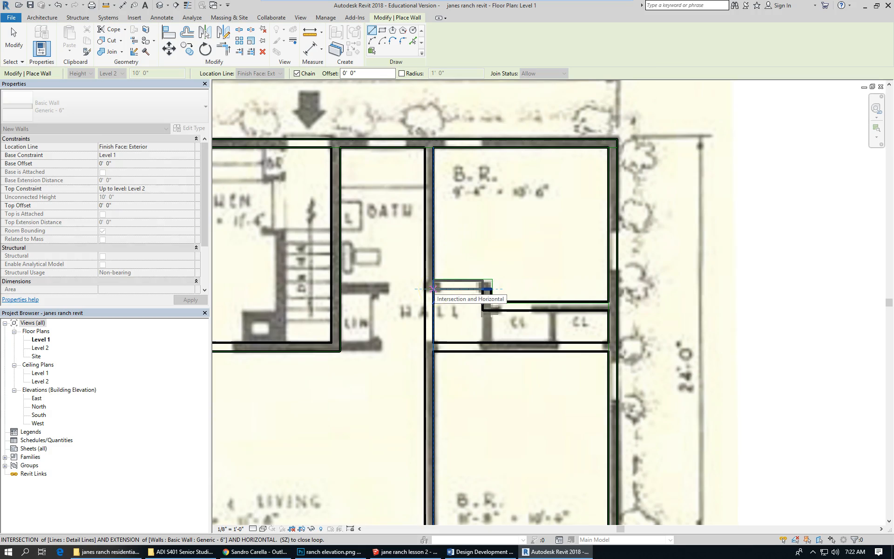
pyautogui.click(337, 289)
pyautogui.press('Escape')
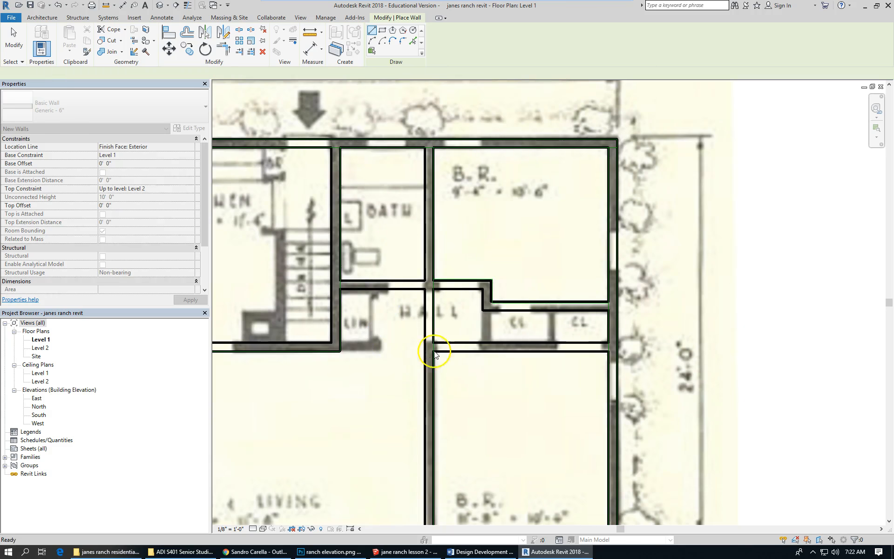
# - Enclose the linen closet with a wall about 3'-8" down from the bath wall and a return to the stair wall corner
pyautogui.scroll(-1, 461, 240)
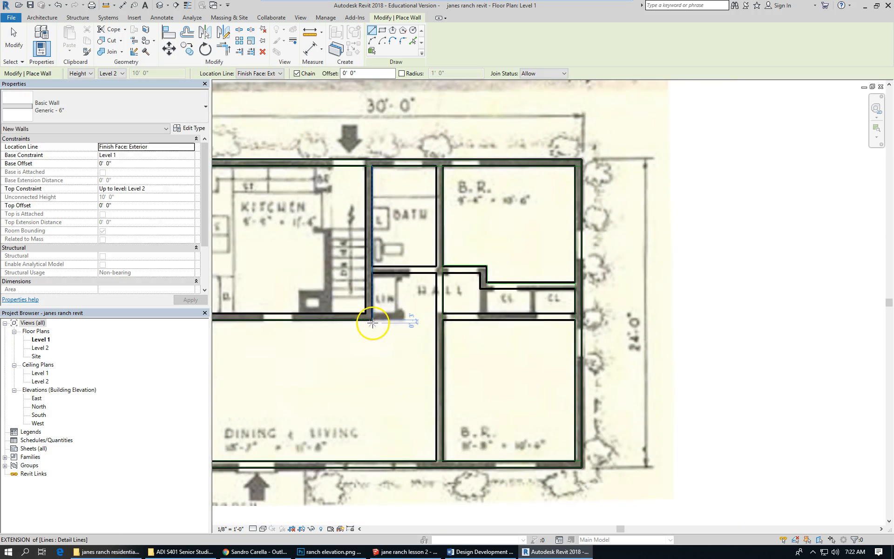
pyautogui.click(400, 274)
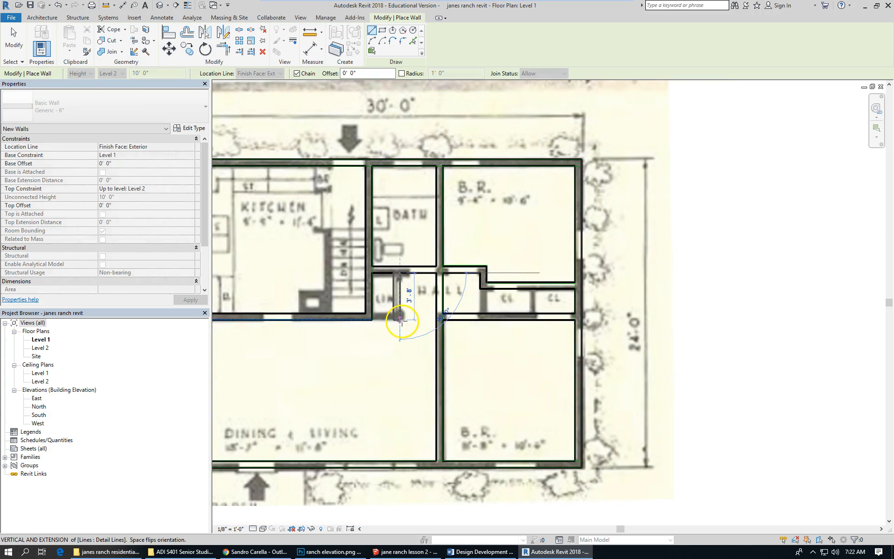
pyautogui.click(400, 319)
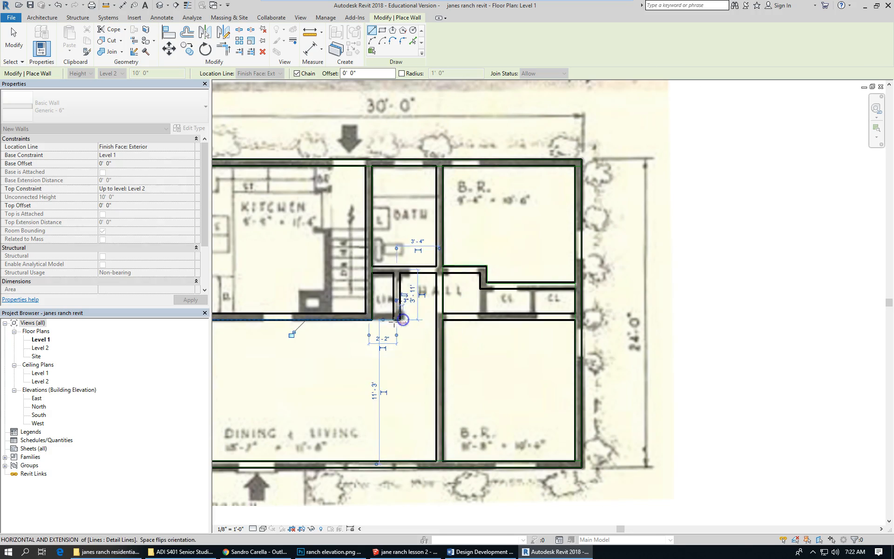
pyautogui.click(372, 319)
pyautogui.press('Escape')
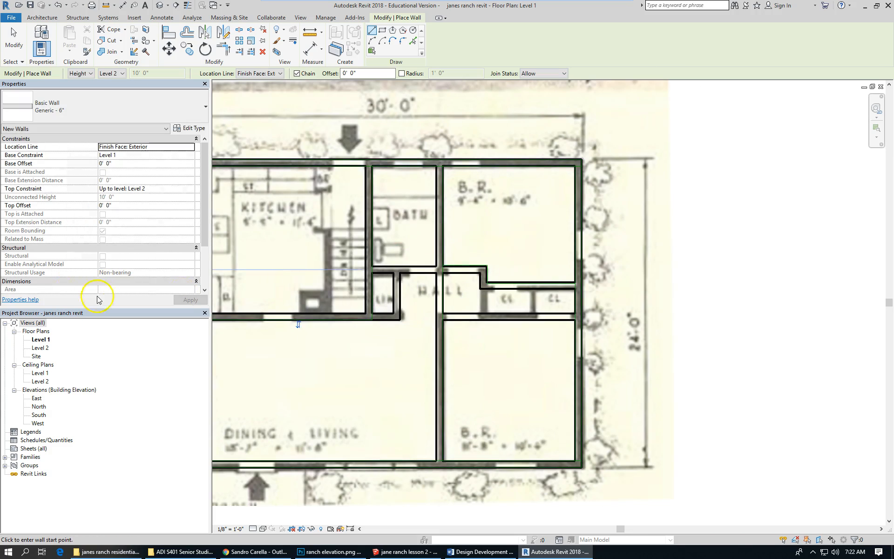
# - Draw walls around the chimney, about 1'-11" up from the kitchen's lower wall, across, and up between kitchen and stairs to the north wall
pyautogui.scroll(-2, 583, 242)
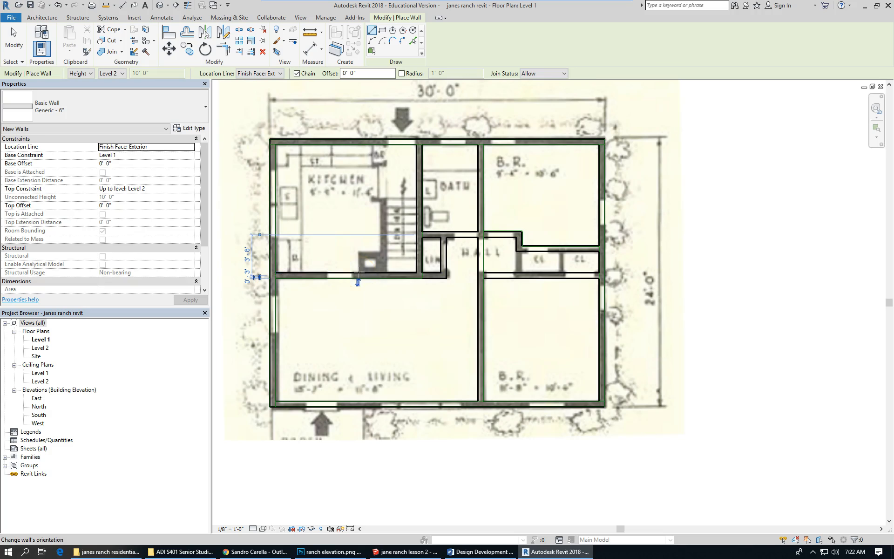
pyautogui.click(358, 273)
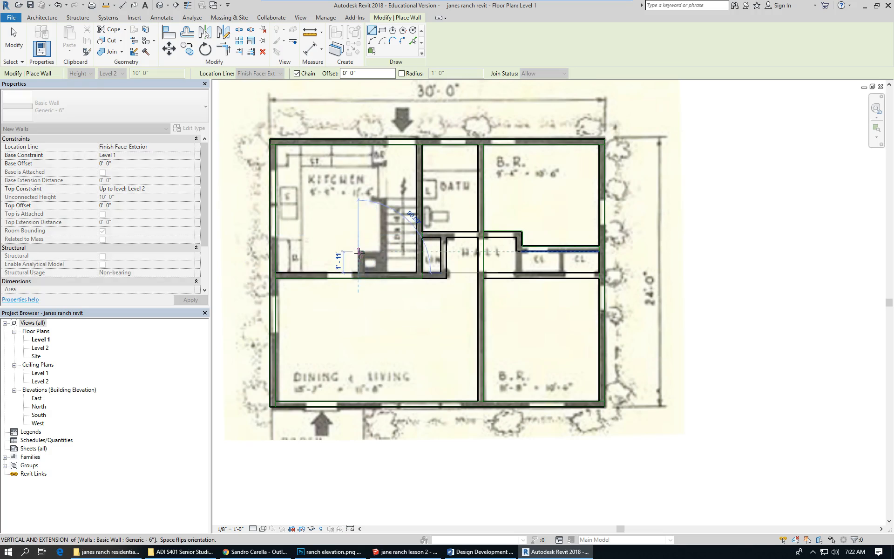
pyautogui.click(359, 251)
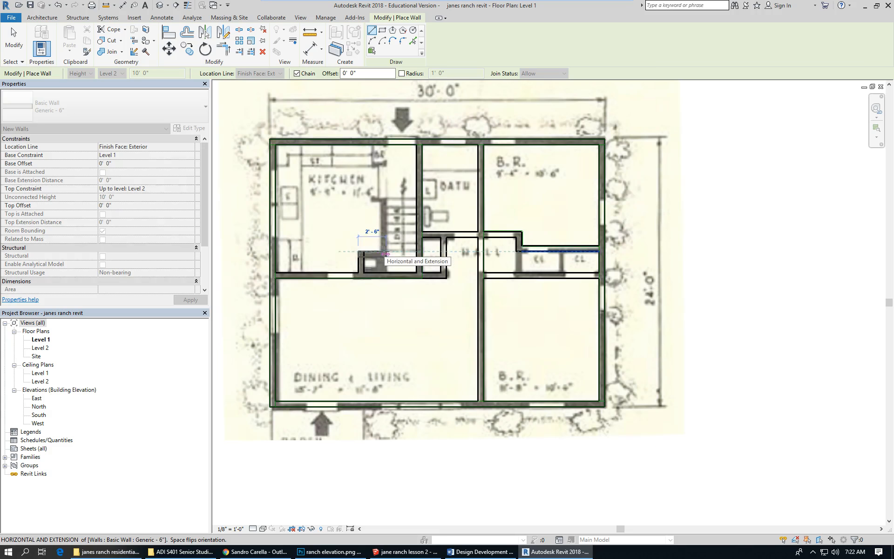
pyautogui.click(381, 253)
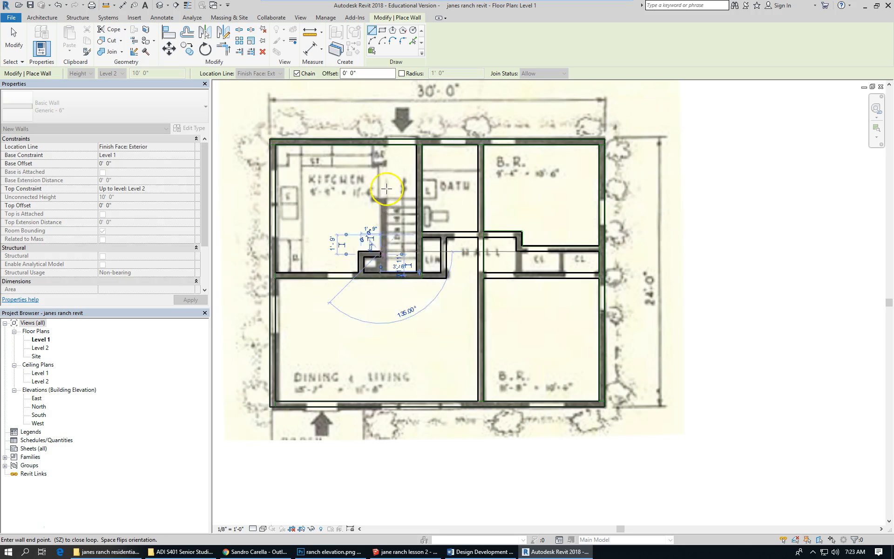
pyautogui.click(381, 141)
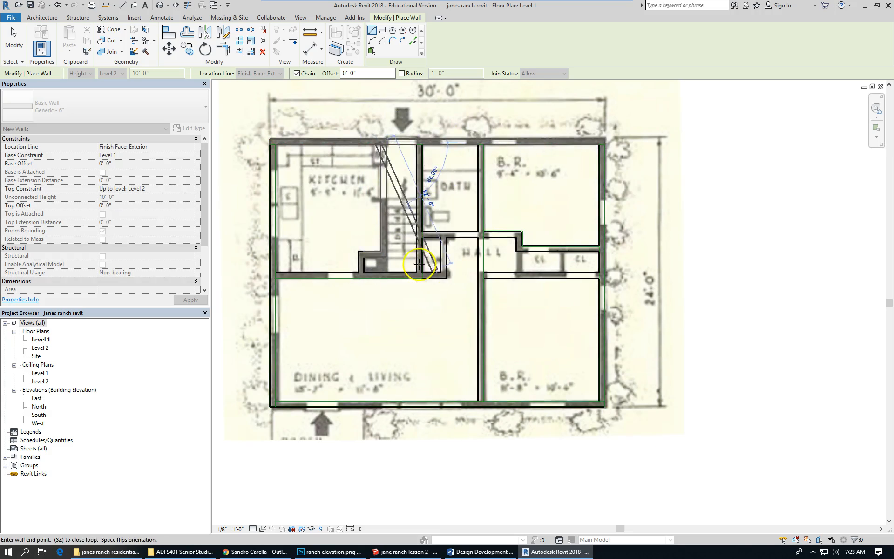
pyautogui.press('Escape')
# - Start an Aligned dimension in the Level 1 plan and set its references to wall faces
pyautogui.scroll(-1, 484, 279)
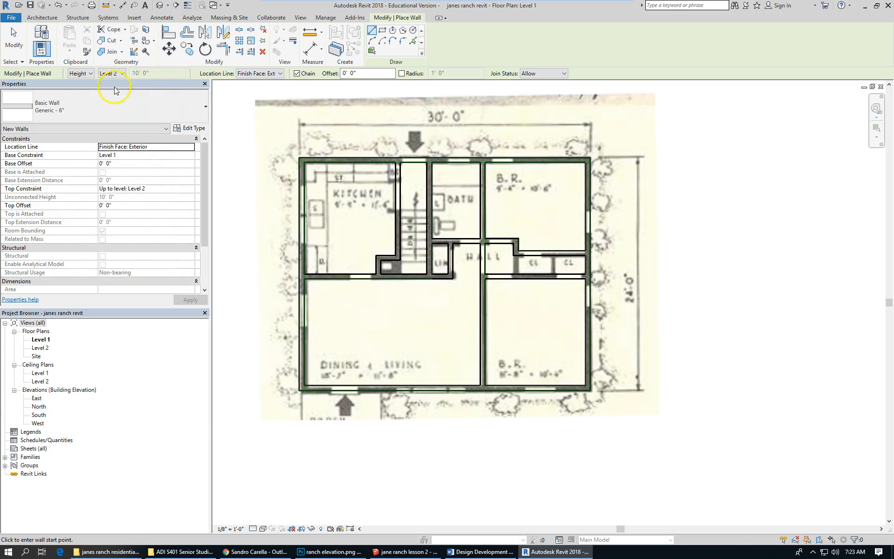
pyautogui.click(158, 19)
pyautogui.click(48, 37)
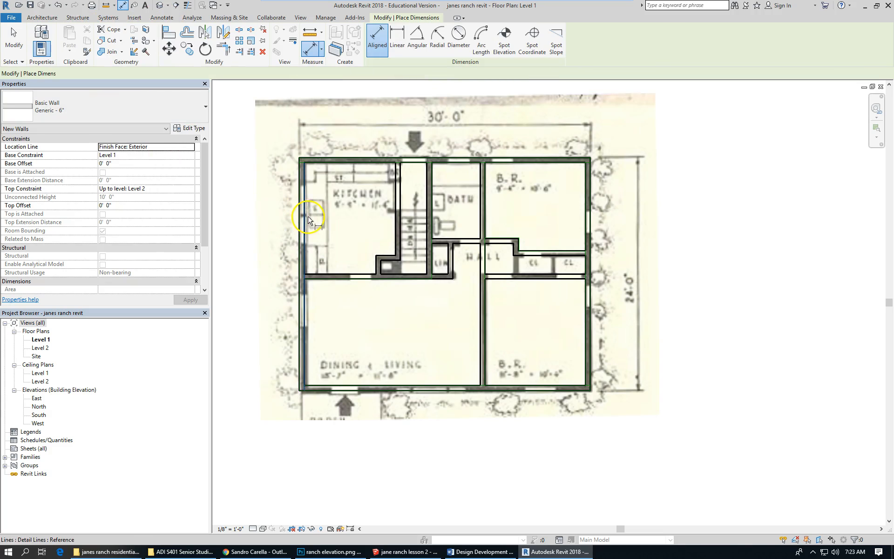
pyautogui.scroll(3, 308, 218)
pyautogui.click(303, 160)
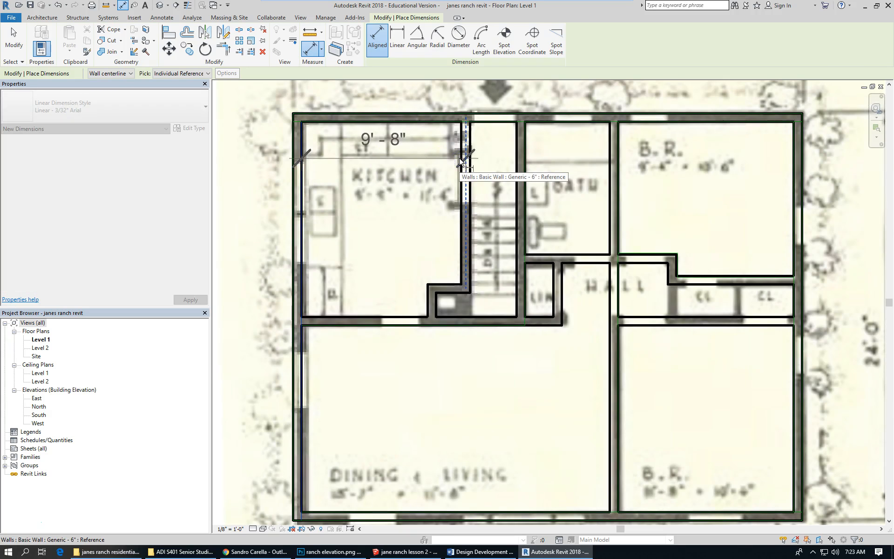
pyautogui.press('Escape')
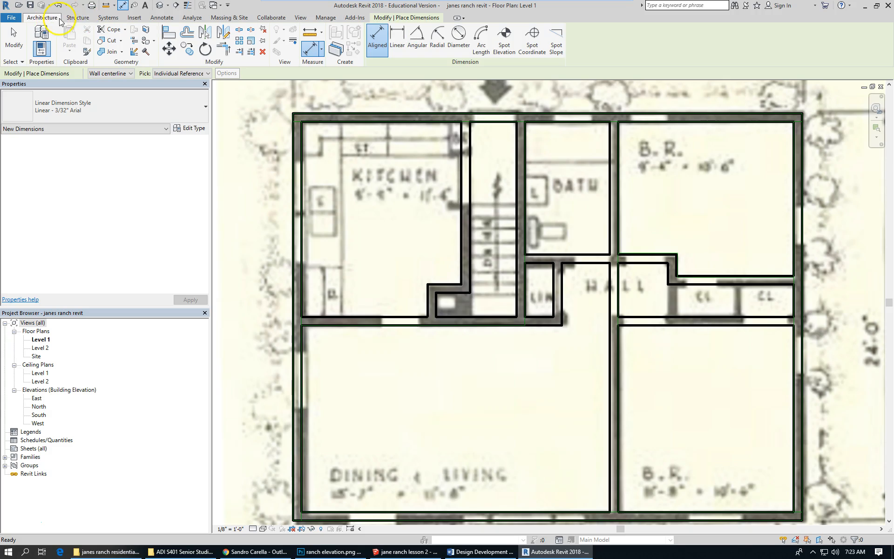
pyautogui.click(378, 38)
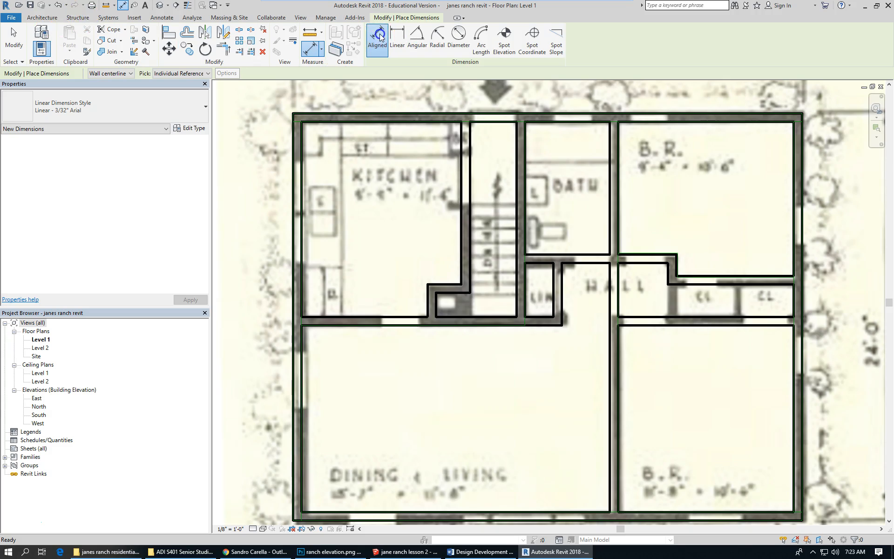
pyautogui.click(114, 74)
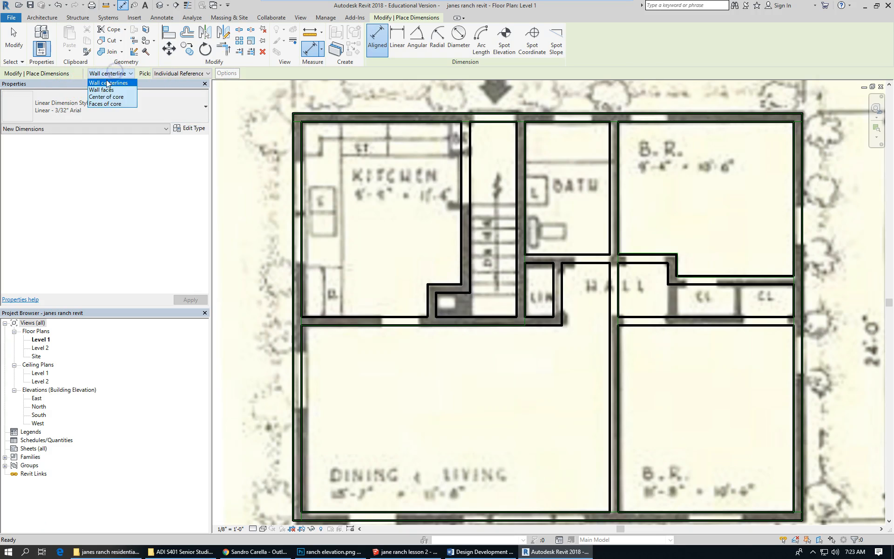
pyautogui.click(106, 90)
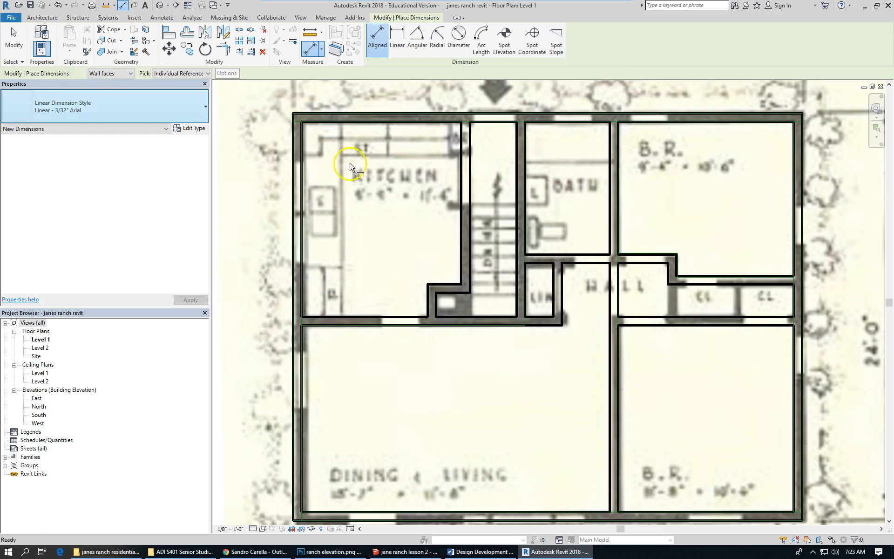
# - Dimension the inside widths of the kitchen and the adjoining stairwell, placing both dimensions on one horizontal line
pyautogui.click(302, 148)
pyautogui.click(469, 153)
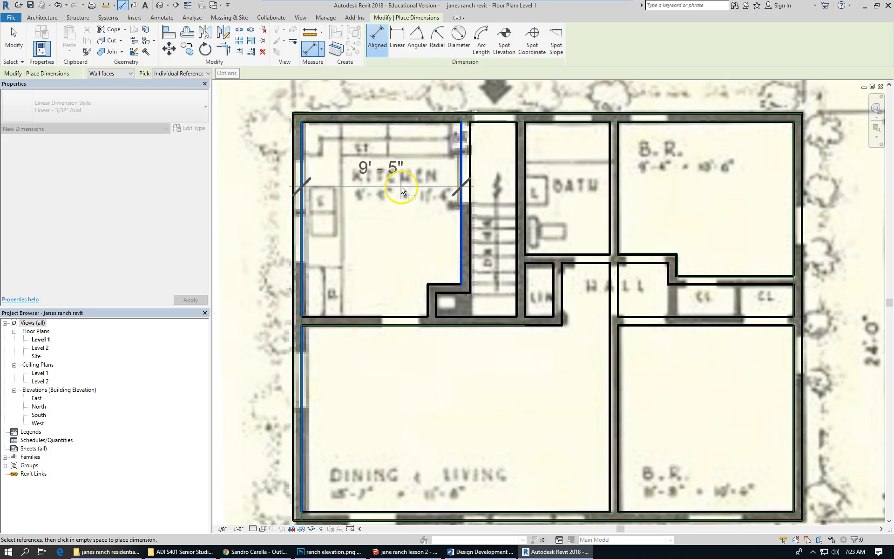
pyautogui.click(402, 188)
pyautogui.scroll(-3, 299, 177)
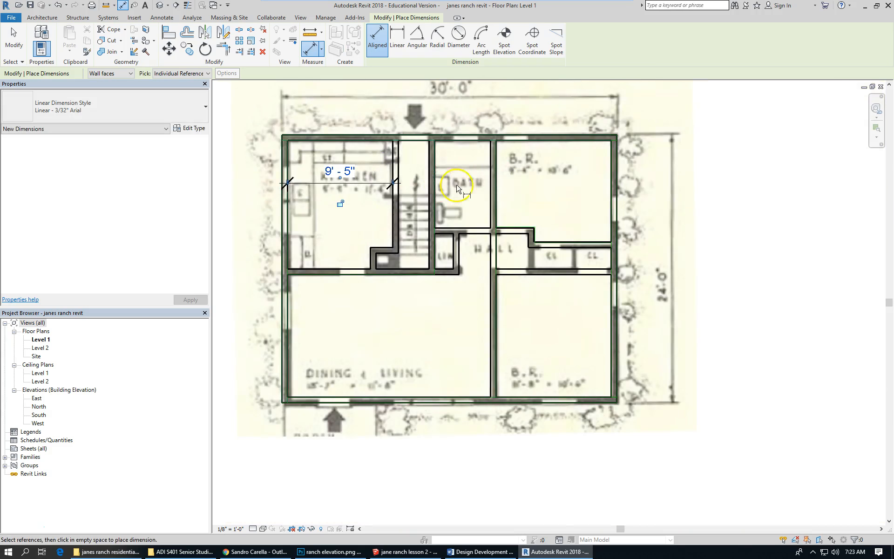
pyautogui.scroll(1, 400, 160)
pyautogui.scroll(2, 401, 161)
pyautogui.click(399, 161)
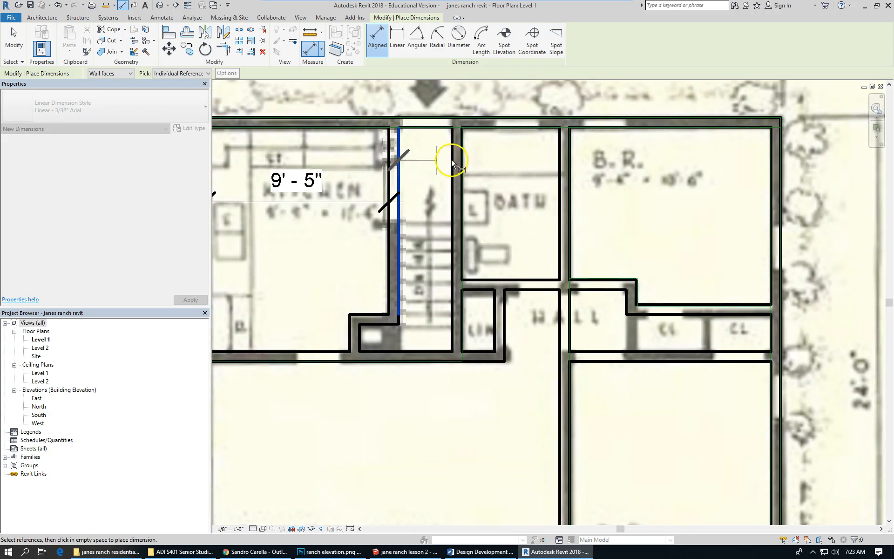
pyautogui.click(451, 162)
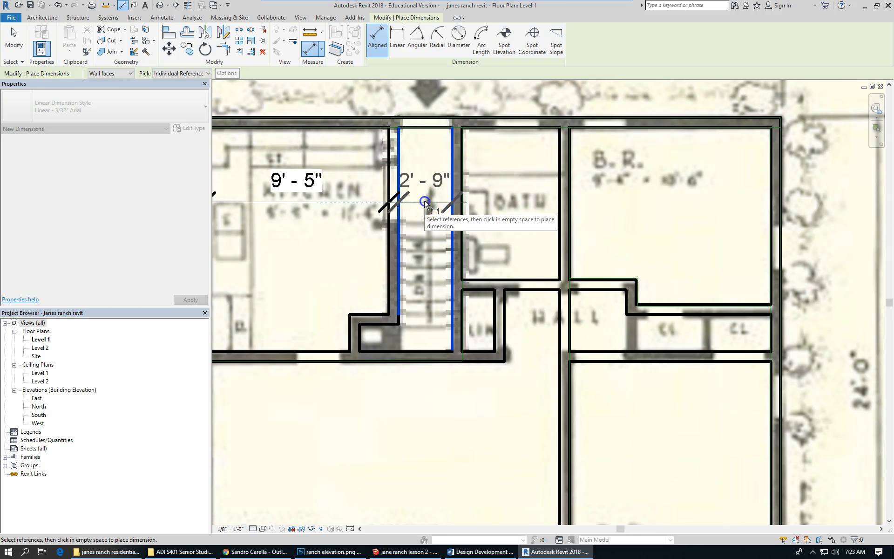
pyautogui.click(428, 202)
# - Dimension the inside widths of the bath and the north bedroom, in line with the kitchen and stair dimensions
pyautogui.click(461, 152)
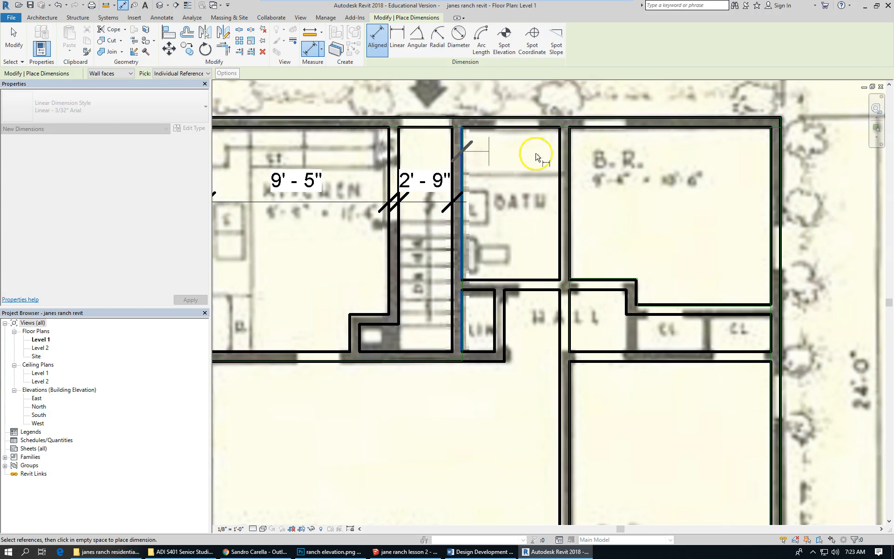
pyautogui.click(558, 158)
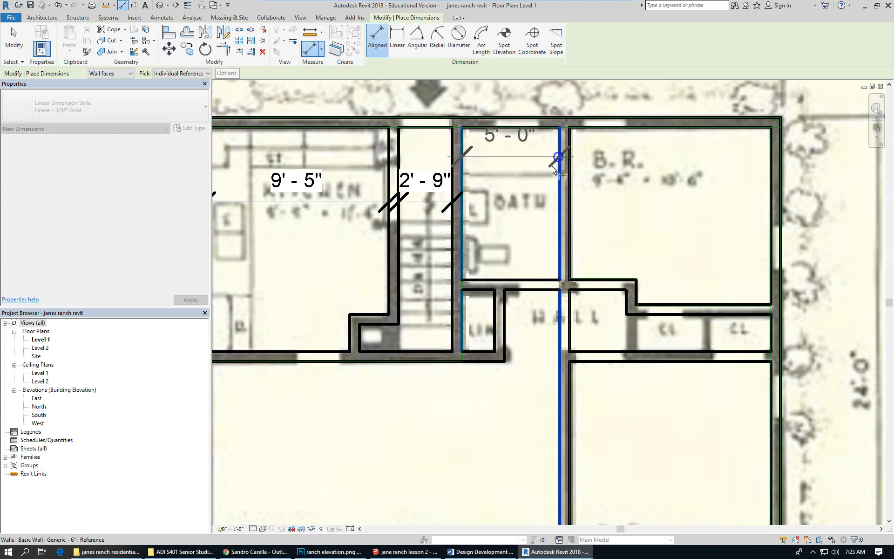
pyautogui.click(514, 205)
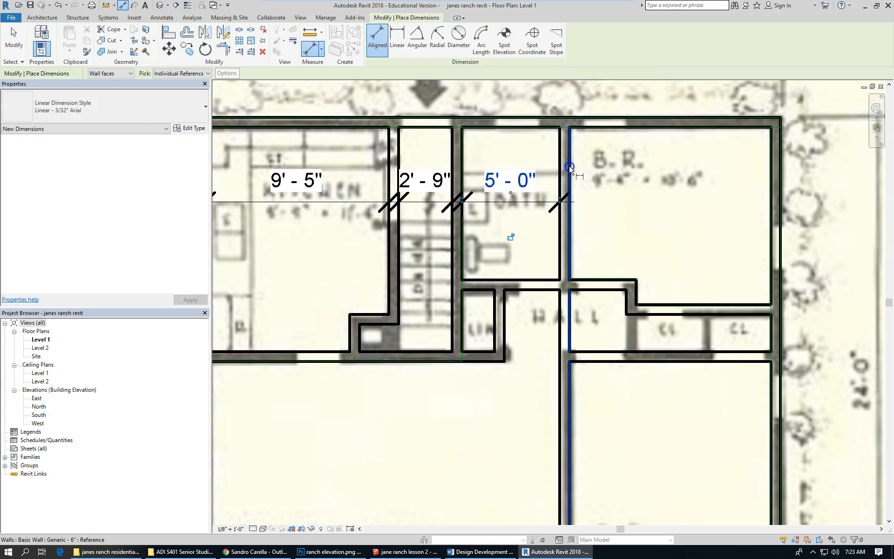
pyautogui.click(570, 169)
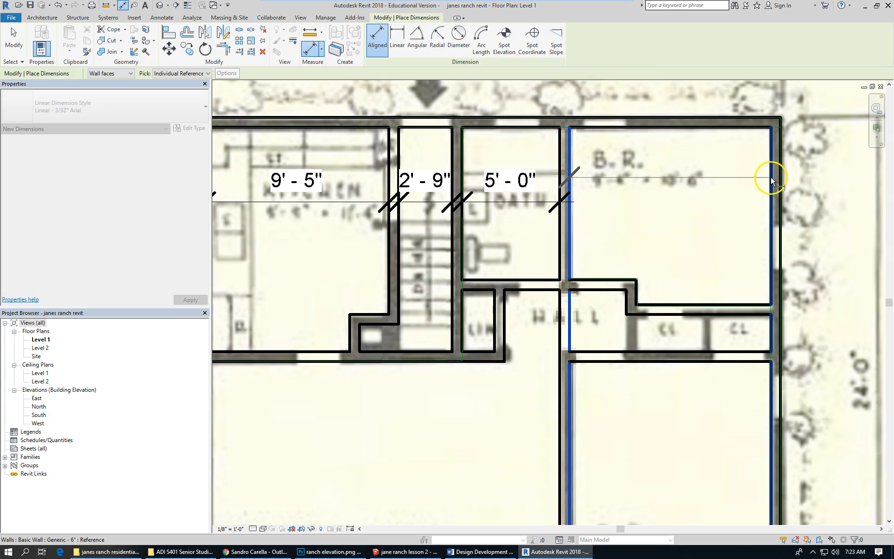
pyautogui.click(771, 179)
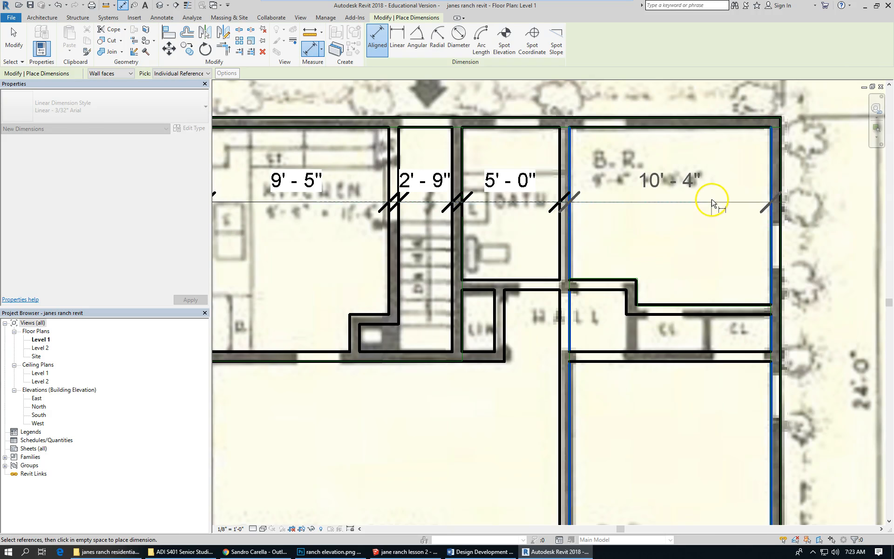
pyautogui.click(711, 204)
# - Dimension the inside north-south depths of the kitchen and the dining and living room, aligned near the west wall
pyautogui.scroll(-3, 686, 101)
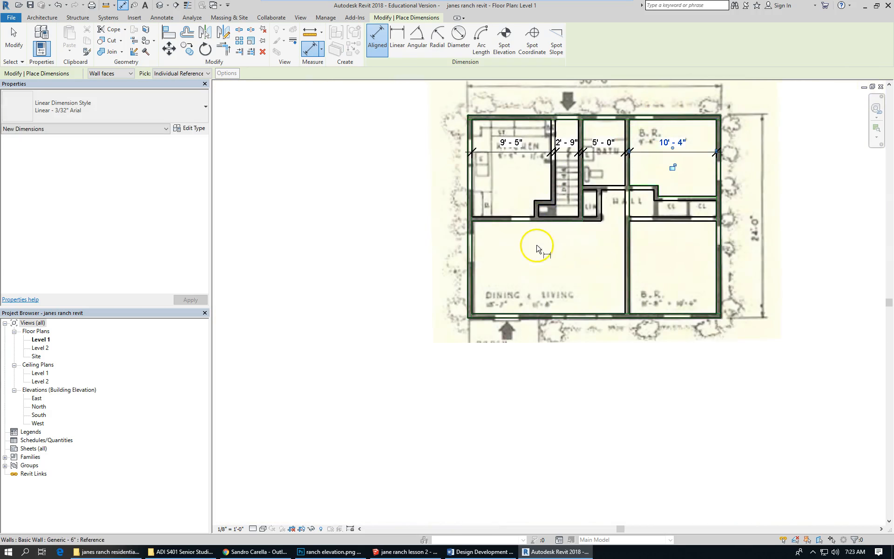
pyautogui.scroll(2, 537, 248)
pyautogui.scroll(-2, 521, 283)
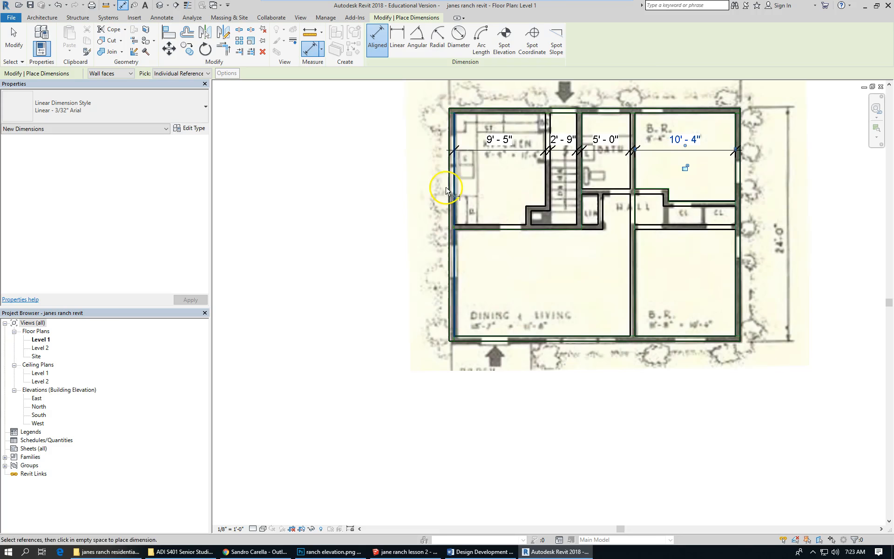
pyautogui.click(468, 117)
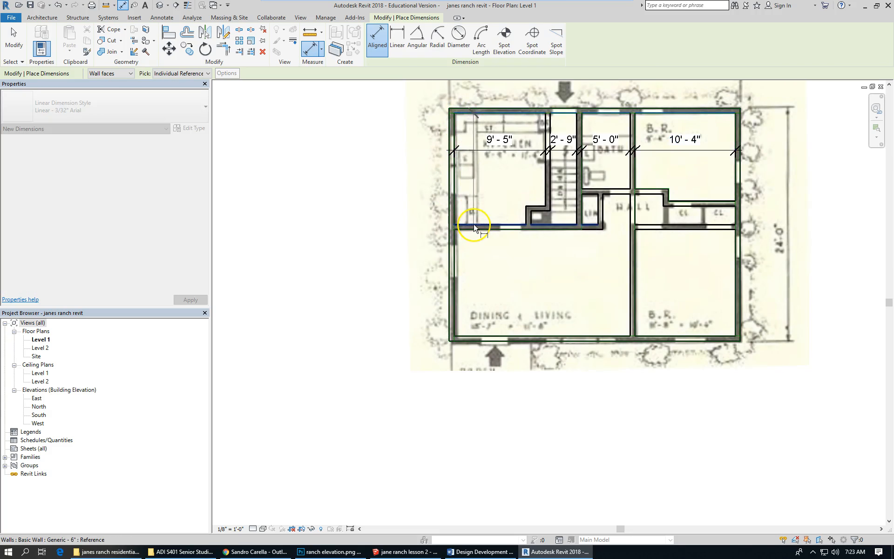
pyautogui.click(474, 227)
pyautogui.click(479, 218)
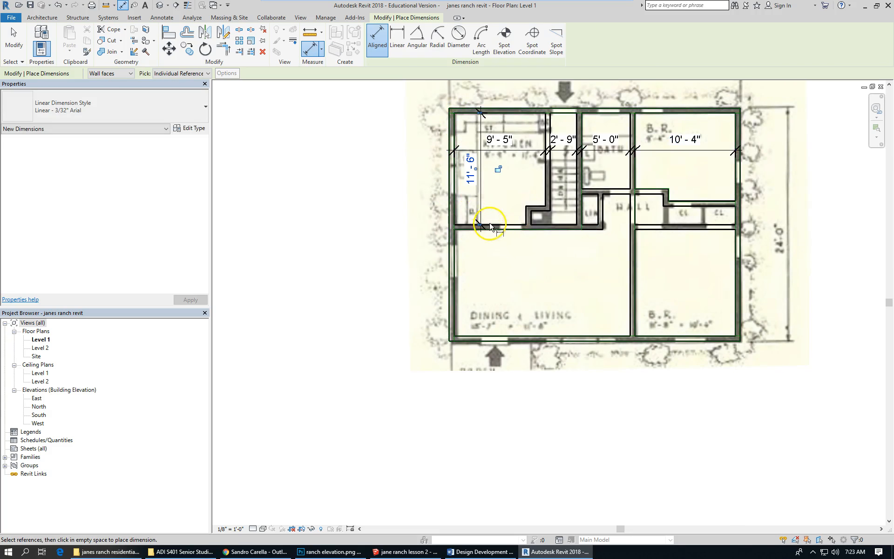
pyautogui.click(467, 229)
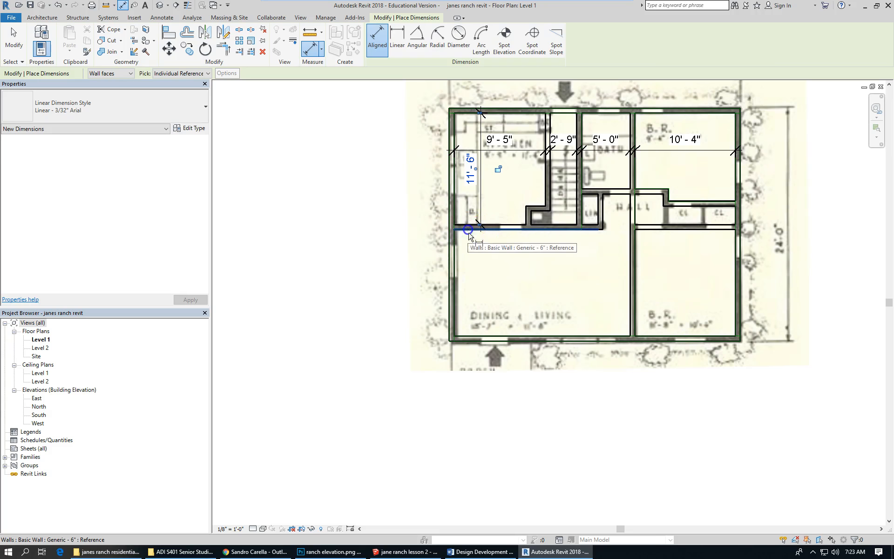
pyautogui.click(474, 336)
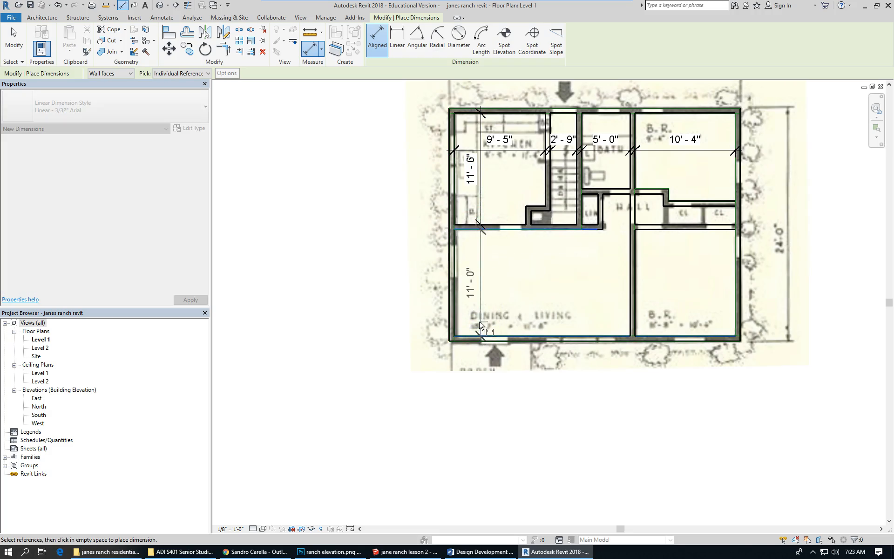
pyautogui.click(448, 283)
# - Dimension the south bedroom's inside width from the long interior wall to the east exterior wall
pyautogui.scroll(-2, 688, 255)
pyautogui.scroll(5, 642, 259)
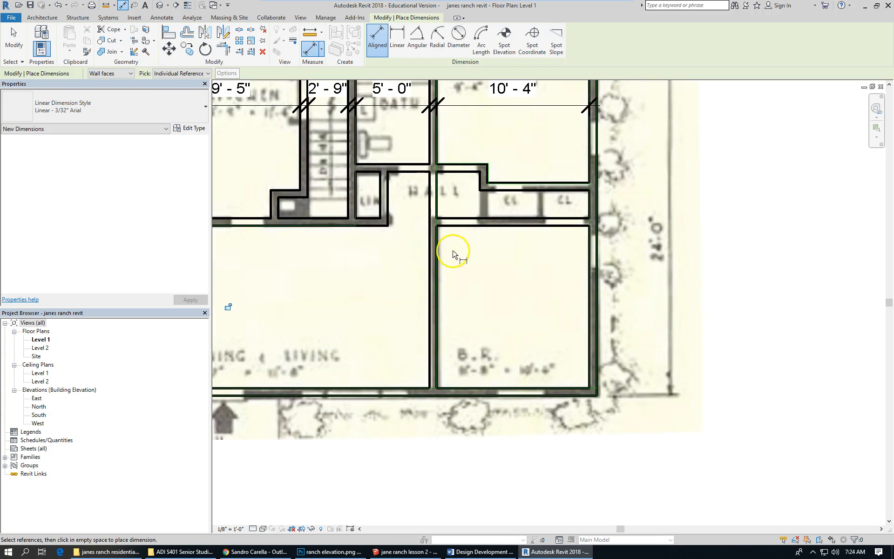
pyautogui.click(437, 264)
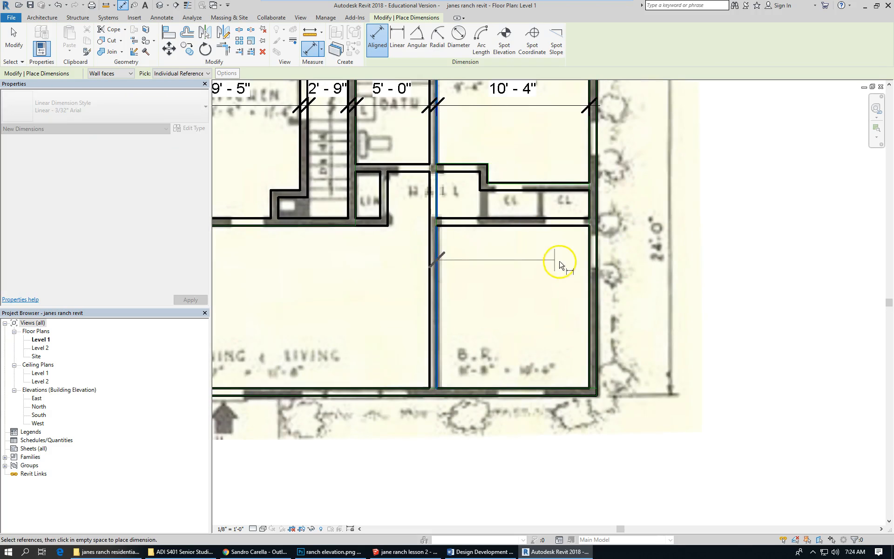
pyautogui.click(588, 271)
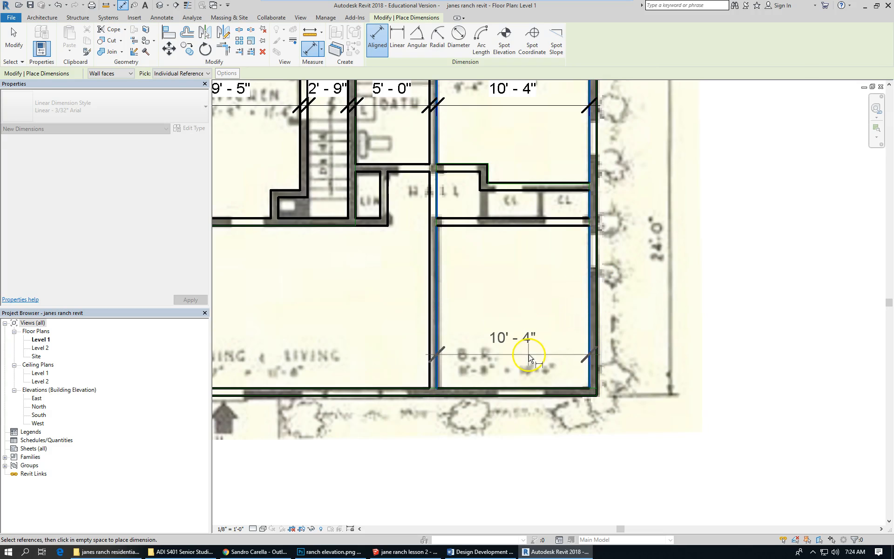
pyautogui.click(527, 355)
# - Dimension the north bedroom's inside depth from the north exterior wall to the wall above the closets
pyautogui.scroll(-3, 630, 321)
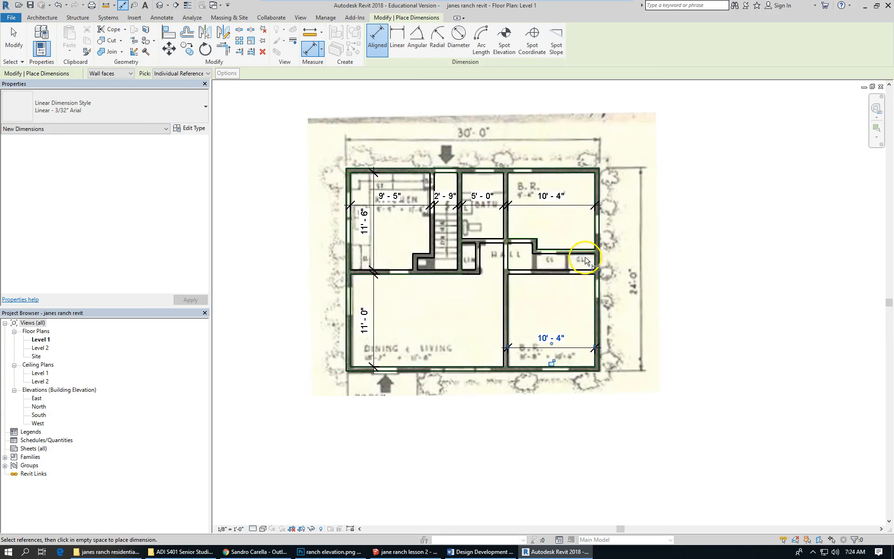
pyautogui.scroll(3, 582, 175)
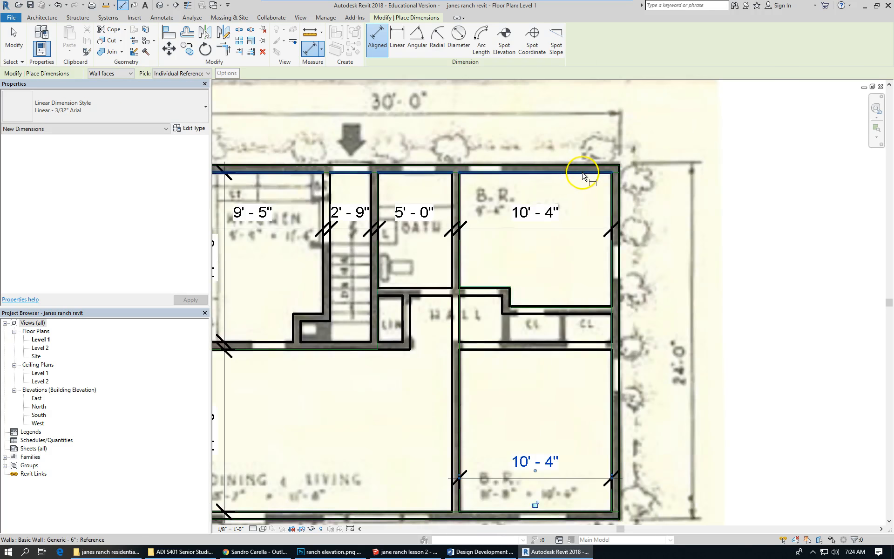
pyautogui.click(581, 175)
pyautogui.click(589, 307)
pyautogui.click(591, 266)
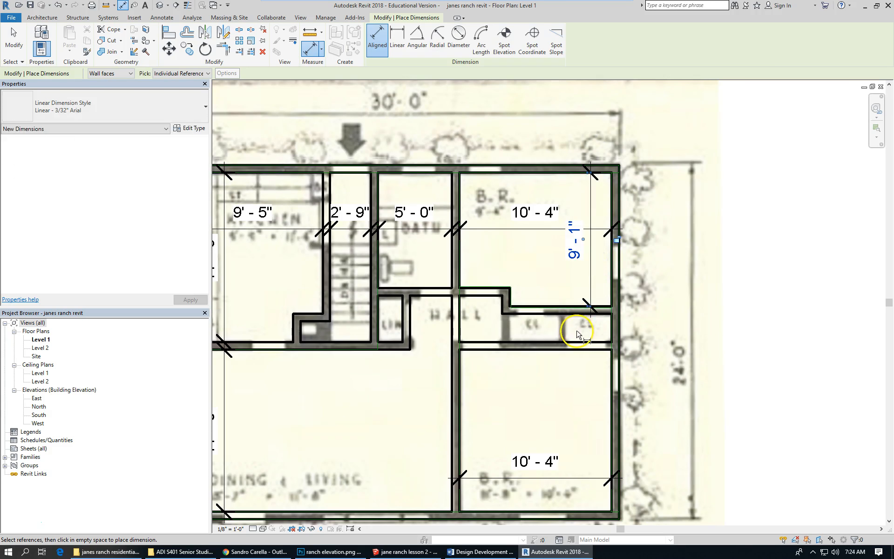
# - Dimension the bedroom closets' inside depth, in line with the north bedroom's depth dimension
pyautogui.scroll(2, 578, 317)
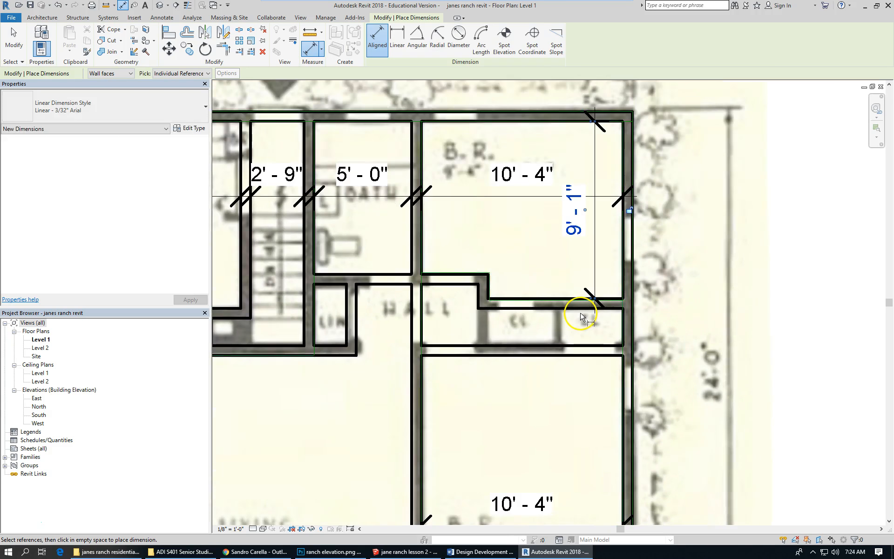
pyautogui.click(584, 309)
pyautogui.click(587, 345)
pyautogui.click(597, 332)
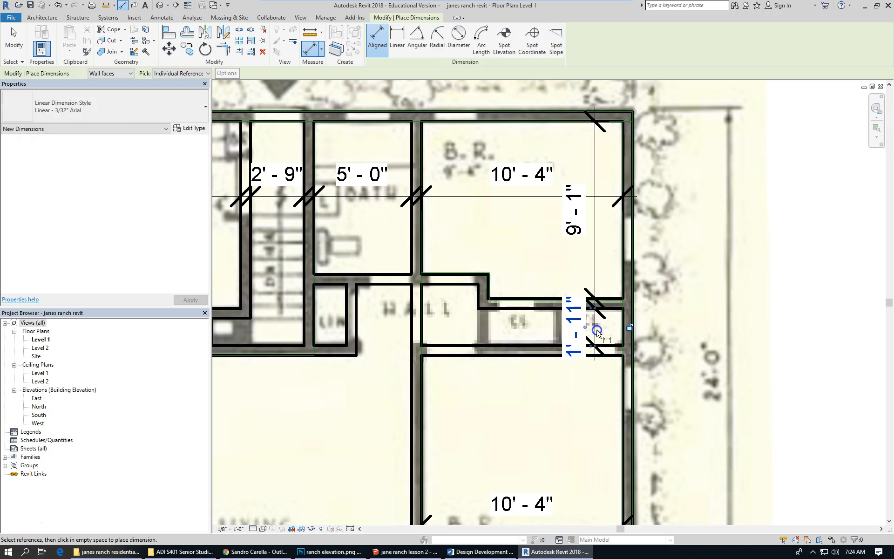
# - Dimension the south bedroom's inside depth from the wall below the closets to the south exterior wall, in line with the closet dimension
pyautogui.scroll(-4, 514, 216)
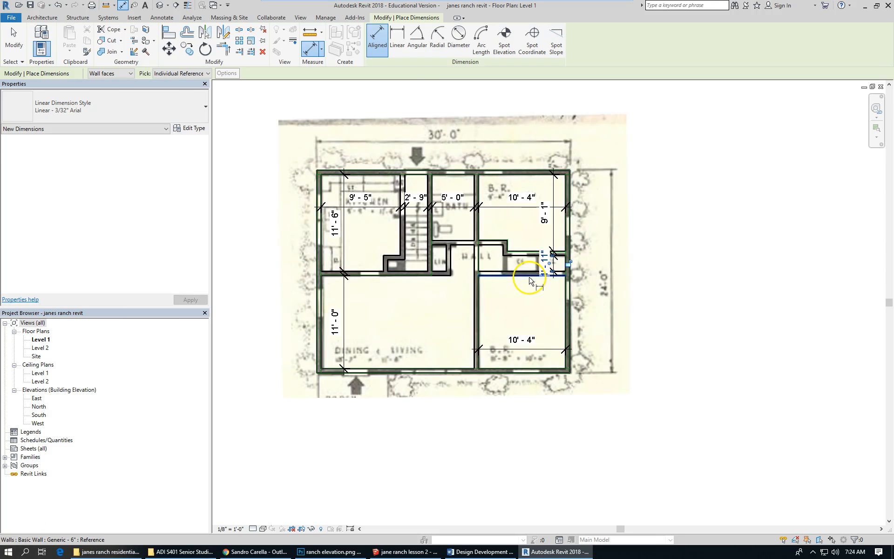
pyautogui.click(534, 367)
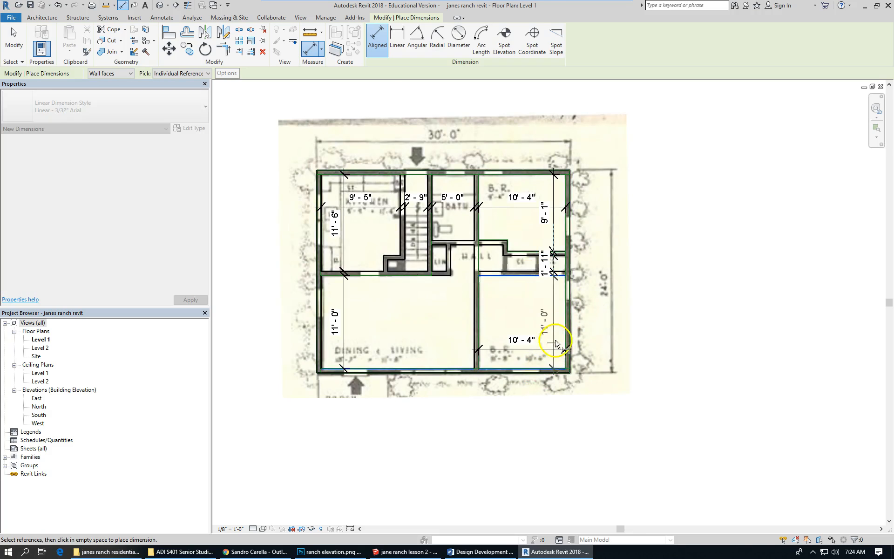
pyautogui.click(553, 307)
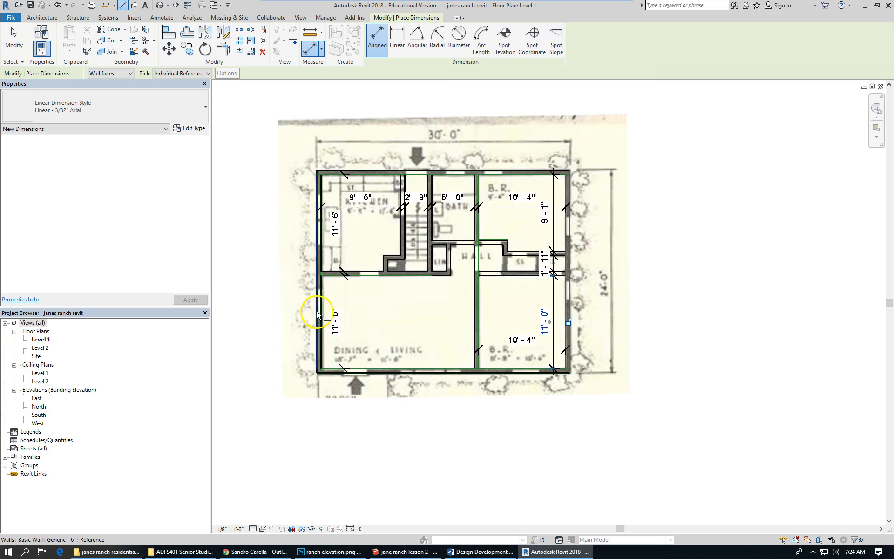
pyautogui.scroll(3, 419, 295)
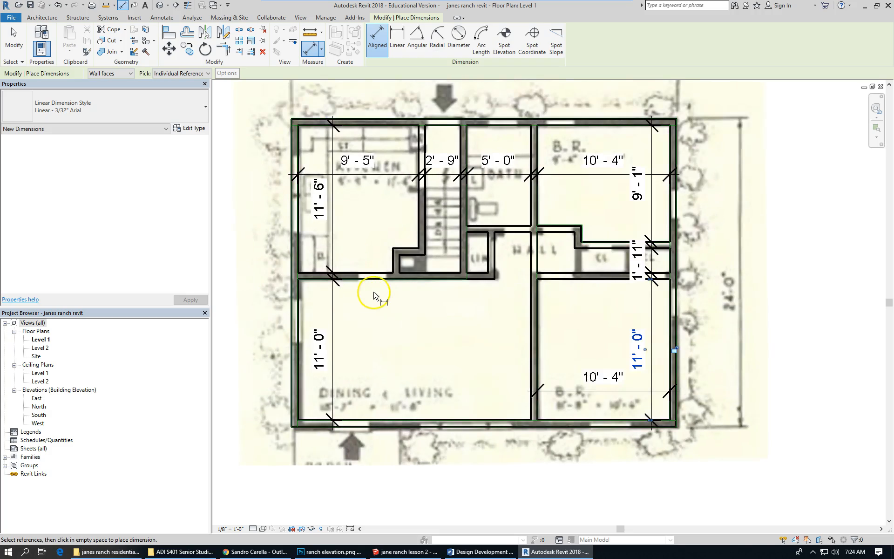
pyautogui.scroll(-1, 375, 301)
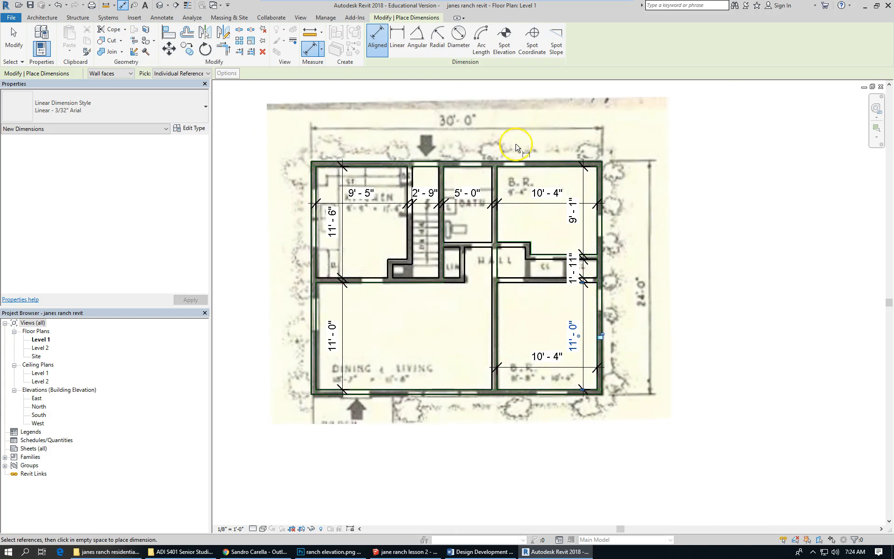
pyautogui.click(14, 40)
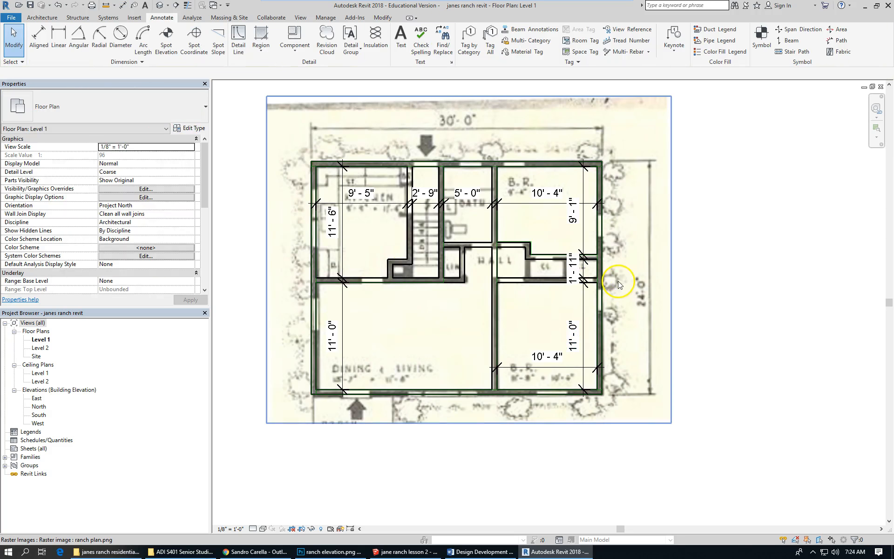
pyautogui.scroll(3, 623, 277)
pyautogui.scroll(1, 524, 256)
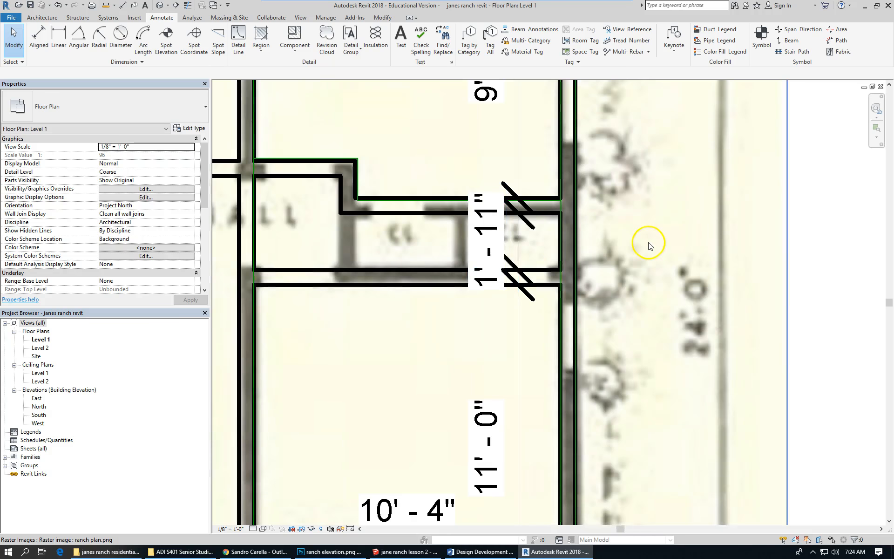
pyautogui.scroll(-3, 643, 243)
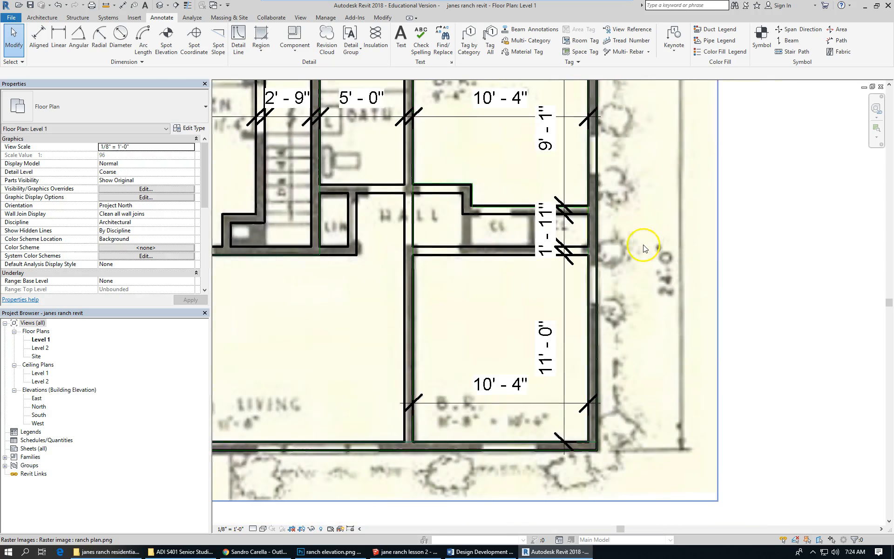
pyautogui.click(504, 205)
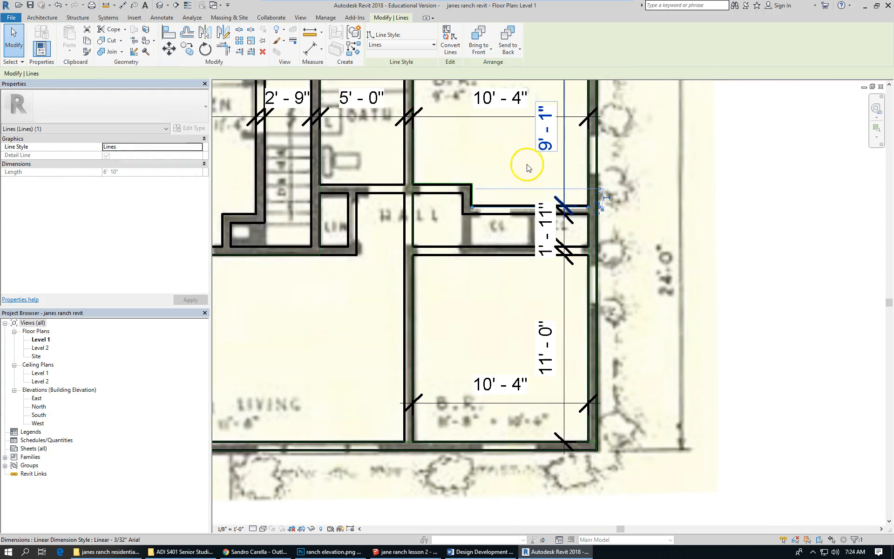
pyautogui.scroll(-3, 600, 264)
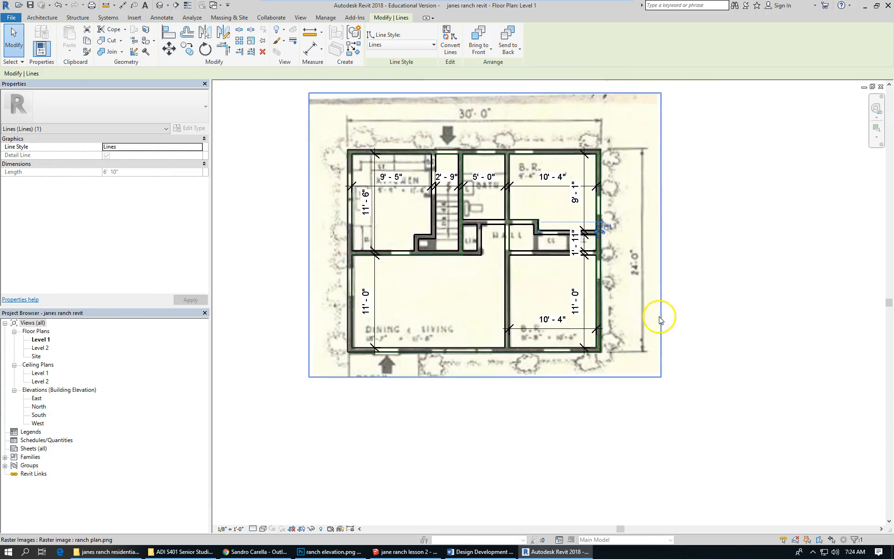
pyautogui.press('Escape')
# - Delete all the detail lines from the plan, keeping the dimensions and walls, by filtering a selection of everything down to Lines (Lines)
pyautogui.moveTo(241, 97); pyautogui.dragTo(771, 436)
pyautogui.moveTo(620, 445); pyautogui.dragTo(622, 446)
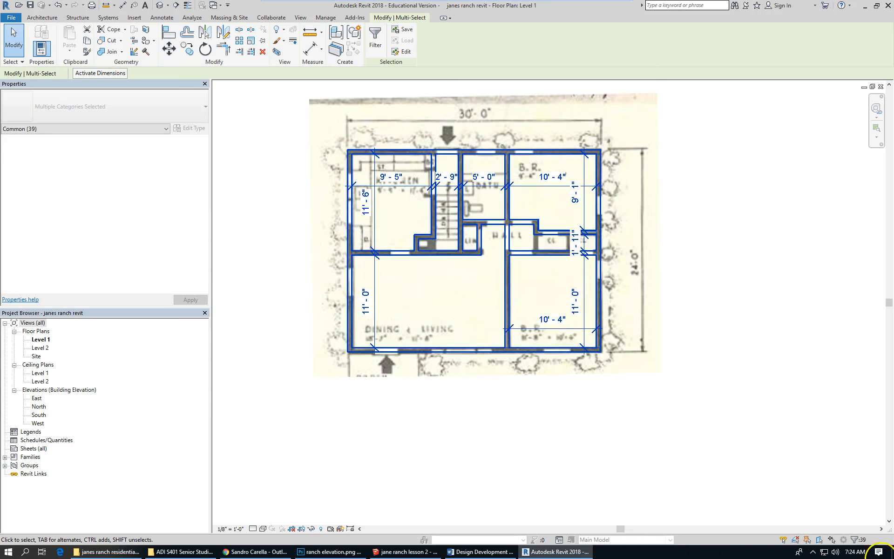
pyautogui.click(854, 539)
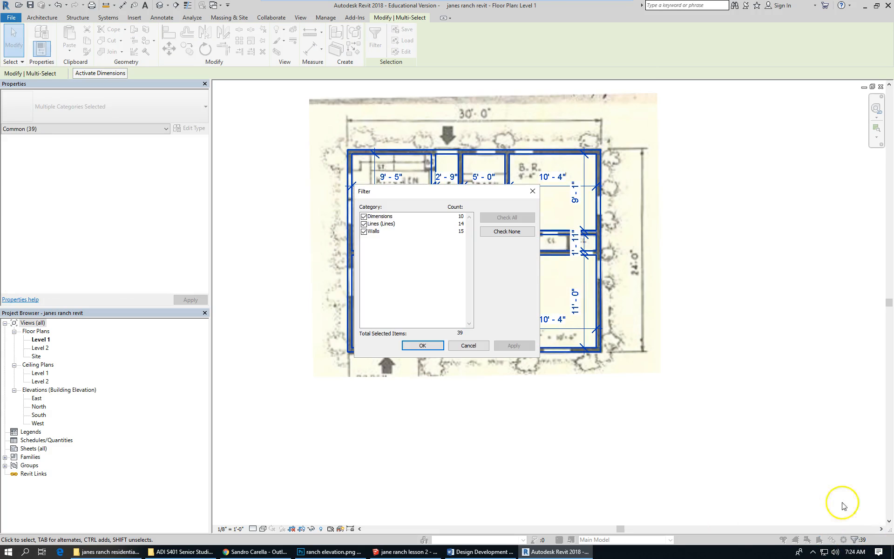
pyautogui.click(364, 231)
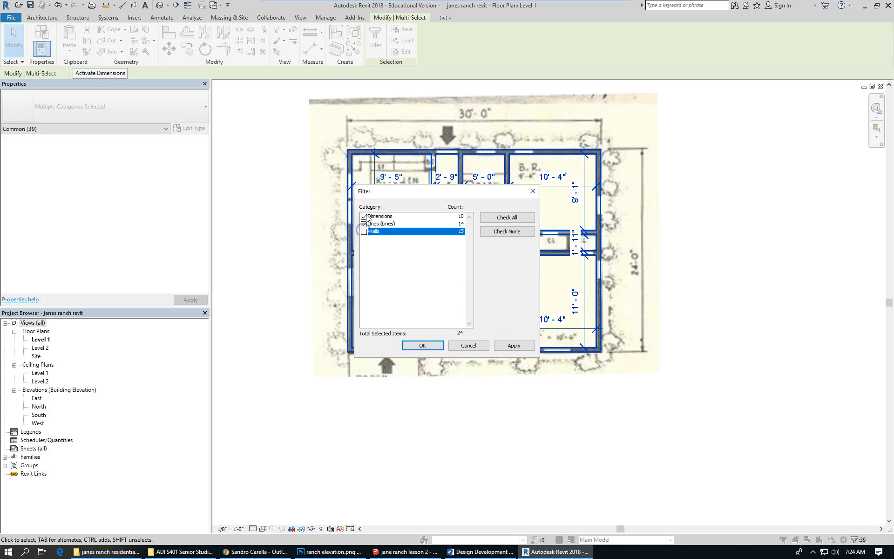
pyautogui.click(365, 216)
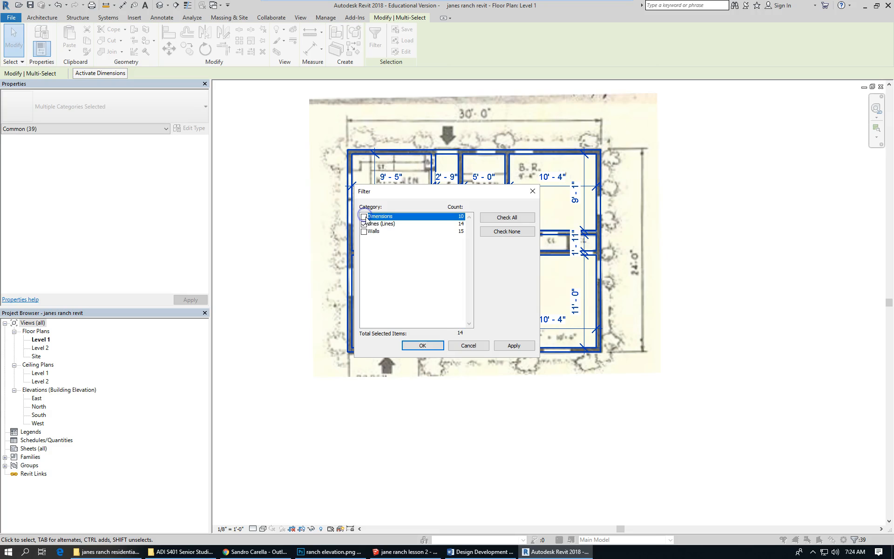
pyautogui.click(422, 345)
pyautogui.press('Escape')
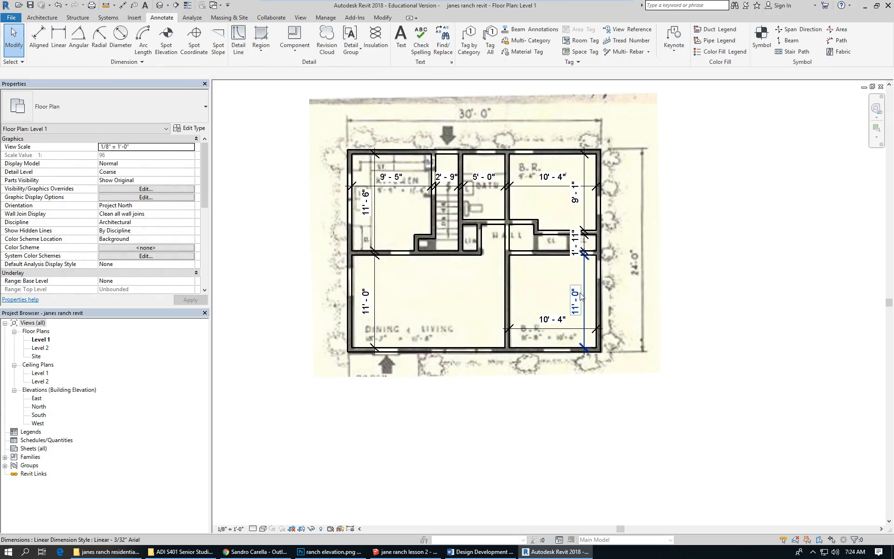
# - Move the wall between the north bedroom and its closets so that the bedroom's inside depth is 9' 0"
pyautogui.scroll(1, 512, 205)
pyautogui.scroll(1, 560, 245)
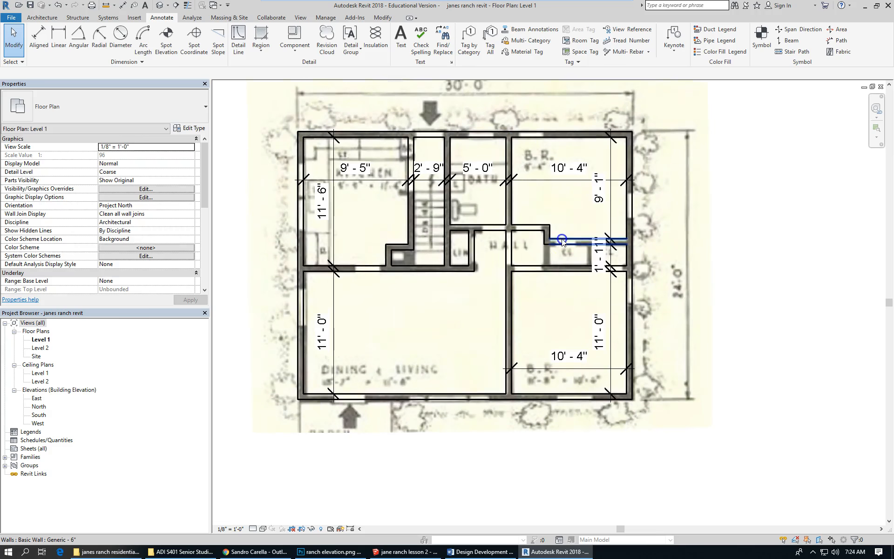
pyautogui.click(560, 242)
pyautogui.click(602, 191)
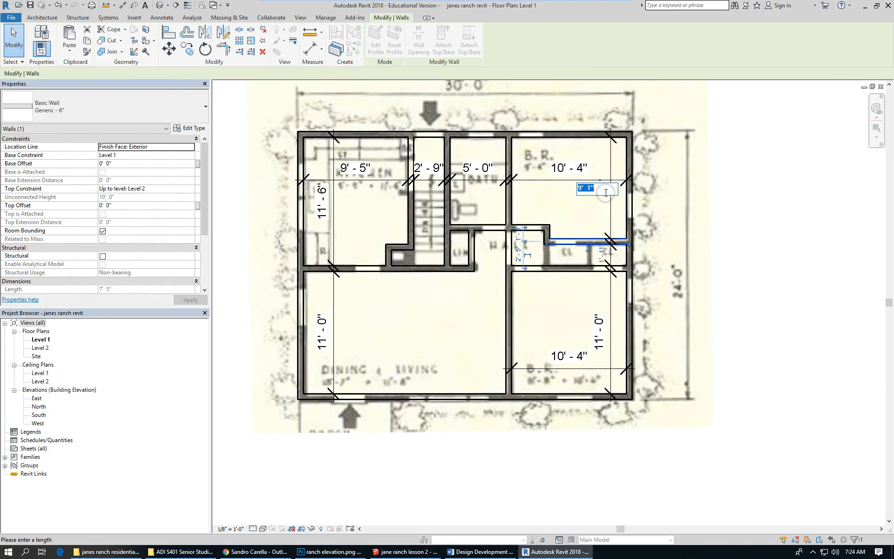
pyautogui.press('Return')
pyautogui.click(592, 291)
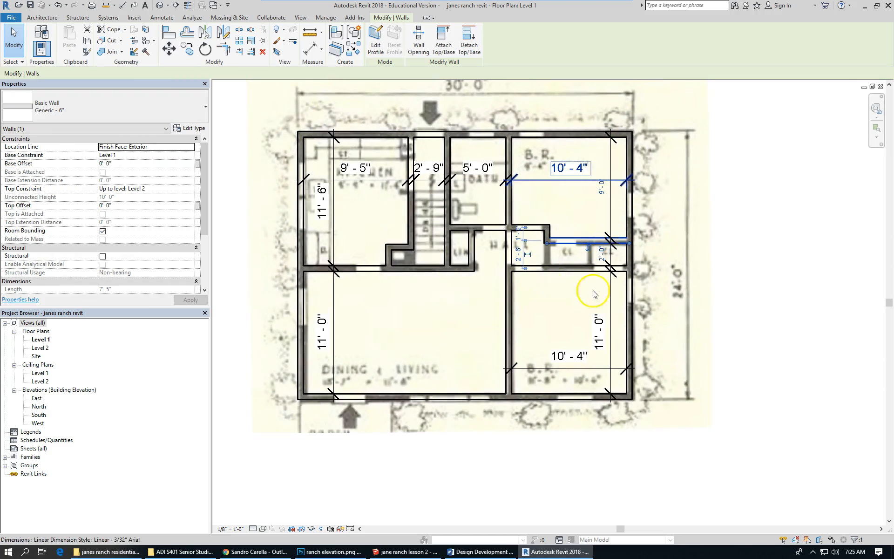
pyautogui.click(538, 215)
pyautogui.scroll(1, 538, 214)
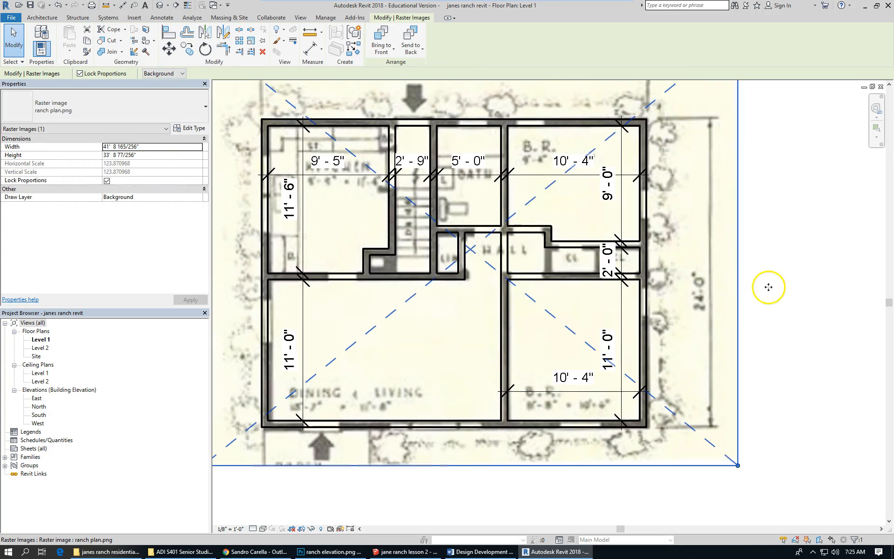
pyautogui.scroll(1, 656, 327)
pyautogui.press('Escape')
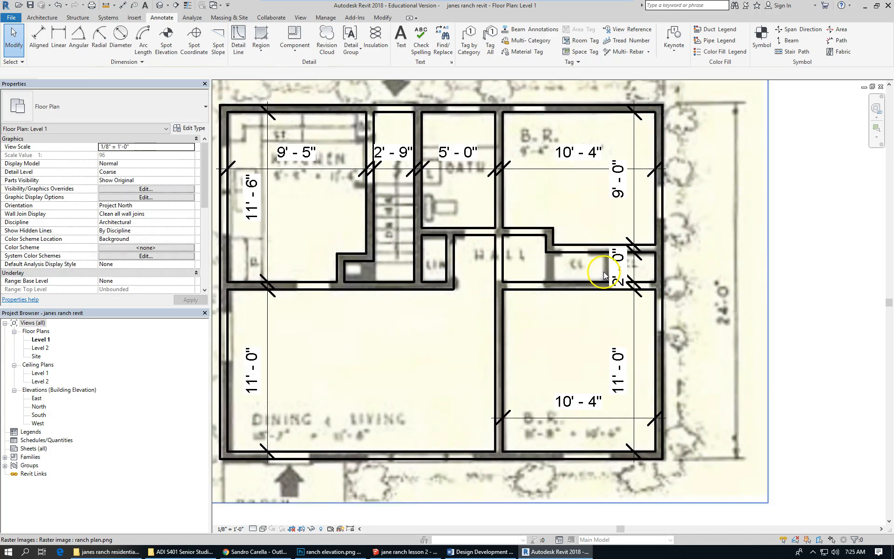
# - Dimension the hall's inside depth from the wall below the bath to the wall above the south bedroom
pyautogui.scroll(-2, 546, 274)
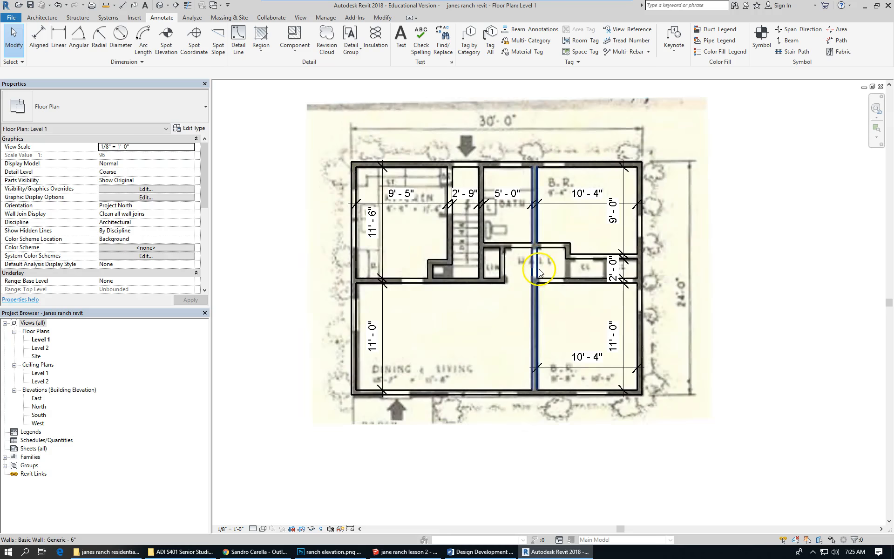
pyautogui.scroll(1, 587, 262)
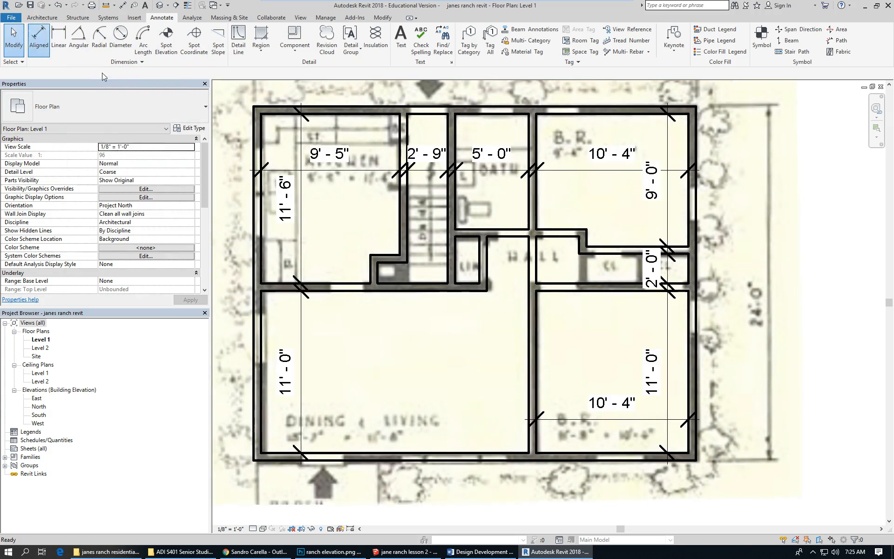
pyautogui.click(39, 38)
pyautogui.click(559, 284)
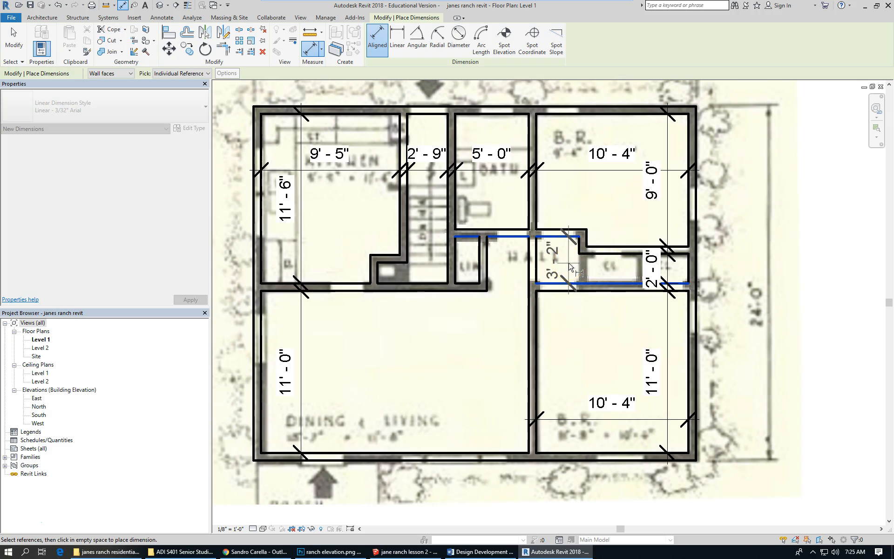
pyautogui.click(570, 267)
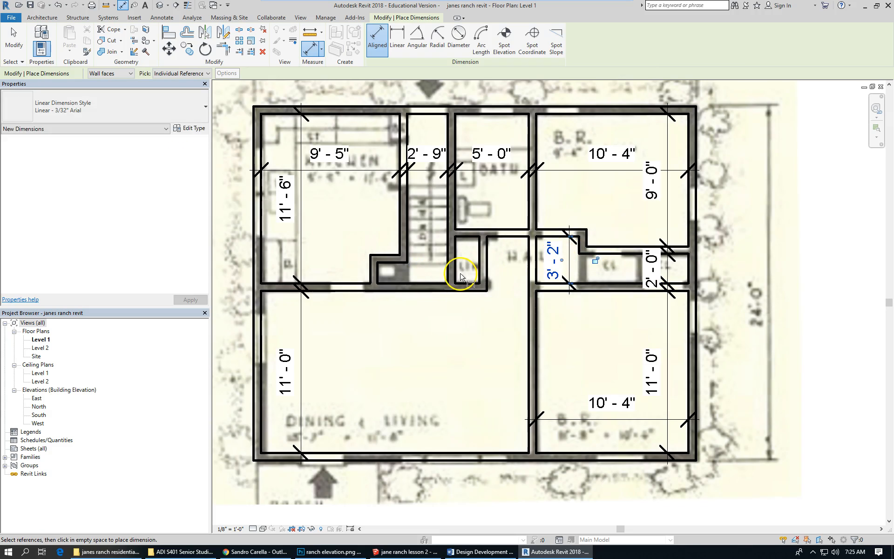
pyautogui.scroll(1, 461, 276)
pyautogui.scroll(1, 461, 276)
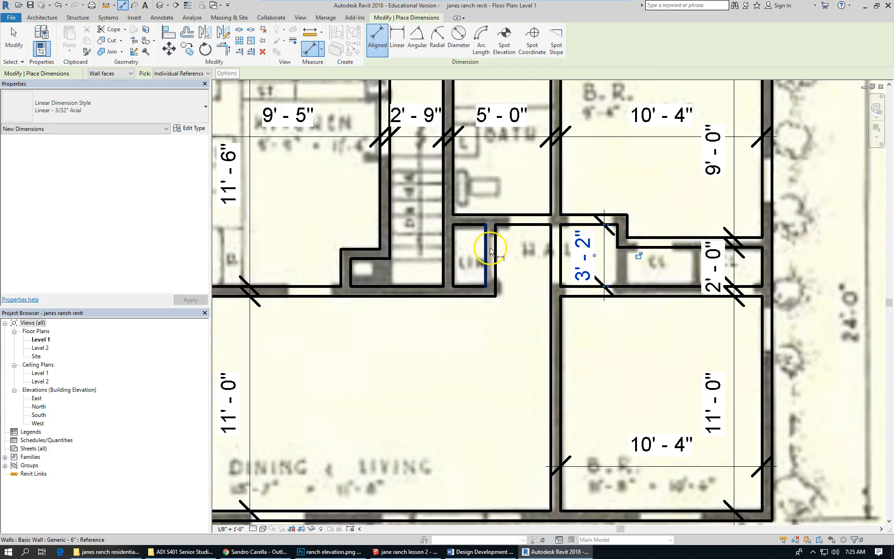
pyautogui.scroll(-3, 512, 265)
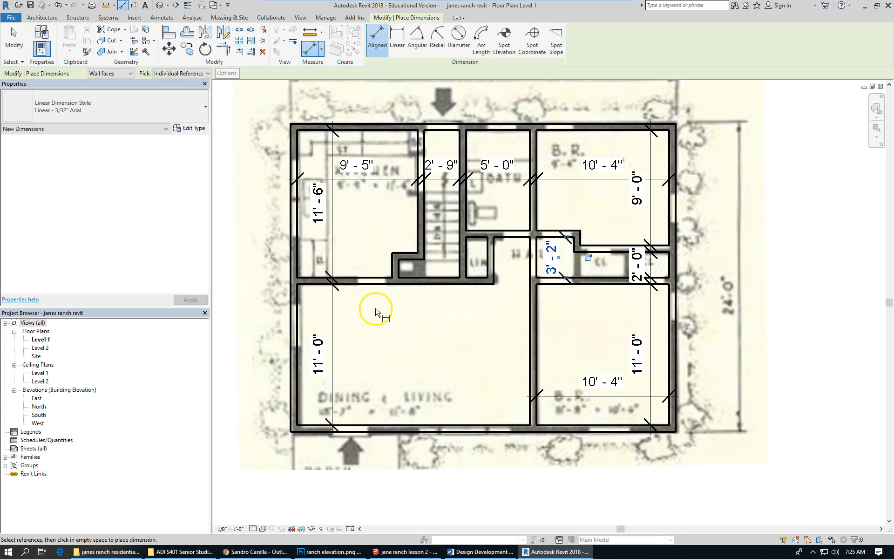
# - Start the Door tool and load the Door-Opening family from the US Imperial library's Doors folder
pyautogui.click(55, 18)
pyautogui.click(57, 34)
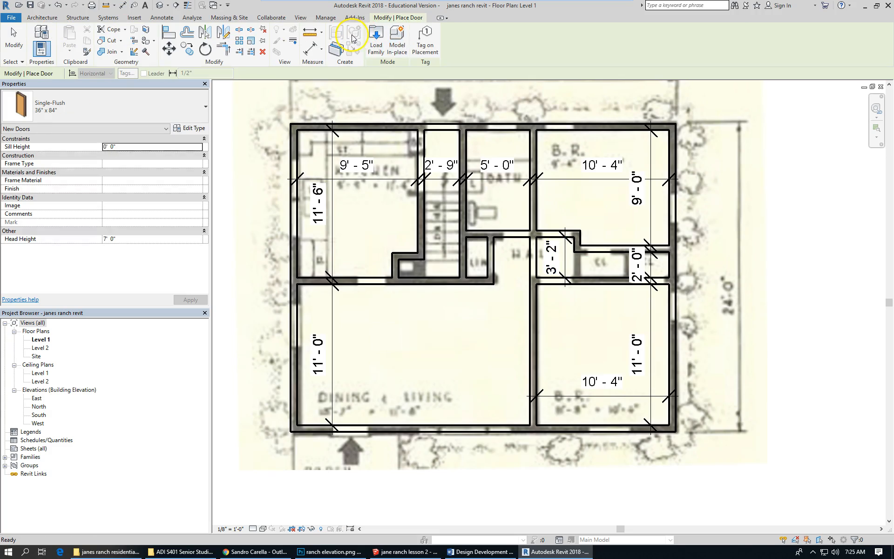
pyautogui.click(377, 42)
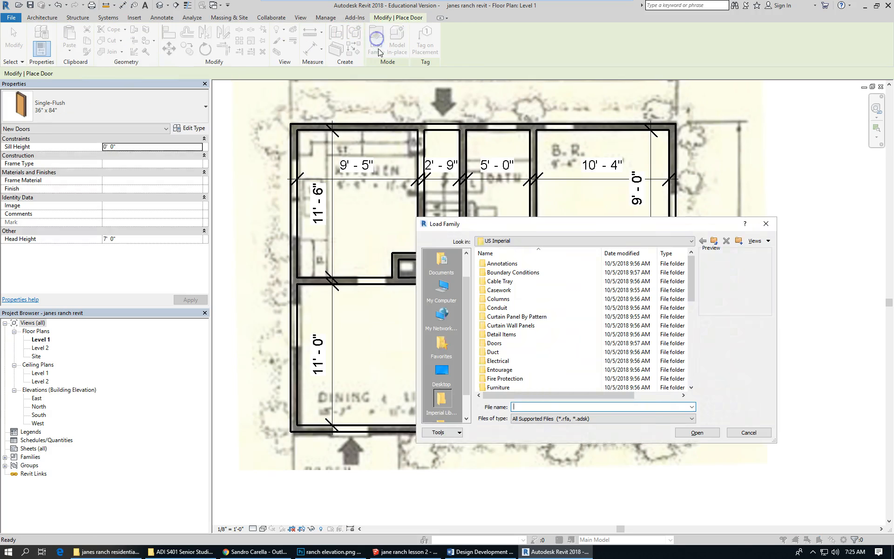
pyautogui.doubleClick(494, 343)
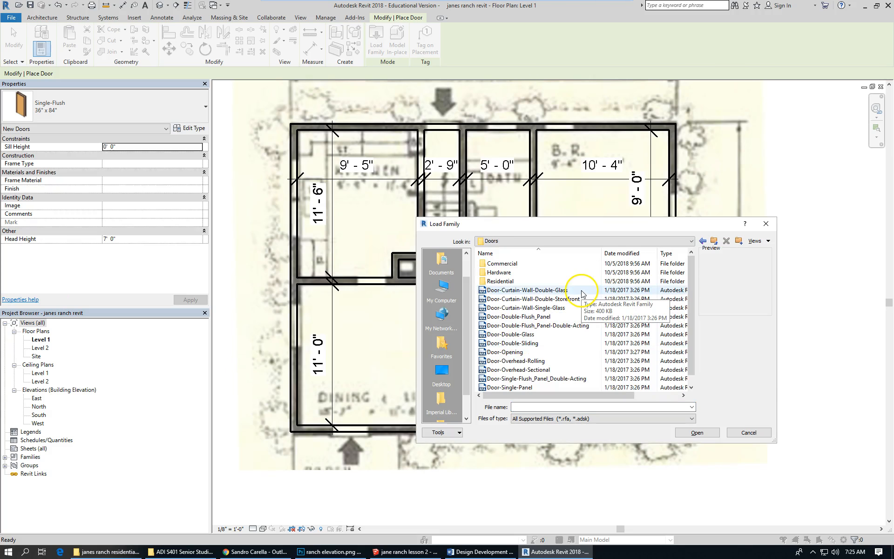
pyautogui.click(510, 352)
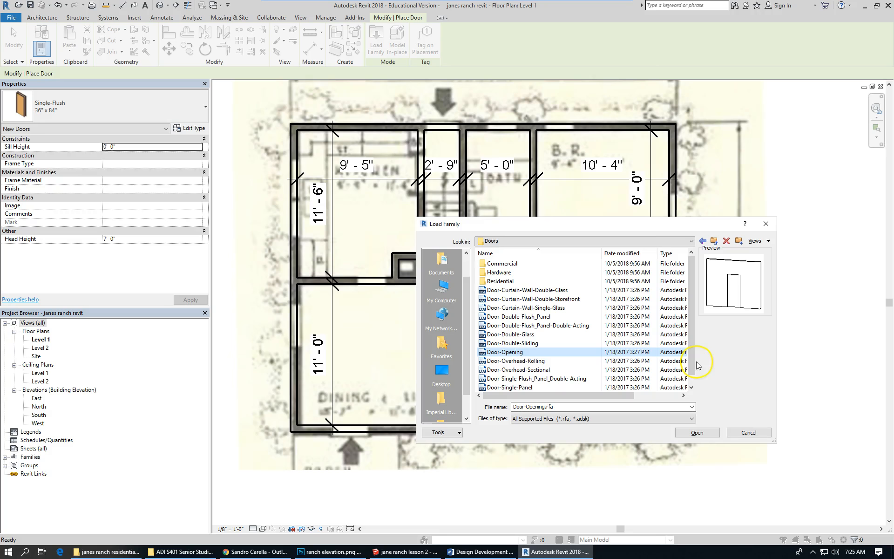
pyautogui.click(697, 433)
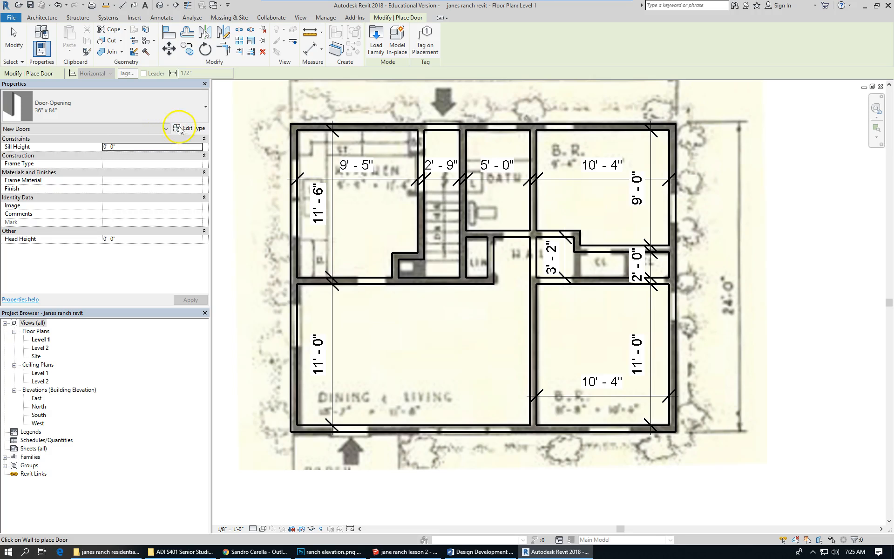
pyautogui.click(165, 111)
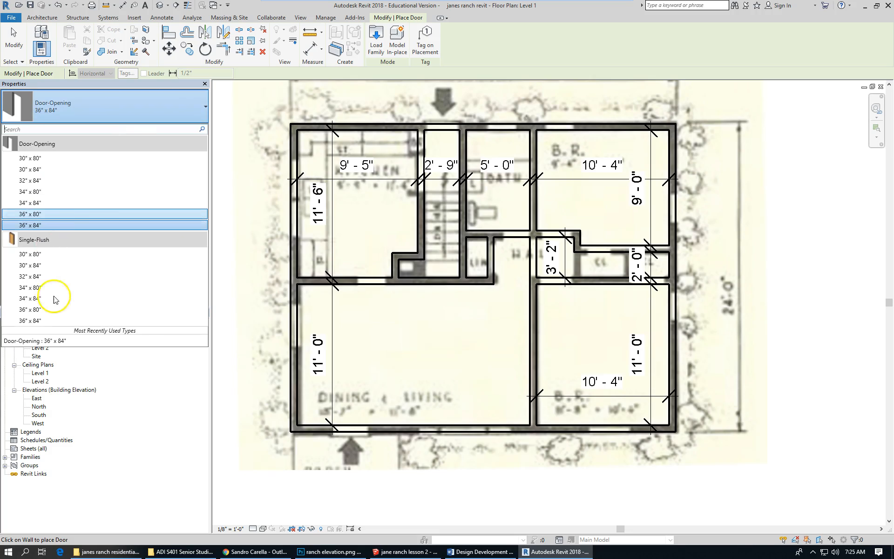
pyautogui.click(56, 256)
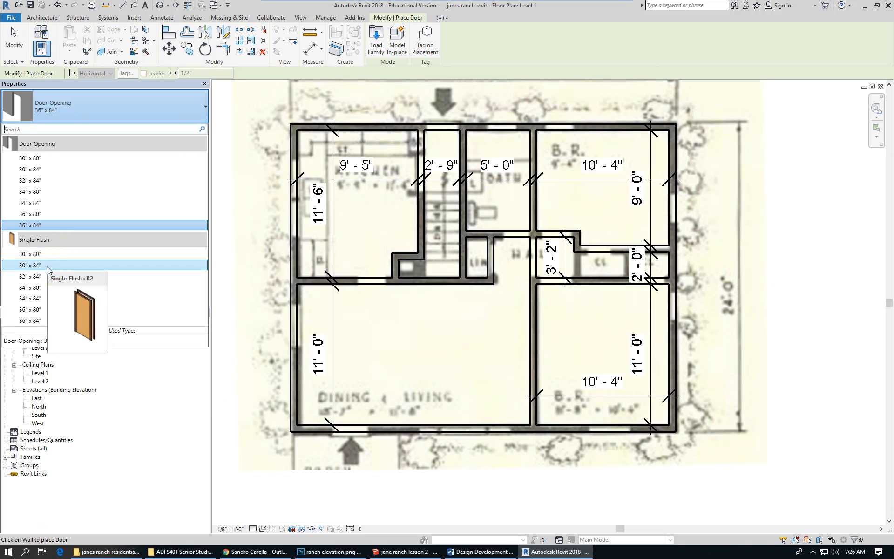
pyautogui.click(45, 255)
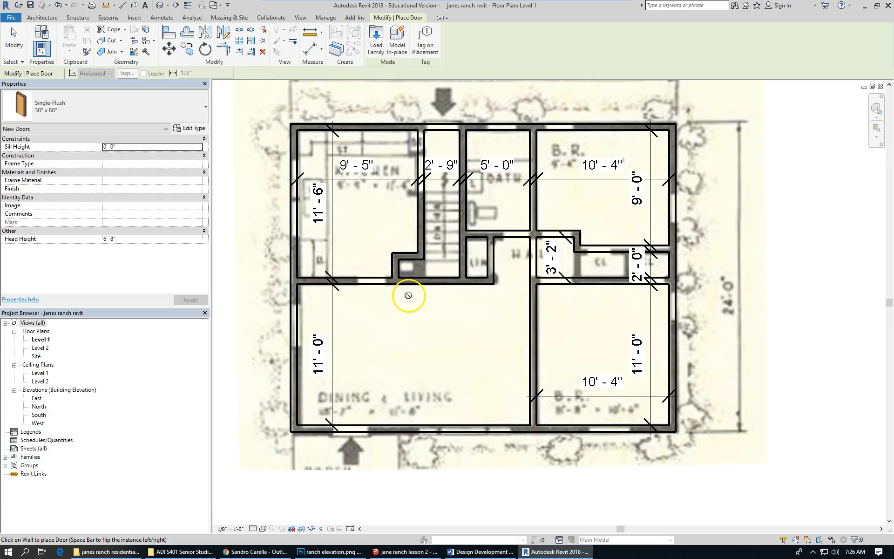
# - Place a 30" x 80" Door-Opening in the wall between the kitchen and the dining/living room, over the gap in the scanned plan
pyautogui.scroll(2, 366, 278)
pyautogui.scroll(2, 356, 267)
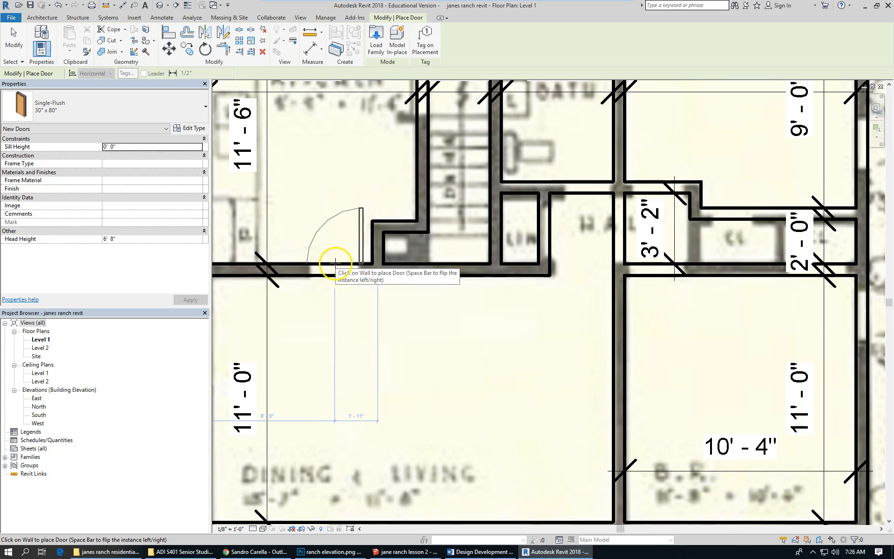
pyautogui.click(148, 108)
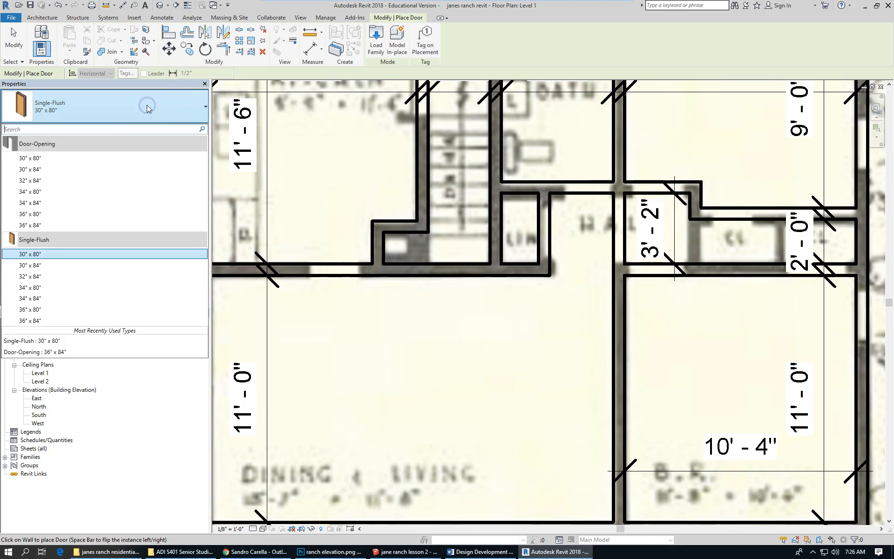
pyautogui.click(63, 158)
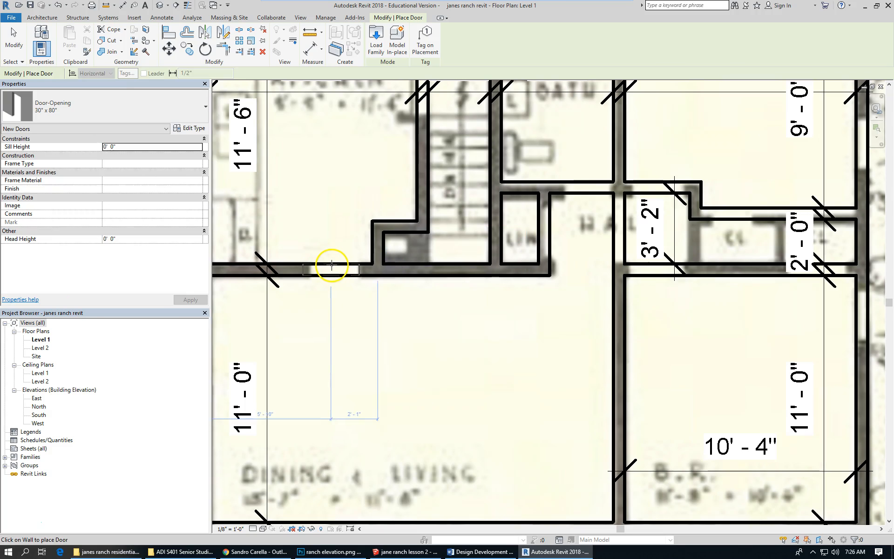
pyautogui.click(332, 264)
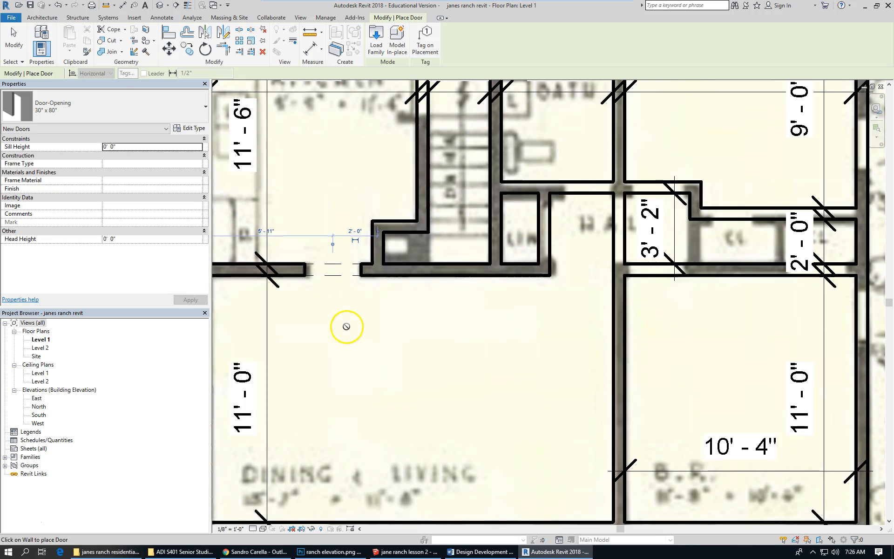
# - Place 30" x 80" door openings in the linen closet's hall-side wall, the bath's south wall, and the hall walls of both bedrooms
pyautogui.scroll(-3, 339, 318)
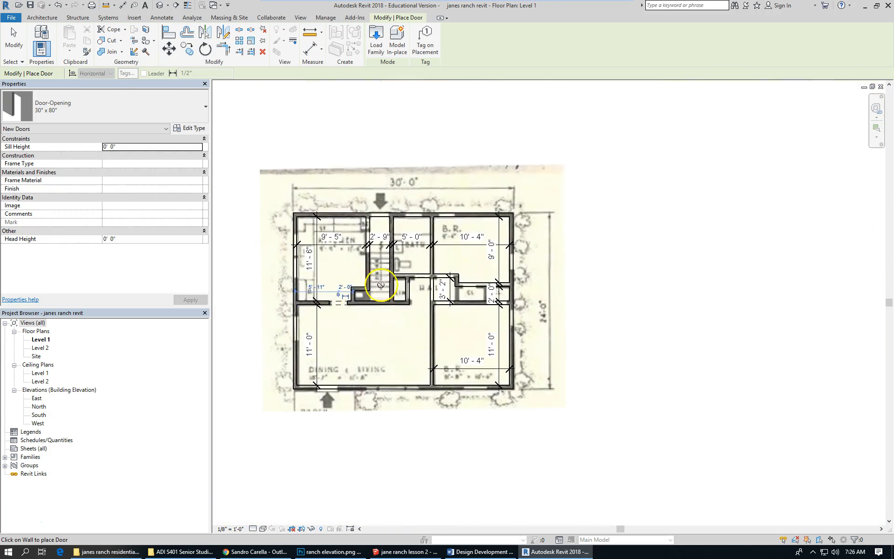
pyautogui.scroll(1, 400, 298)
pyautogui.scroll(3, 407, 296)
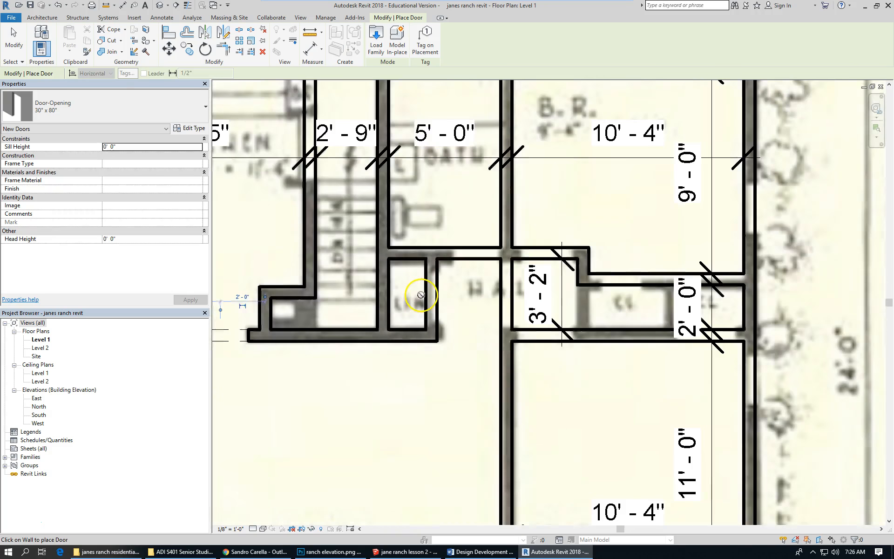
pyautogui.click(448, 288)
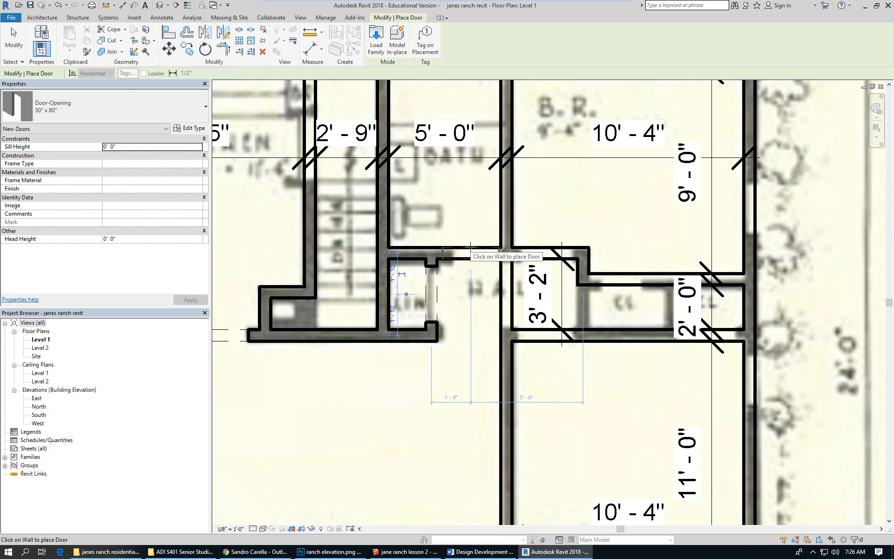
pyautogui.click(469, 247)
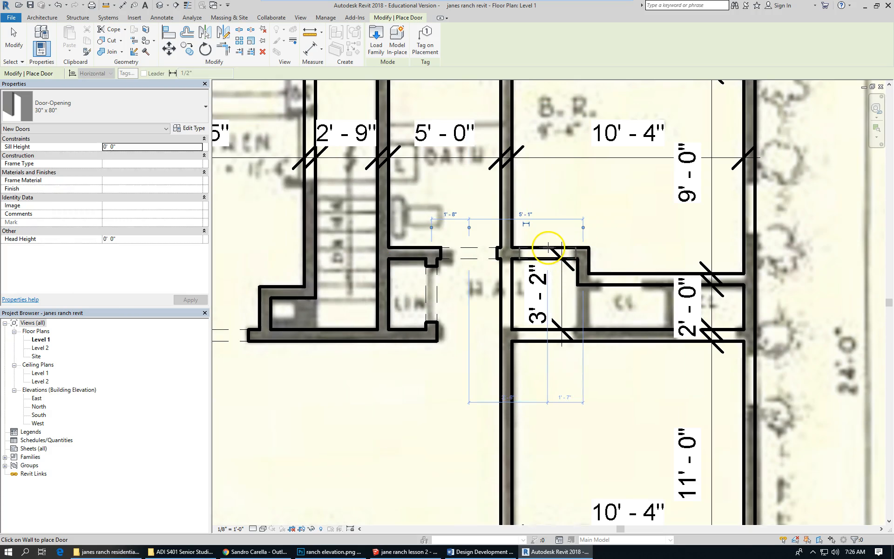
pyautogui.click(548, 247)
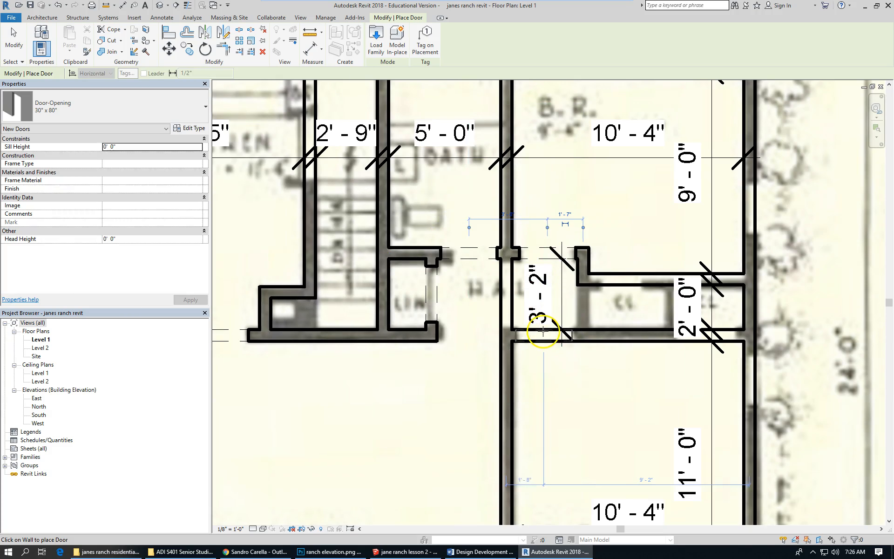
pyautogui.click(543, 332)
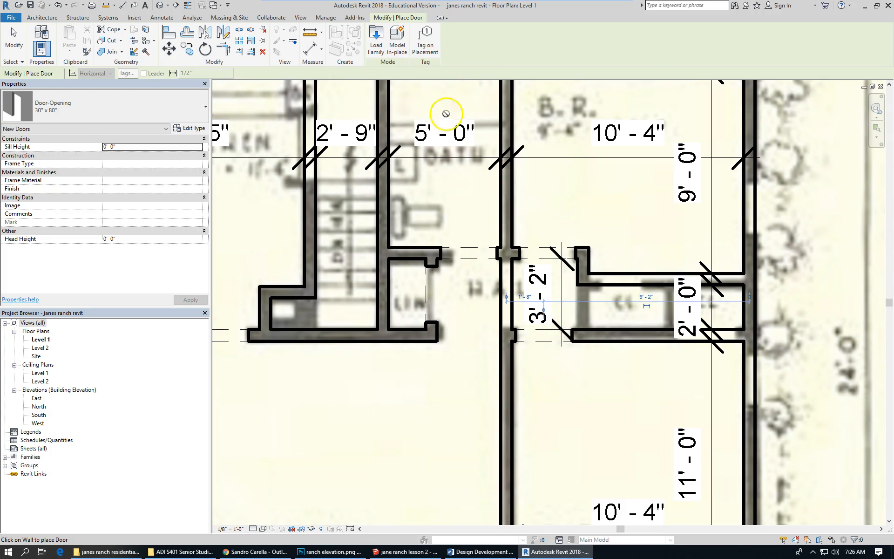
# - Add a 30" x 80" opening to each bedroom closet, one facing the north bedroom and one facing the south bedroom
pyautogui.scroll(-3, 587, 254)
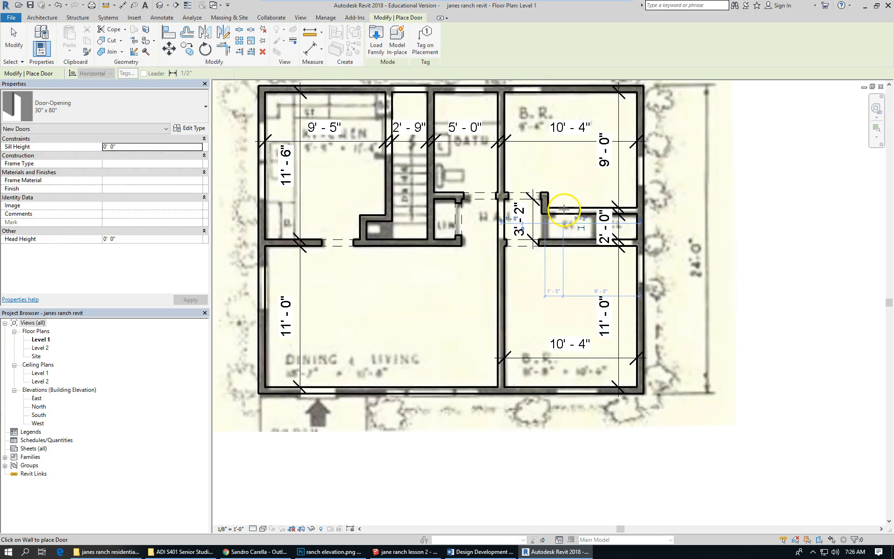
pyautogui.click(568, 210)
pyautogui.click(616, 244)
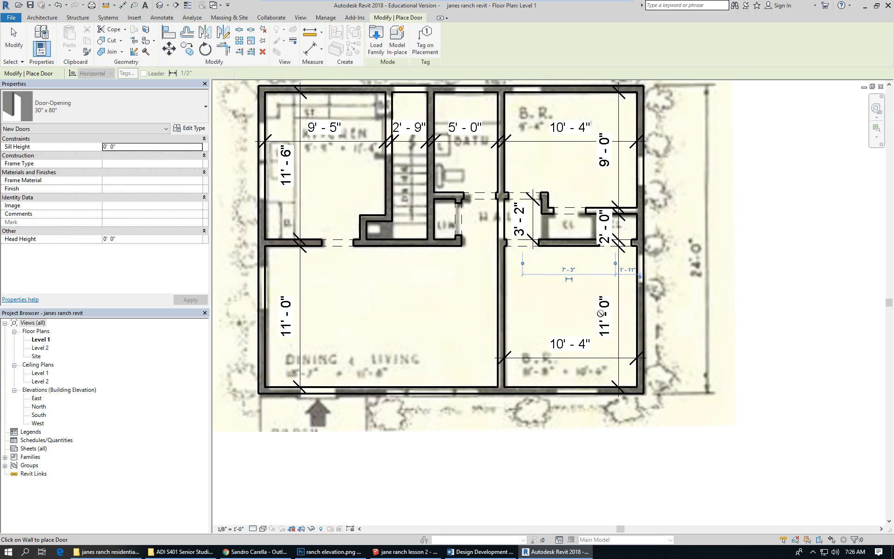
# - Place 30" x 80" openings for the front entrance in the dining/living room's south wall and the rear entrance above the stairs
pyautogui.click(319, 390)
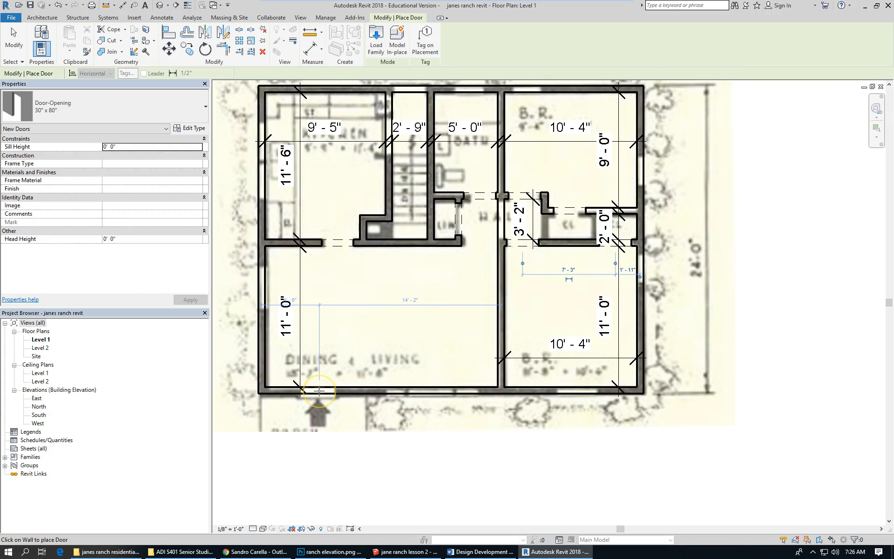
pyautogui.click(318, 390)
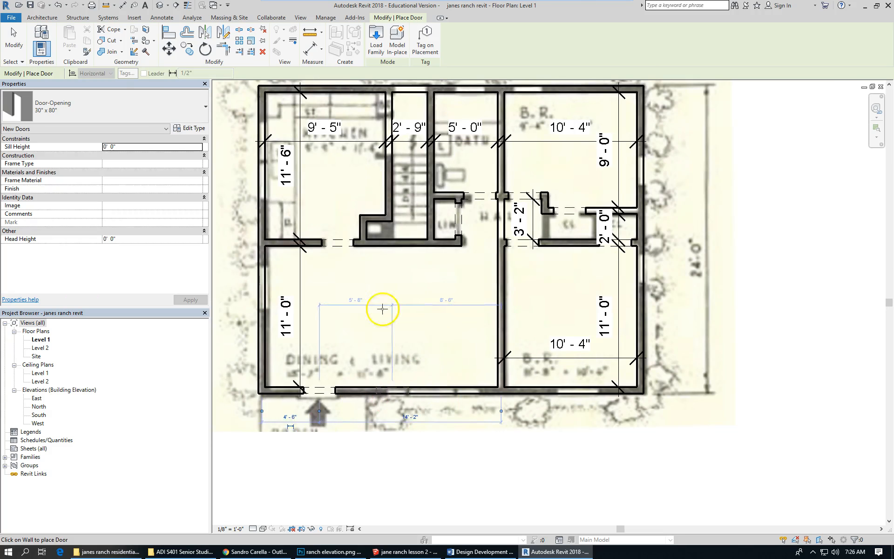
pyautogui.scroll(-1, 358, 425)
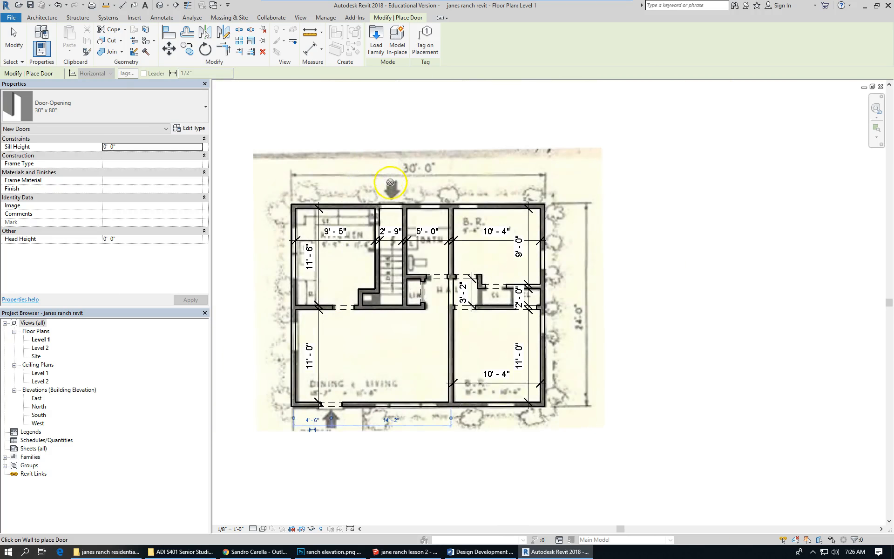
pyautogui.scroll(2, 394, 205)
pyautogui.scroll(2, 393, 238)
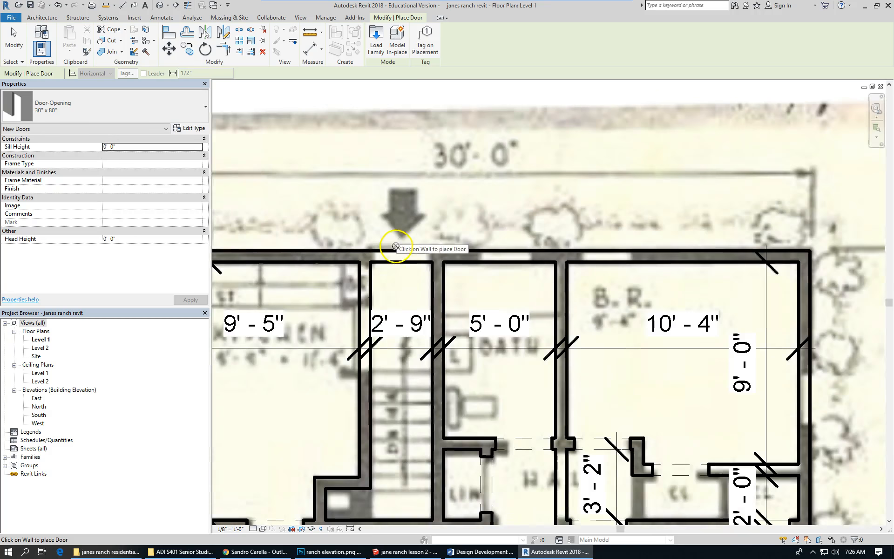
pyautogui.click(400, 254)
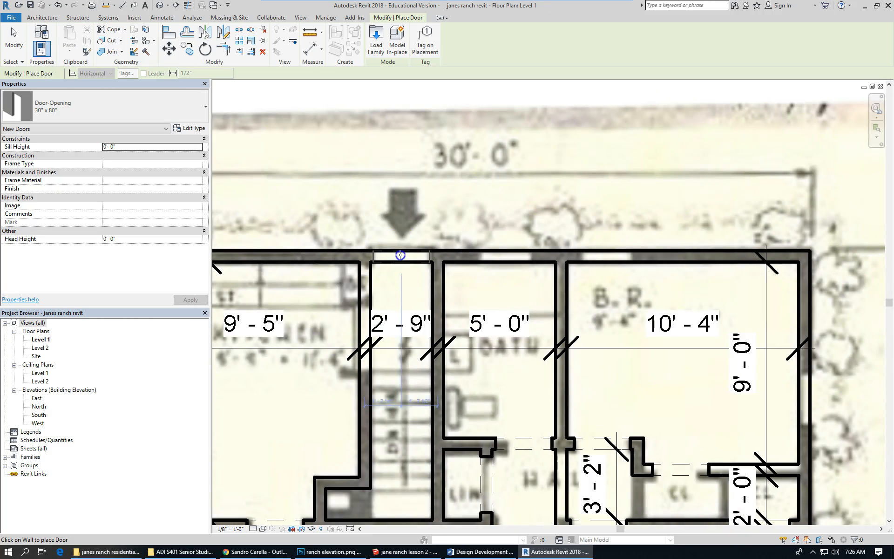
pyautogui.scroll(-1, 399, 128)
pyautogui.scroll(-3, 402, 127)
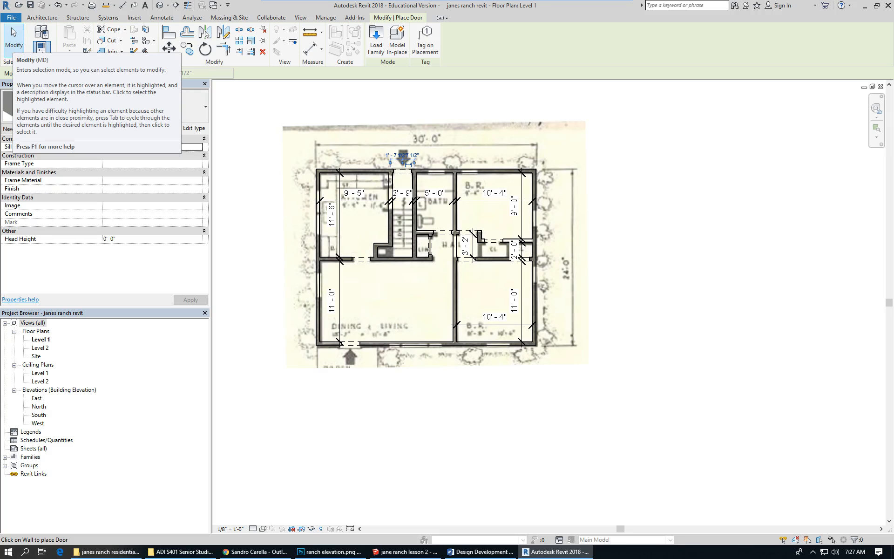
pyautogui.scroll(3, 322, 184)
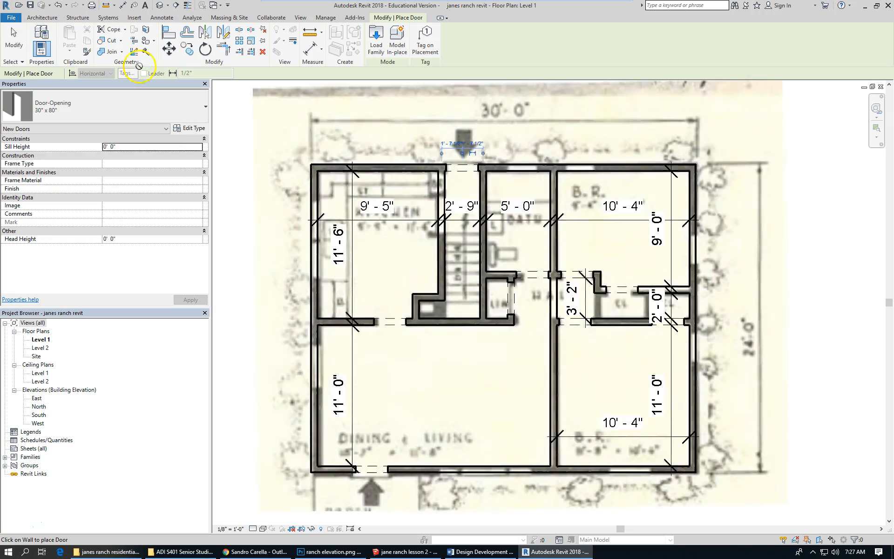
pyautogui.scroll(-2, 474, 165)
pyautogui.click(480, 162)
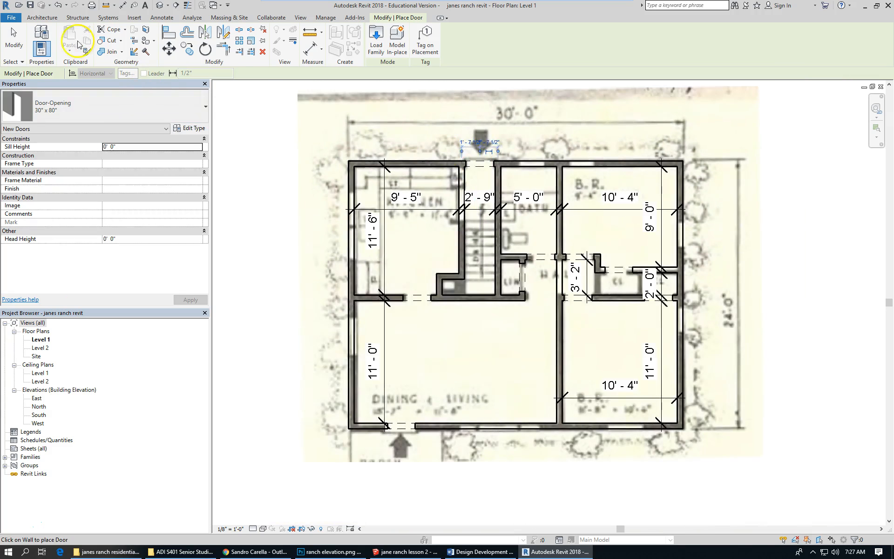
# - Start the Window tool with the Fixed 24" x 24" type
pyautogui.click(50, 18)
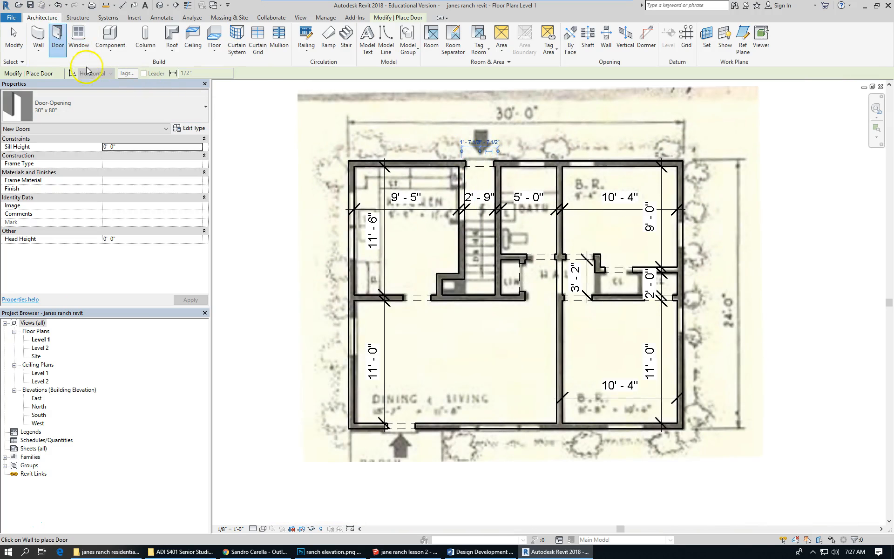
pyautogui.click(82, 35)
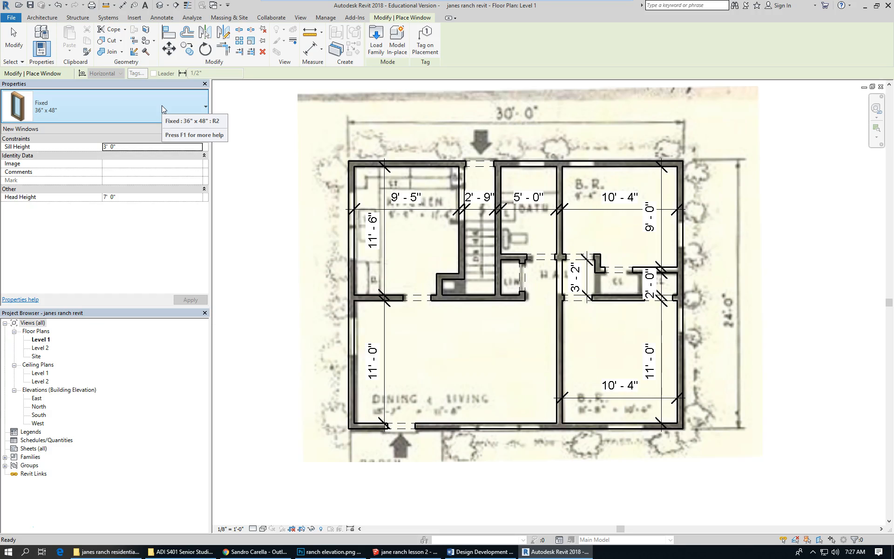
pyautogui.click(161, 105)
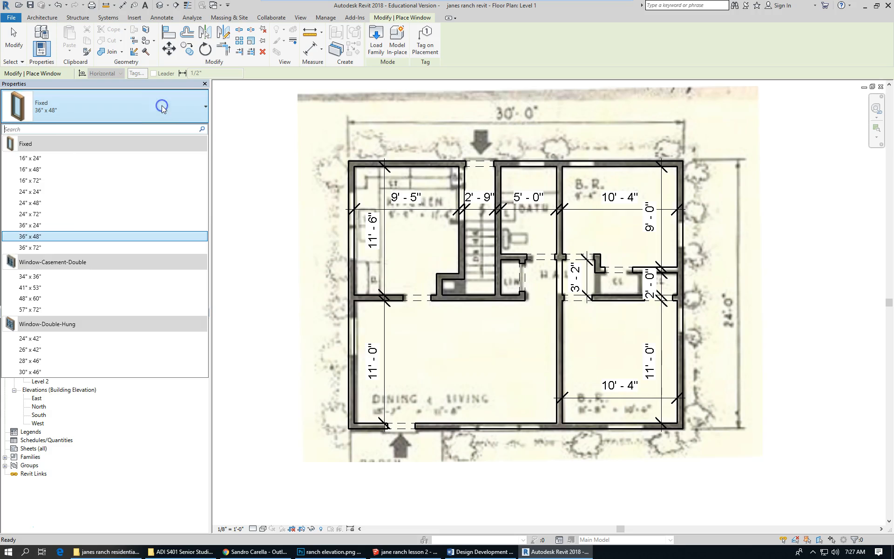
pyautogui.click(77, 191)
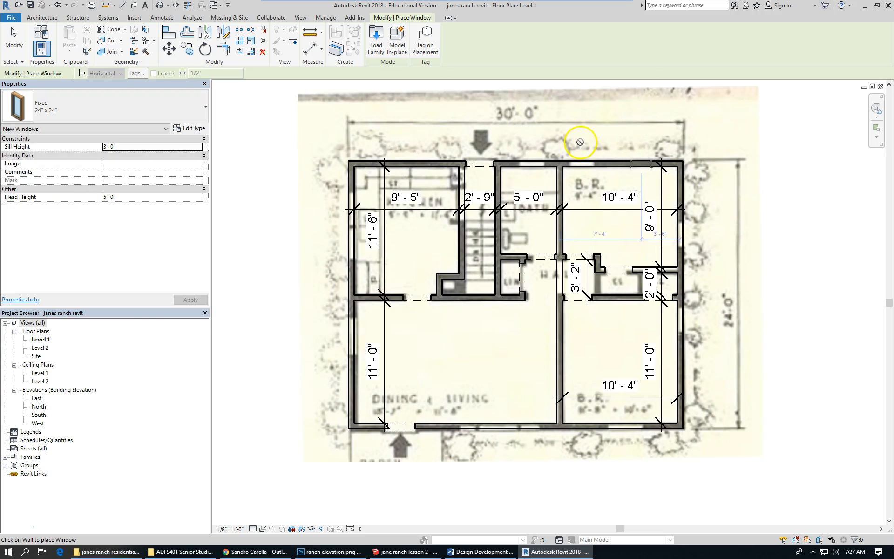
# - Duplicate the Fixed 24" x 24" window type as 30x48, setting its height to 4' and its width to suit the name
pyautogui.scroll(1, 498, 145)
pyautogui.scroll(3, 537, 170)
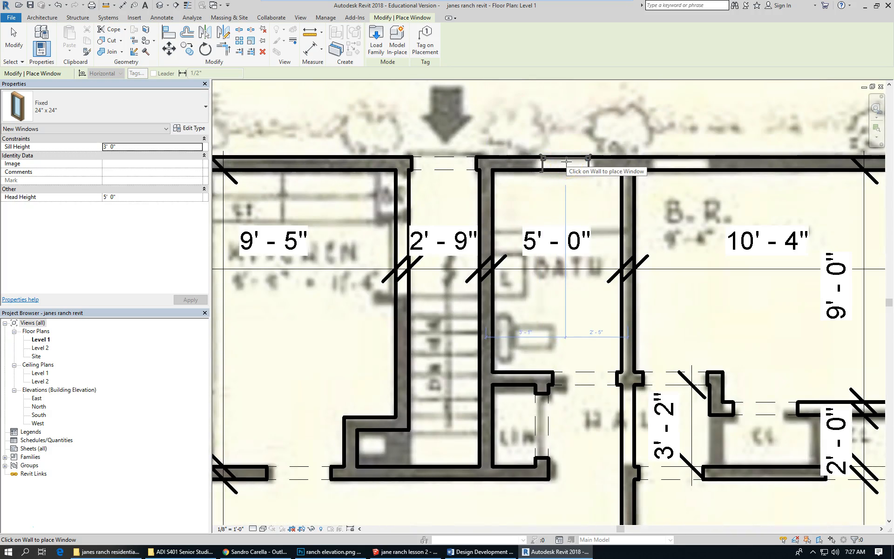
pyautogui.click(193, 130)
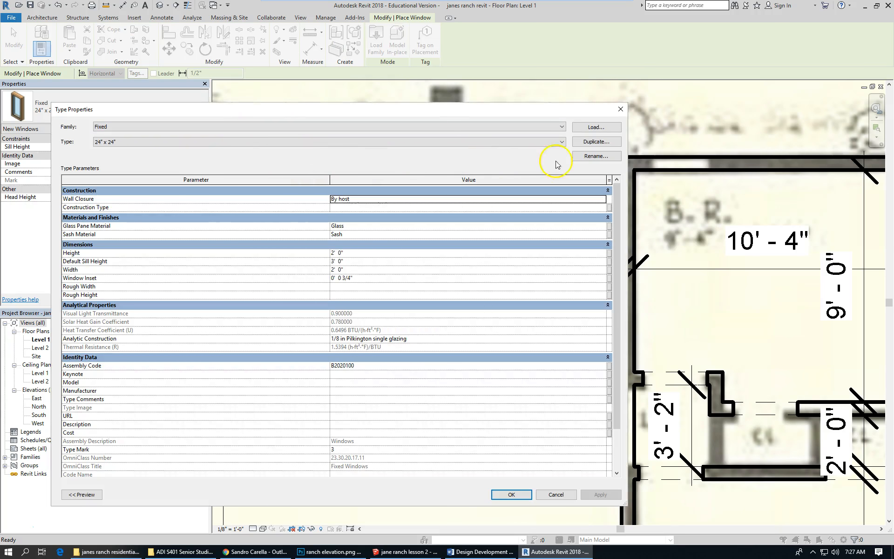
pyautogui.click(595, 142)
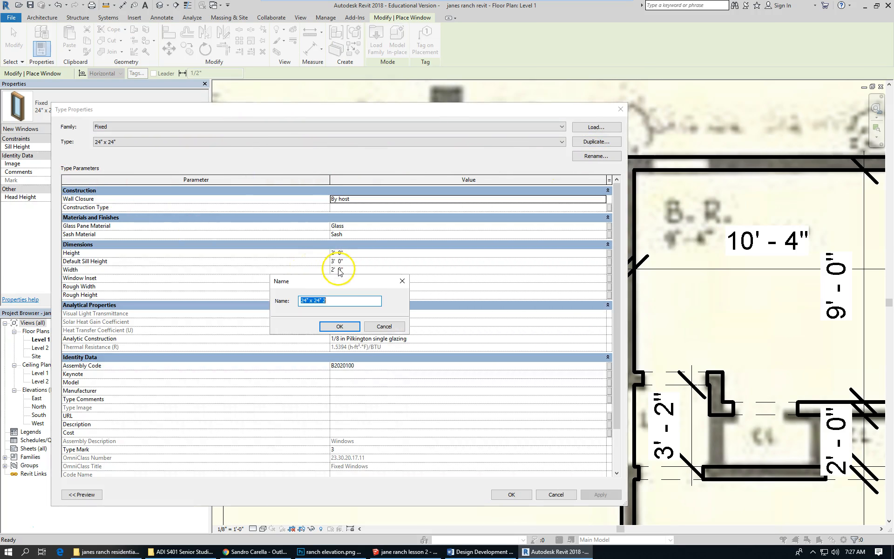
pyautogui.write('30x48')
pyautogui.click(339, 326)
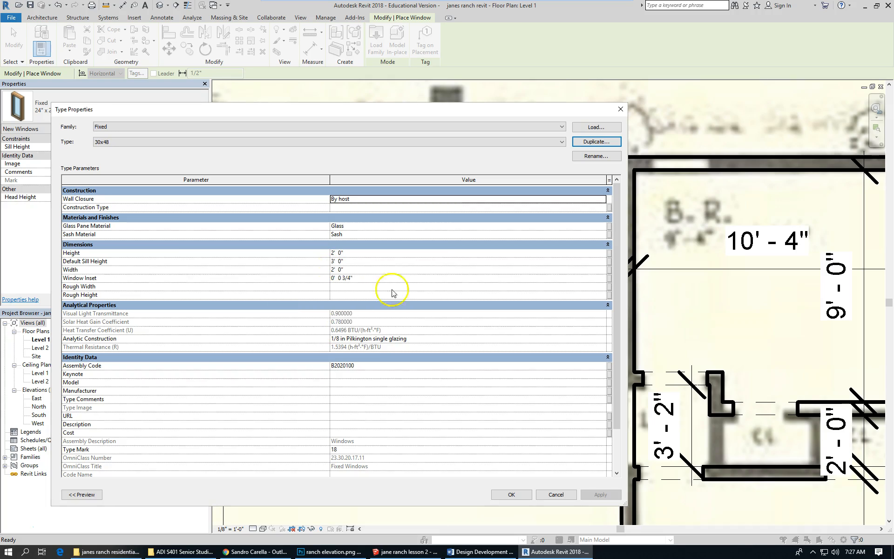
pyautogui.click(359, 253)
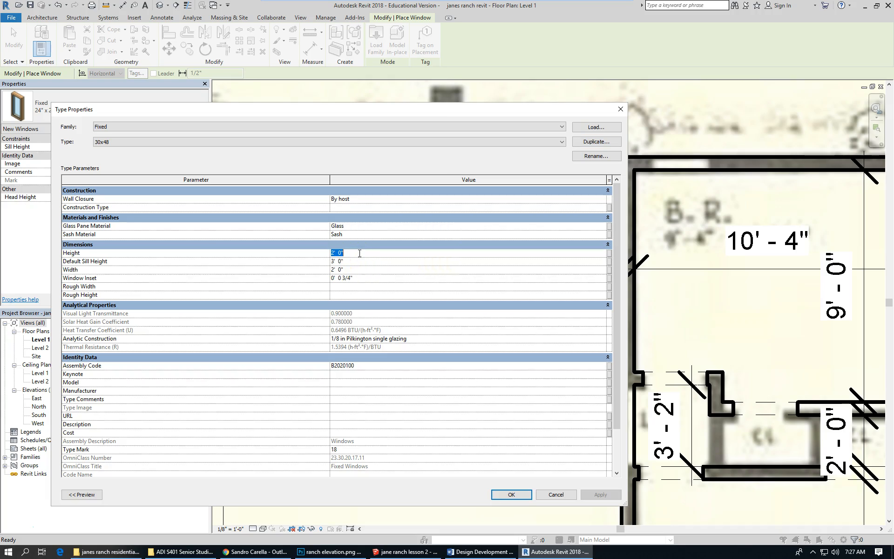
pyautogui.write('4')
pyautogui.click(378, 269)
pyautogui.click(512, 494)
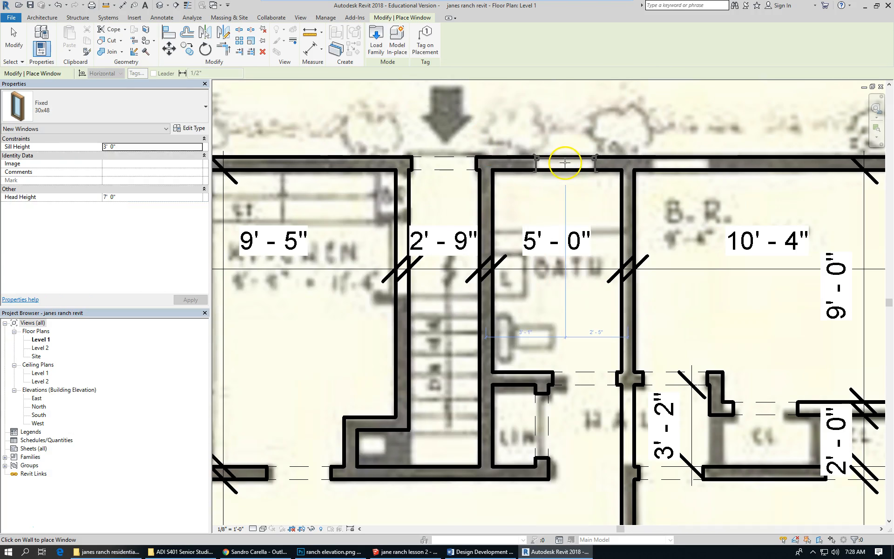
# - Place 30x48 Fixed windows in the north wall at the bath and north bedroom, and two side by side in the kitchen's west wall
pyautogui.click(698, 155)
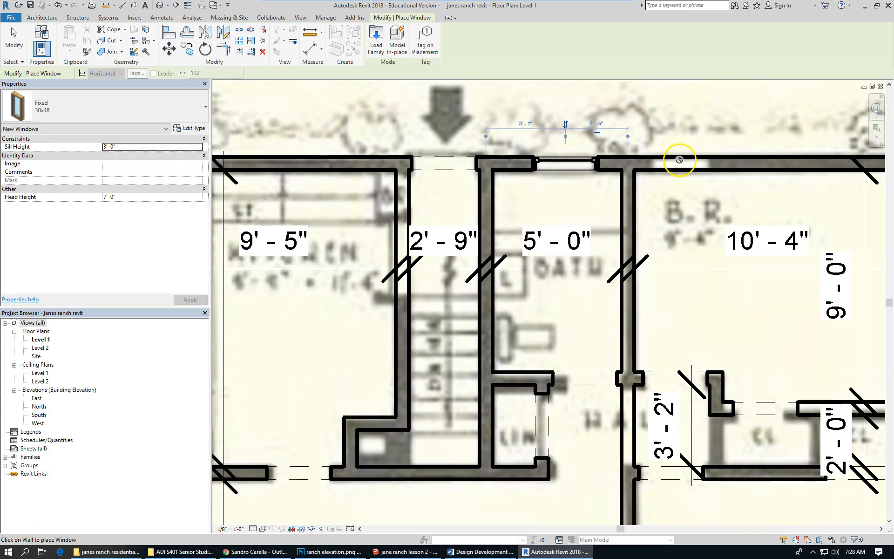
pyautogui.click(679, 158)
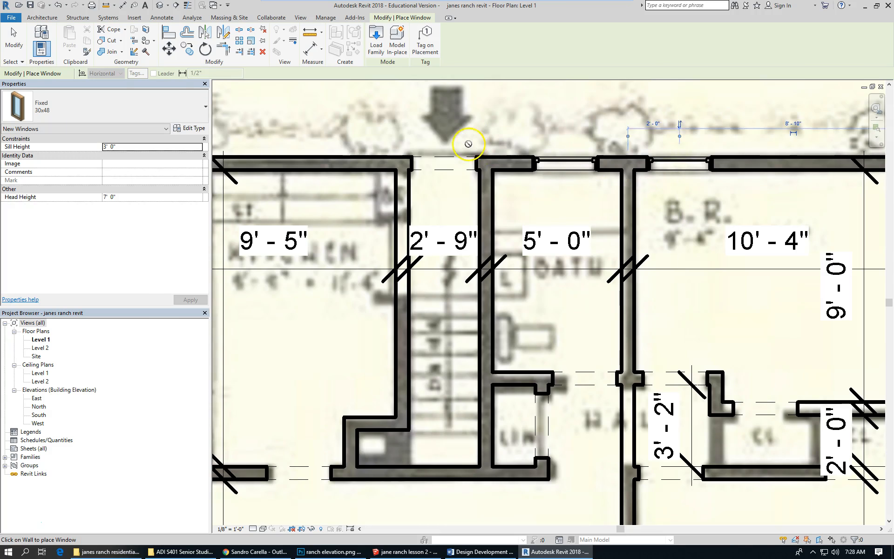
pyautogui.scroll(-5, 428, 149)
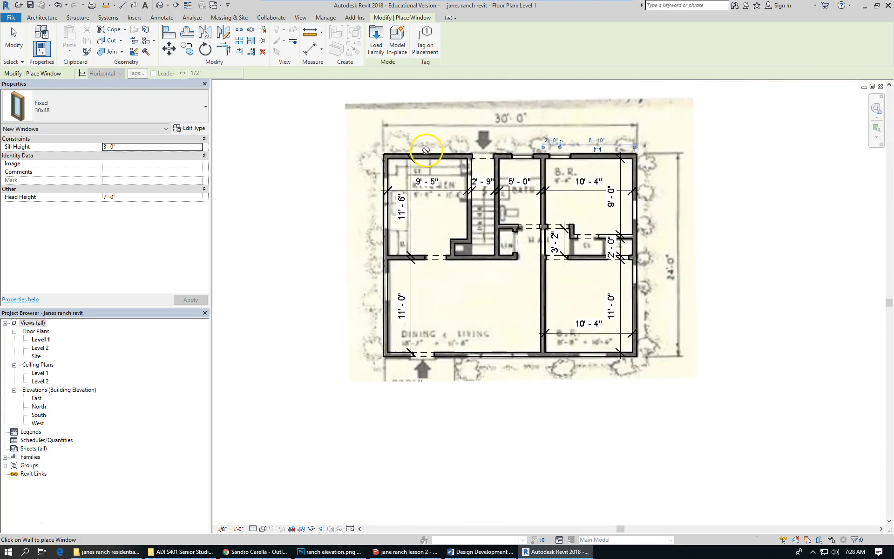
pyautogui.scroll(5, 396, 191)
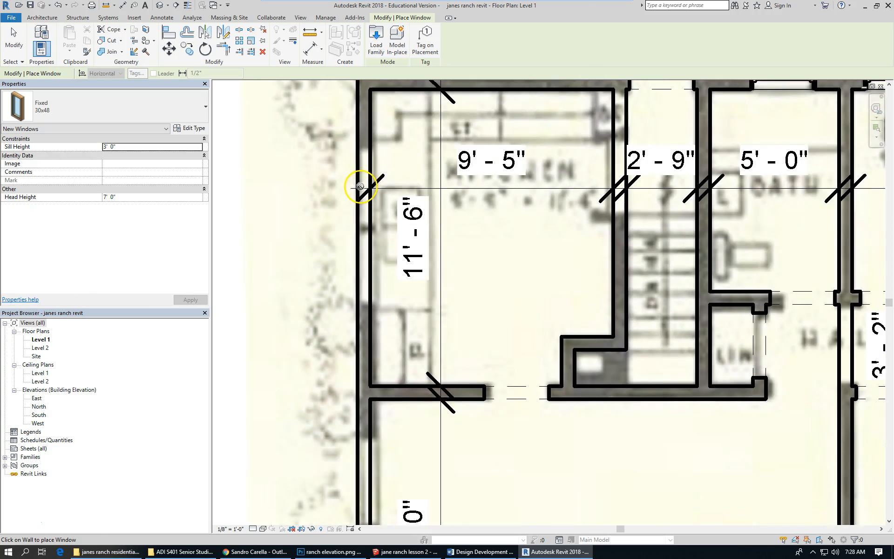
pyautogui.click(358, 186)
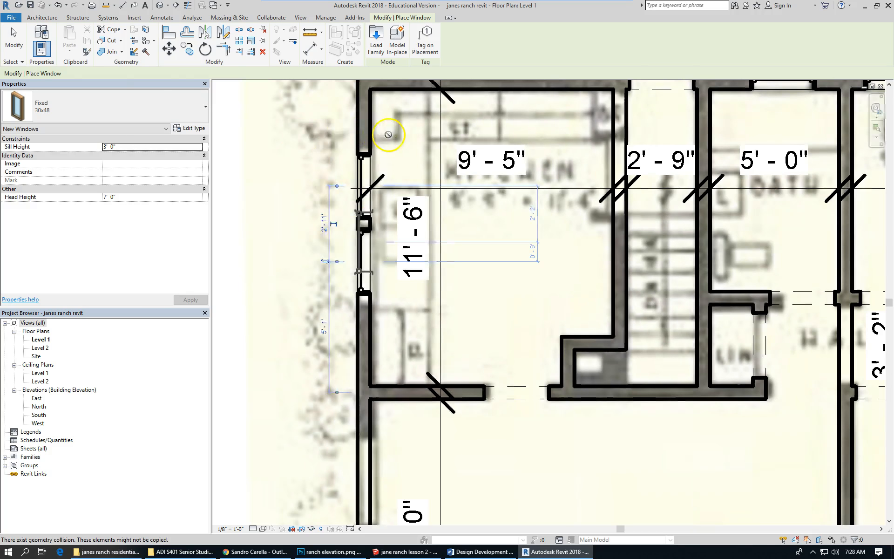
# - Place a 30x48 Fixed window in the south bedroom's south wall, over the window in the scanned plan
pyautogui.scroll(-5, 388, 134)
pyautogui.scroll(4, 368, 196)
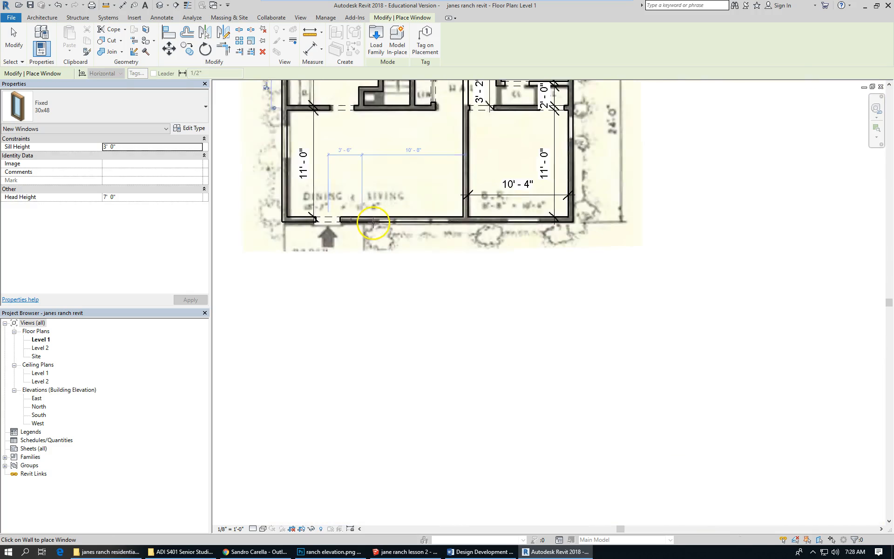
pyautogui.scroll(2, 373, 222)
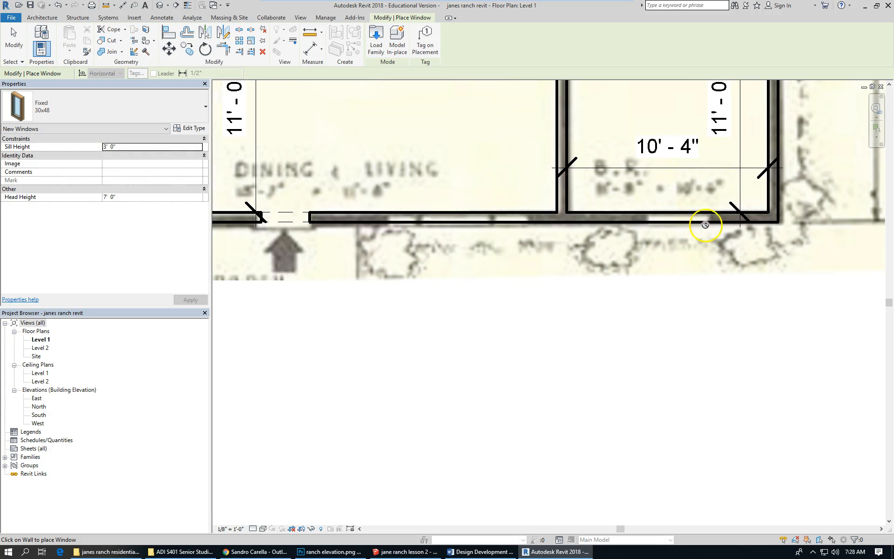
pyautogui.click(654, 215)
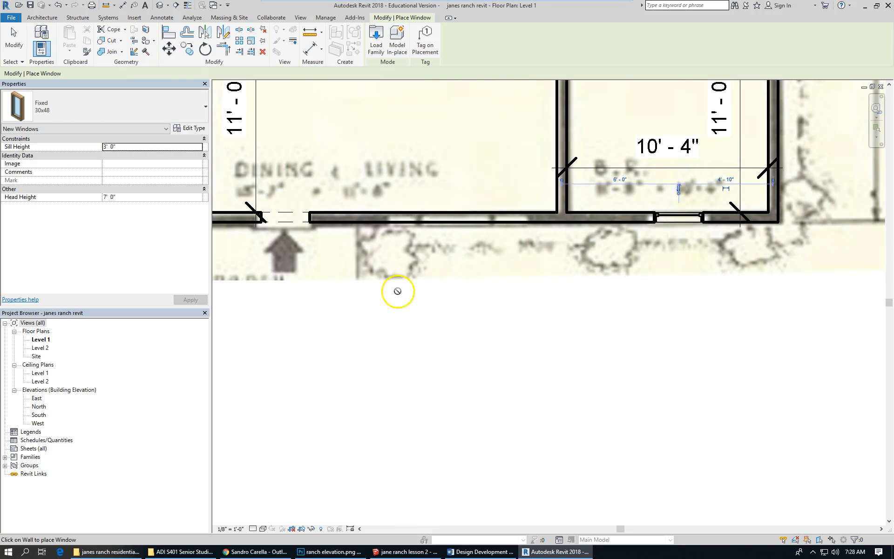
# - Place a 30x48 Fixed window in the east wall of both the south bedroom and the north bedroom
pyautogui.scroll(-4, 457, 279)
pyautogui.scroll(3, 524, 206)
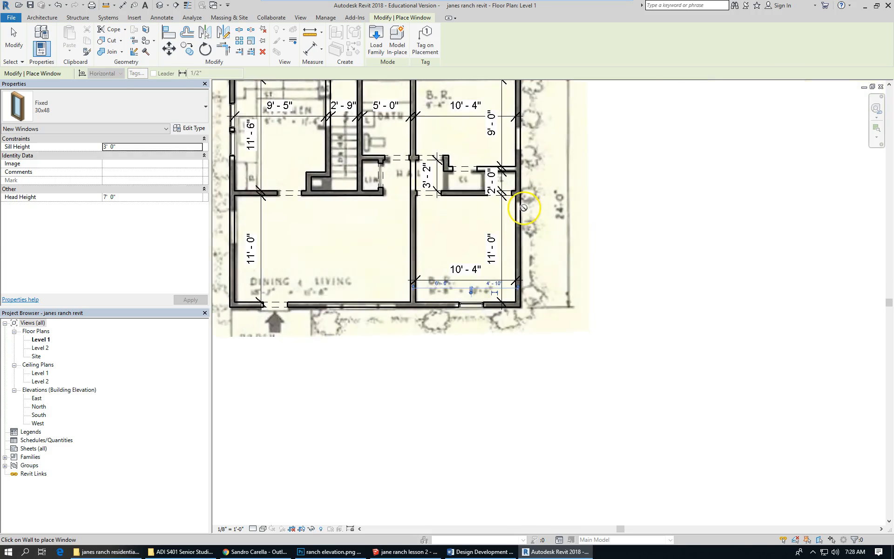
pyautogui.click(518, 214)
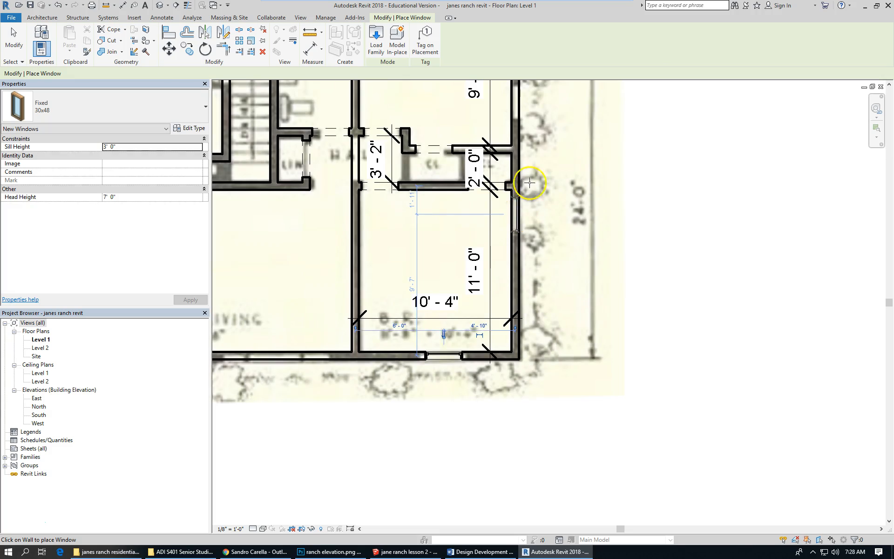
pyautogui.click(518, 100)
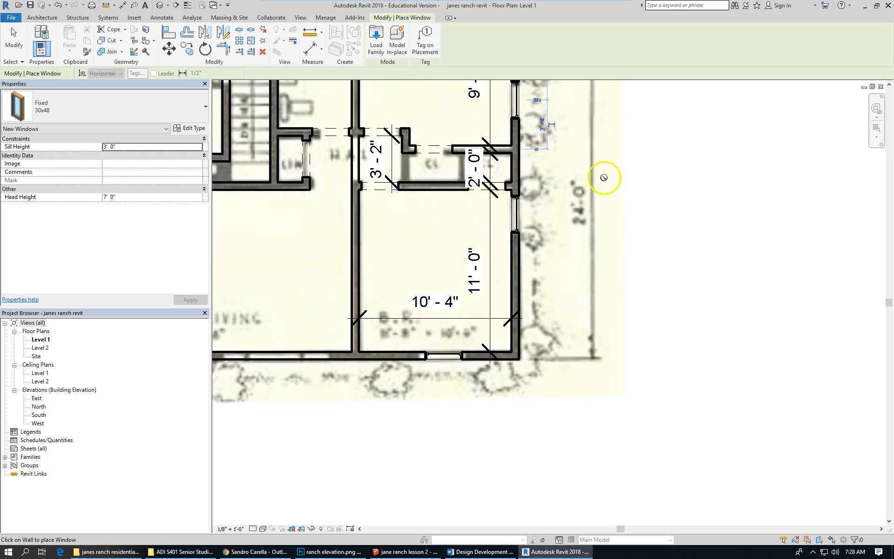
# - Place three 30x48 Fixed windows side by side in the living room's south wall, over the window group in the scanned plan
pyautogui.scroll(-4, 598, 177)
pyautogui.scroll(4, 512, 240)
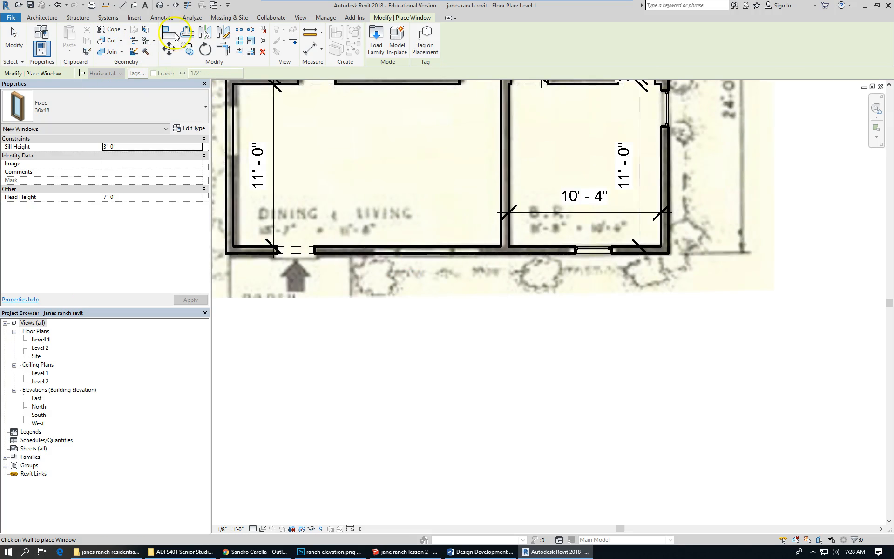
pyautogui.click(392, 251)
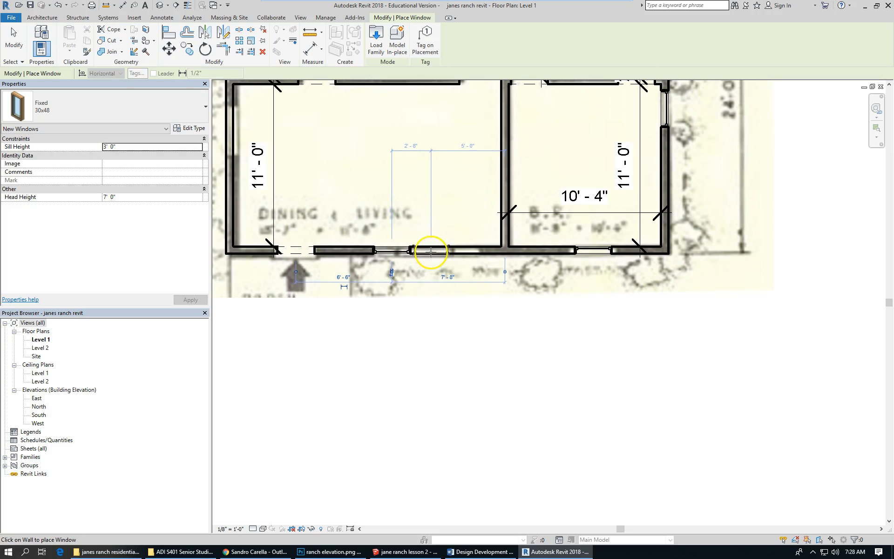
pyautogui.click(459, 254)
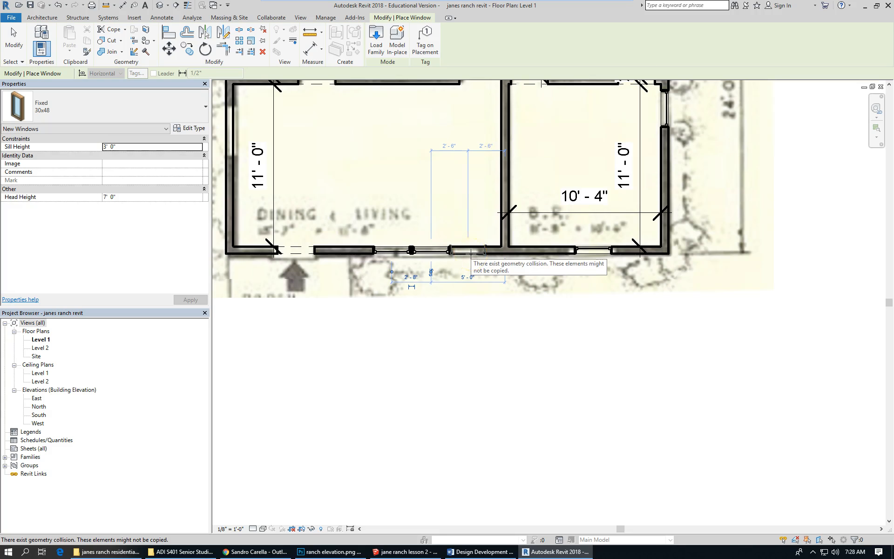
pyautogui.click(471, 254)
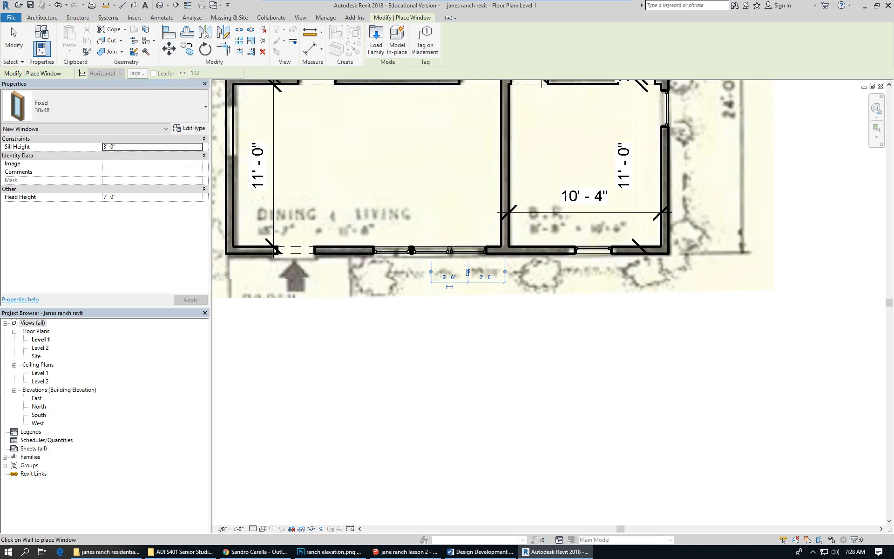
pyautogui.click(13, 38)
# - Place a 30x48 Fixed window in the dining and living room's west wall, over the window in the scanned plan
pyautogui.scroll(-5, 411, 279)
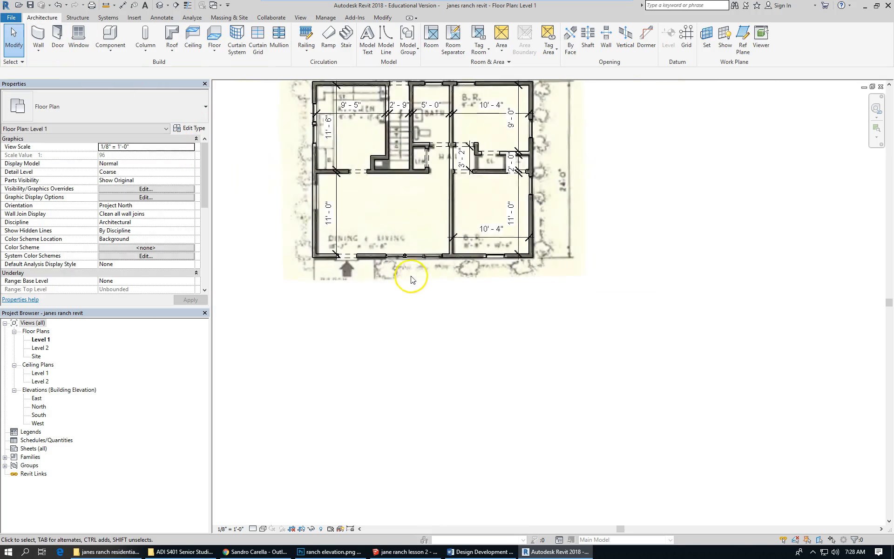
pyautogui.scroll(3, 369, 93)
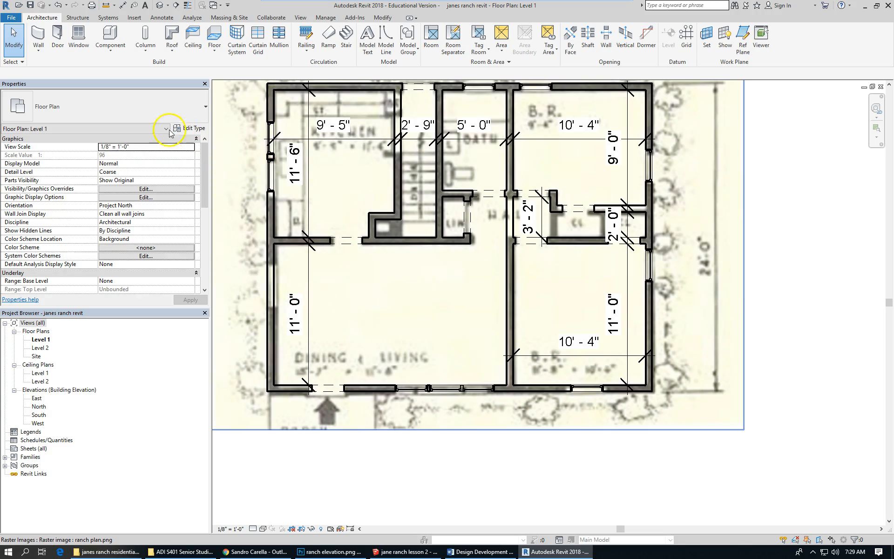
pyautogui.click(79, 37)
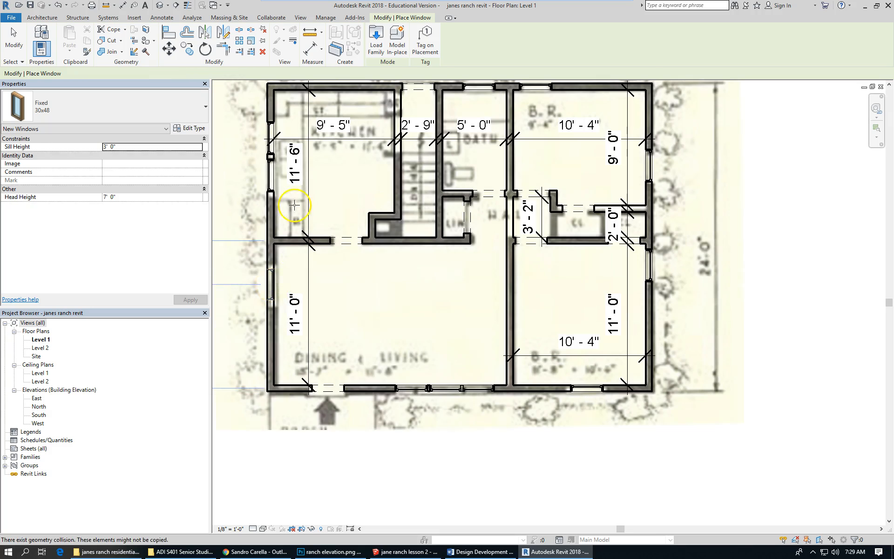
pyautogui.click(272, 284)
pyautogui.press('Escape')
pyautogui.press('Escape')
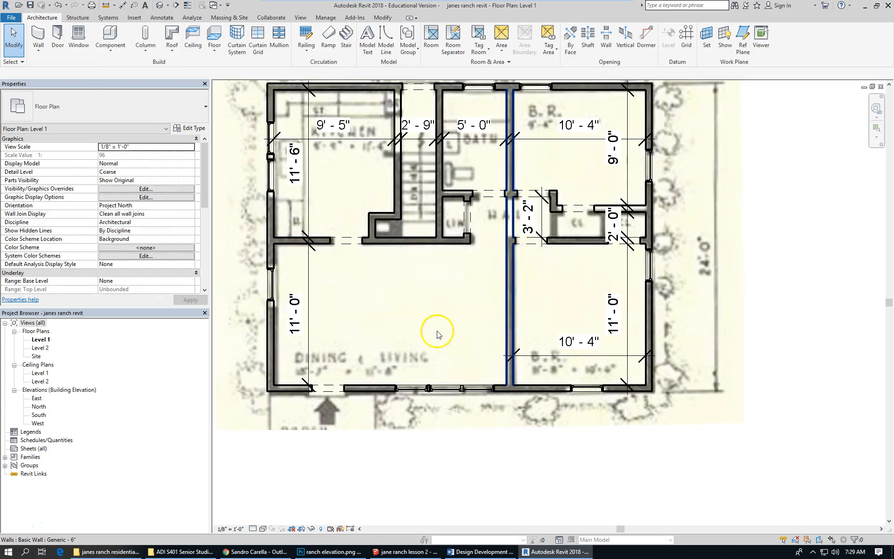
# - Change the two outer windows of the living room's south window group to the Fixed 16" x 48" type
pyautogui.scroll(-2, 443, 387)
pyautogui.scroll(2, 465, 372)
pyautogui.scroll(3, 466, 372)
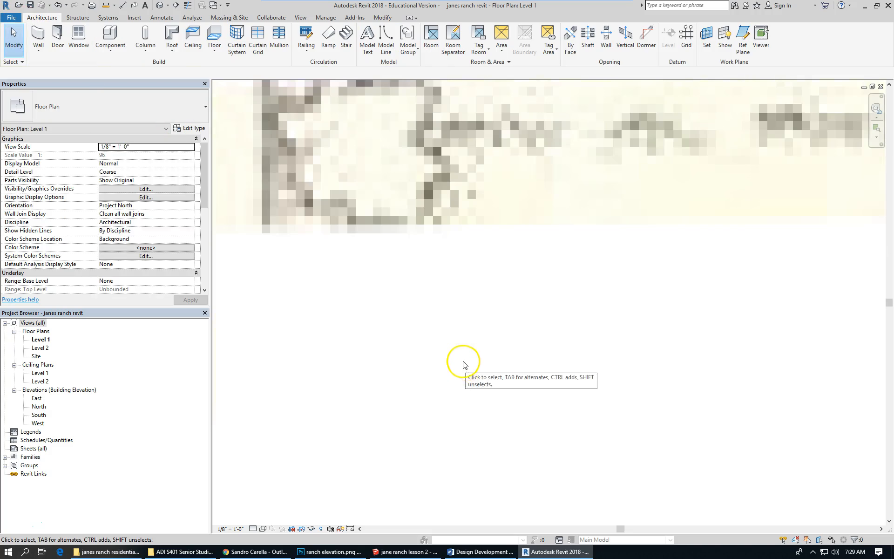
pyautogui.scroll(-1, 356, 389)
pyautogui.scroll(-1, 359, 387)
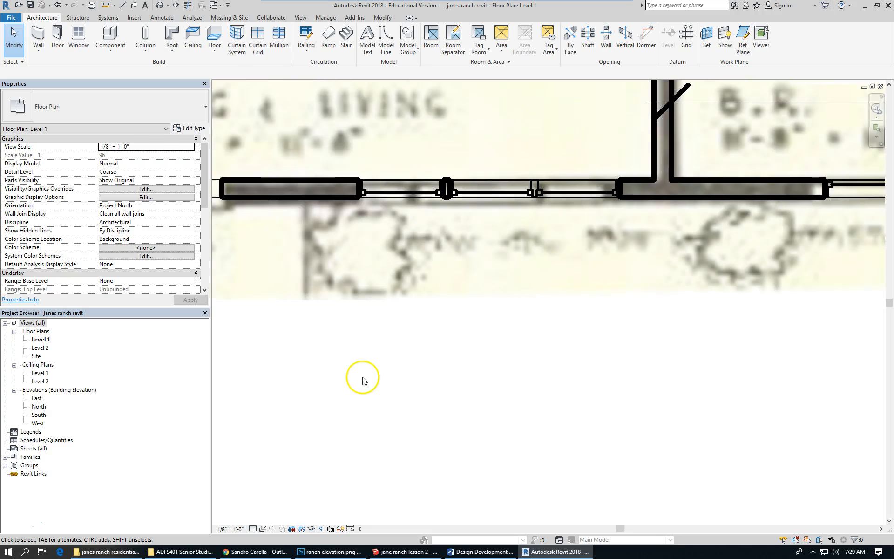
pyautogui.scroll(-1, 361, 376)
pyautogui.click(393, 243)
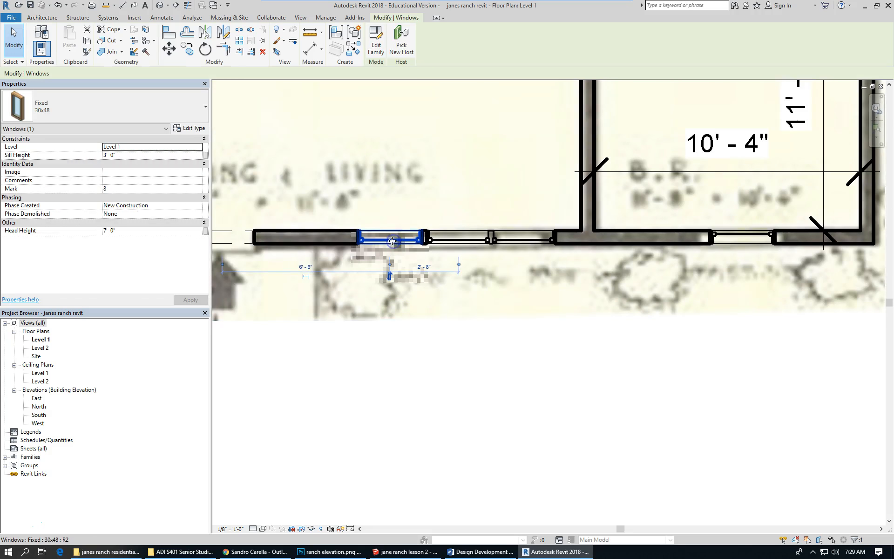
pyautogui.click(163, 106)
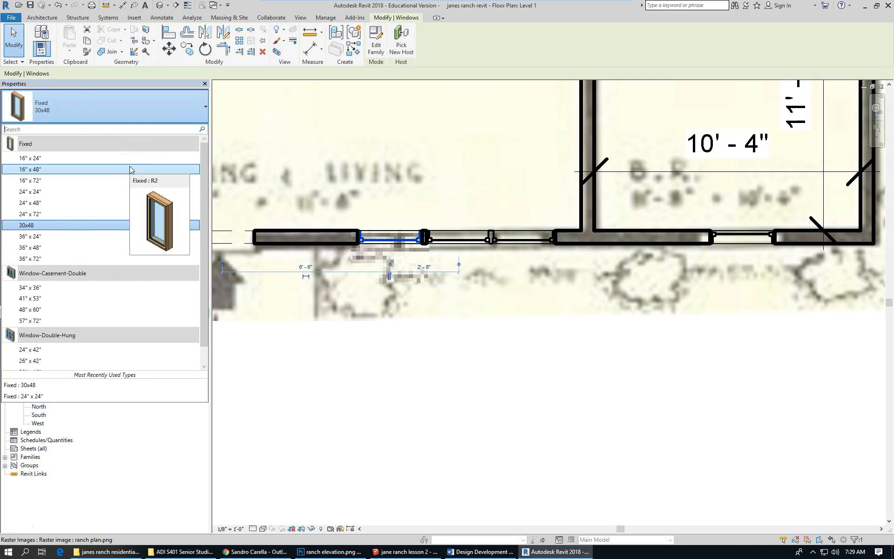
pyautogui.click(109, 169)
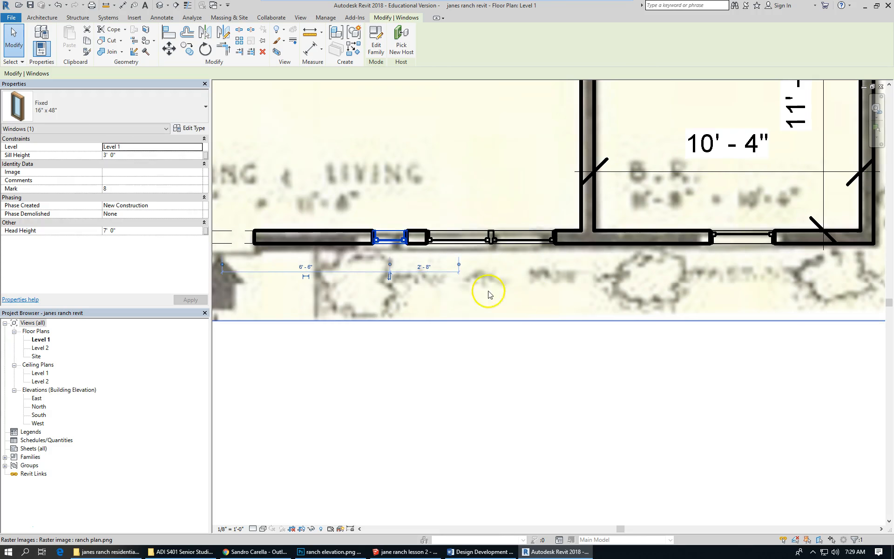
pyautogui.click(549, 241)
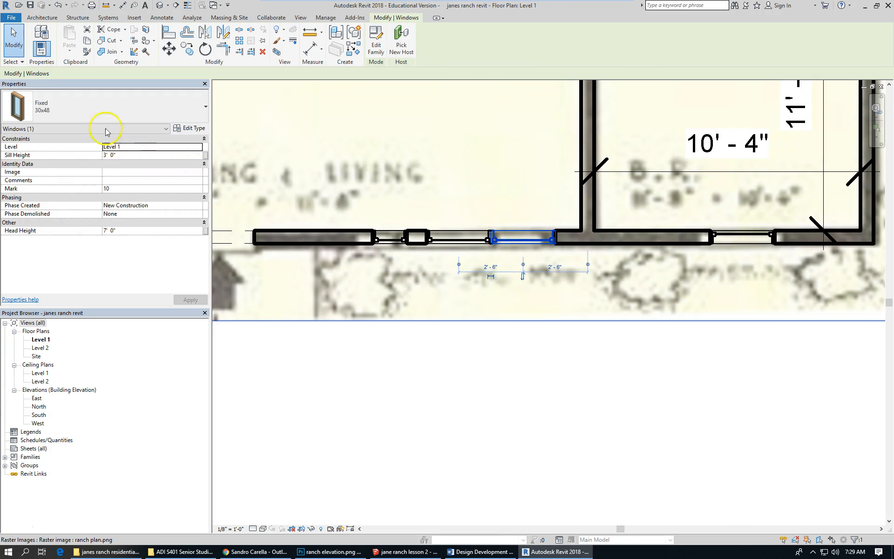
pyautogui.click(131, 108)
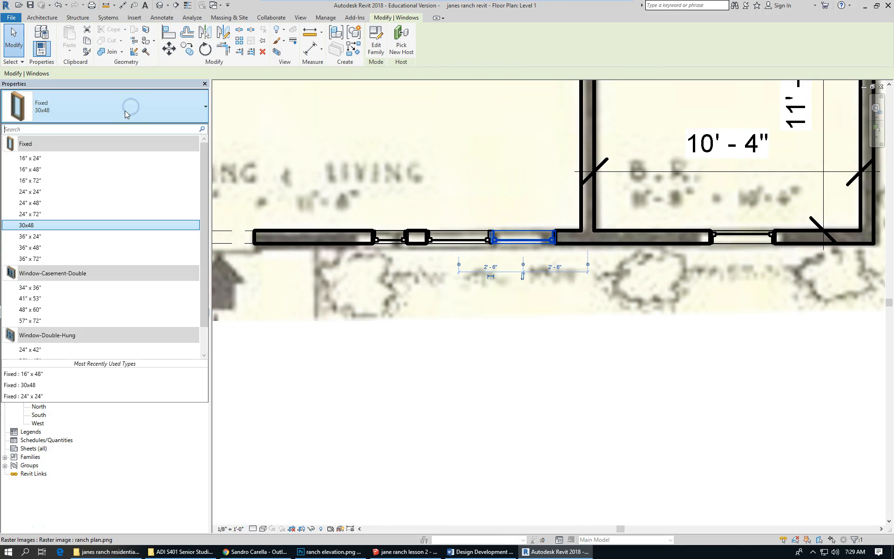
pyautogui.click(52, 167)
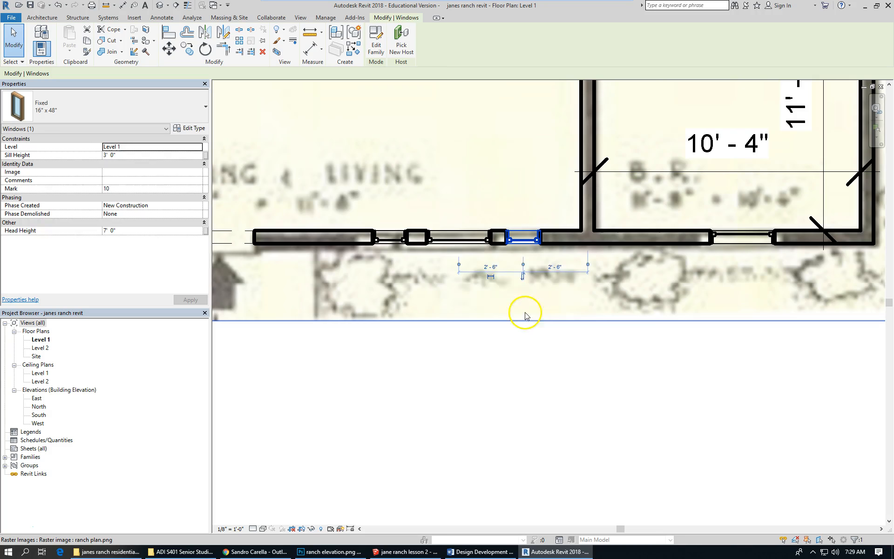
# - Change the middle window of the living room's south window group to the Fixed 36" x 48" type
pyautogui.click(445, 237)
pyautogui.click(106, 111)
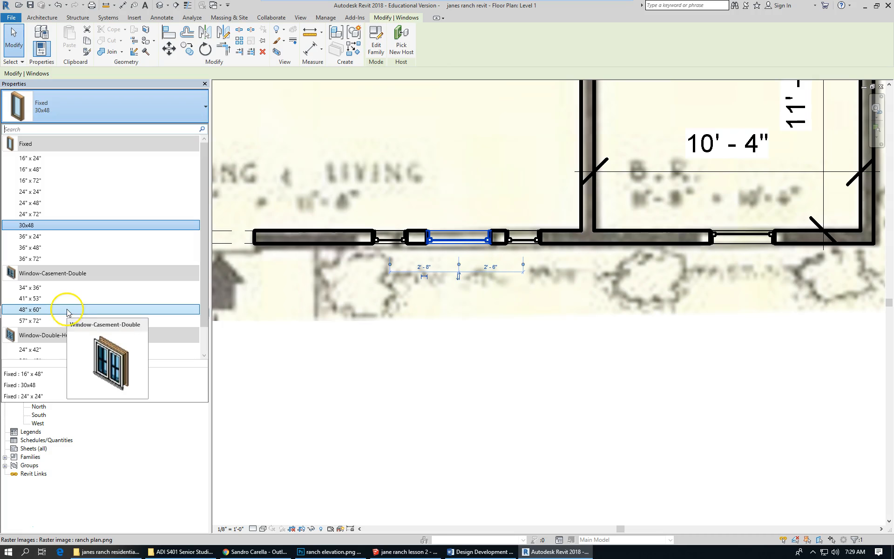
pyautogui.click(67, 248)
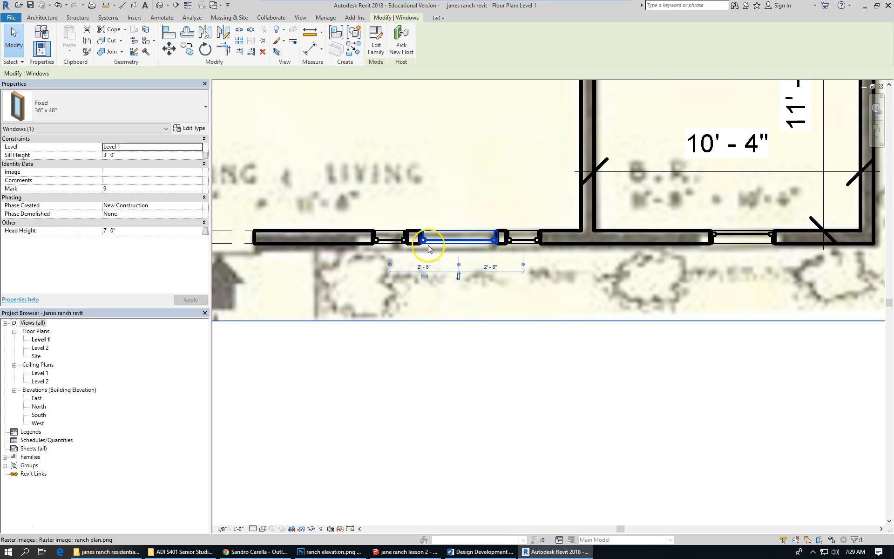
# - Check the resized south window group and the remaining windows against the scanned plan, leaving nothing selected
pyautogui.scroll(5, 463, 329)
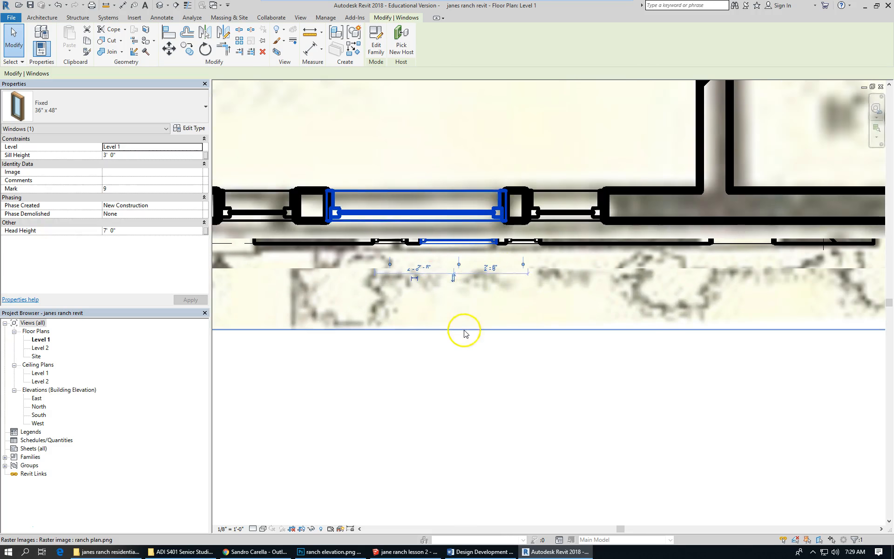
pyautogui.click(425, 214)
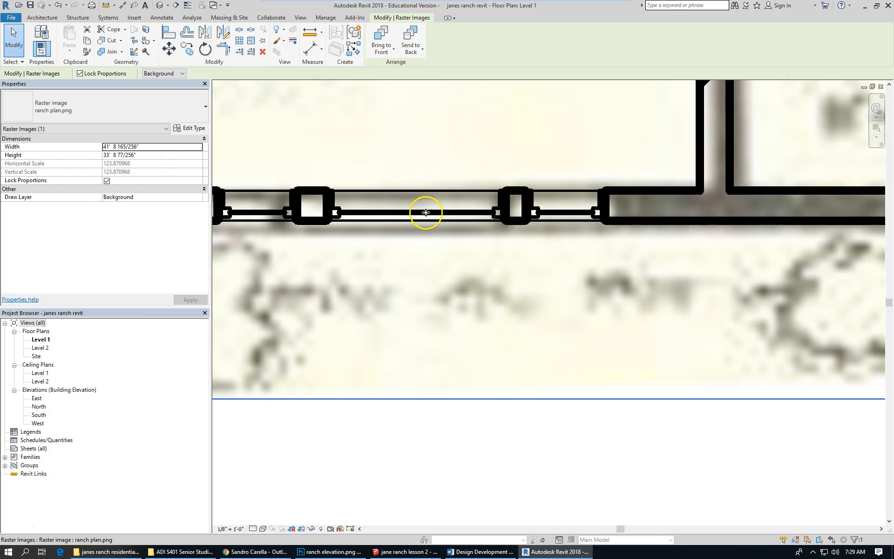
pyautogui.scroll(-3, 413, 251)
pyautogui.scroll(-3, 387, 265)
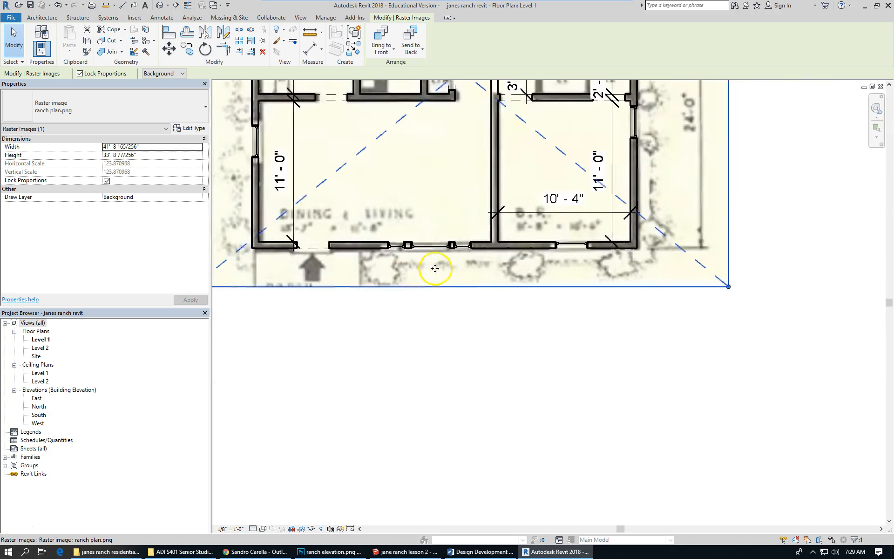
pyautogui.scroll(1, 529, 256)
pyautogui.scroll(-3, 527, 332)
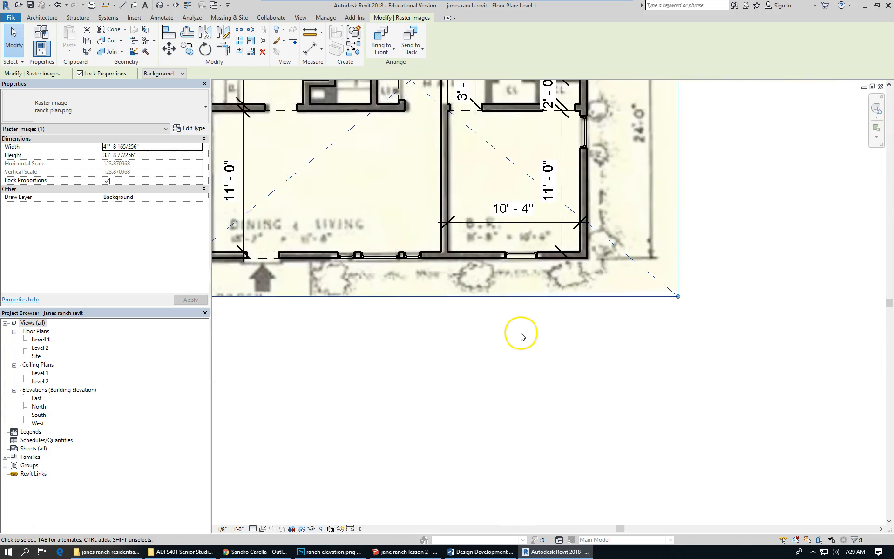
pyautogui.scroll(-2, 517, 315)
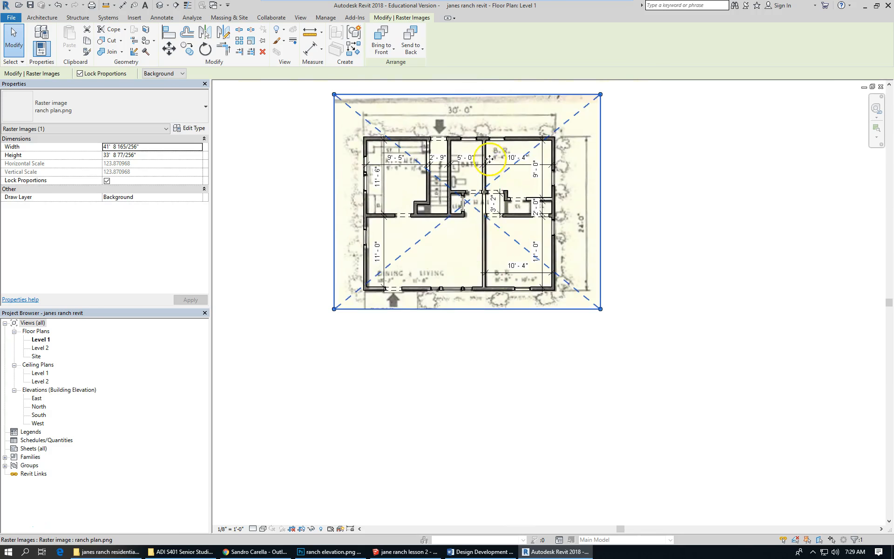
pyautogui.scroll(3, 490, 153)
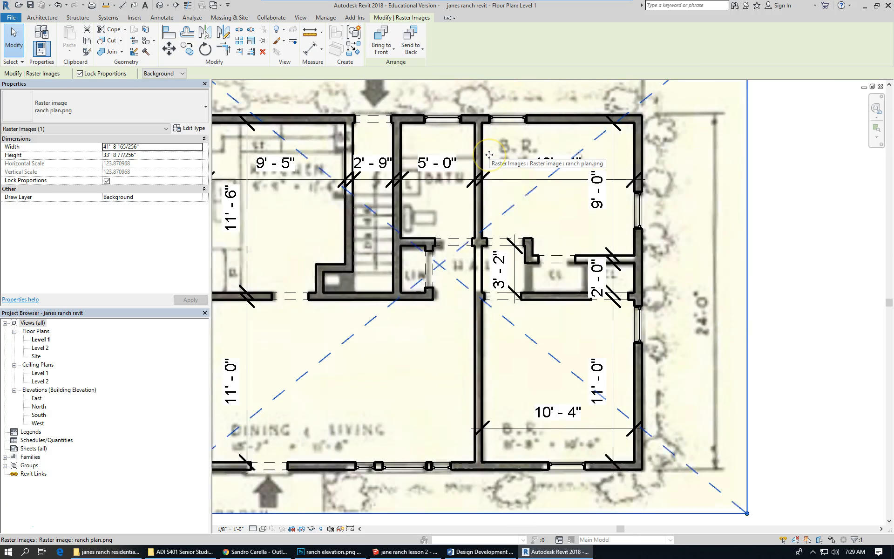
pyautogui.click(470, 152)
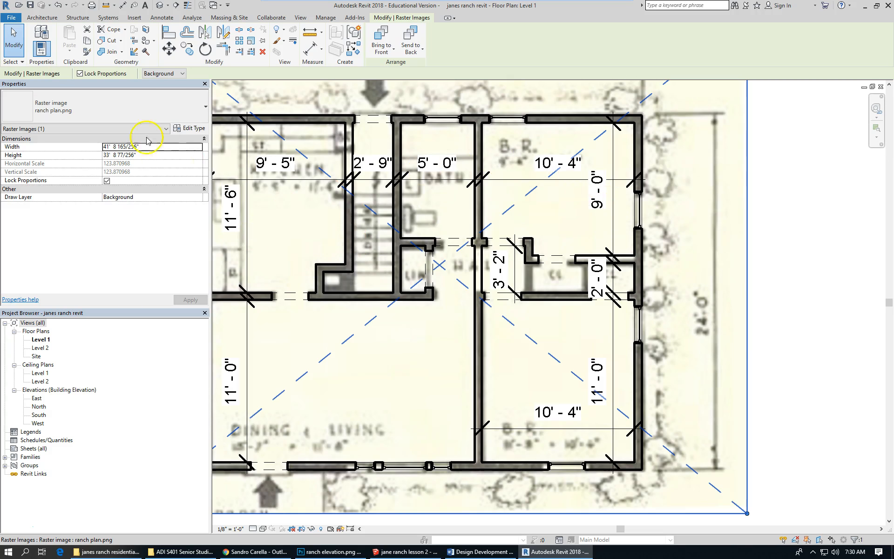
pyautogui.click(16, 60)
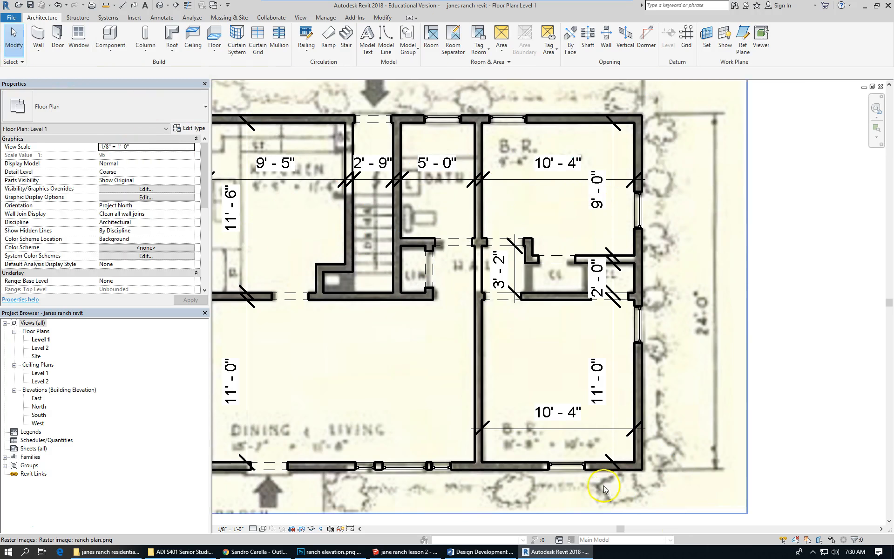
# - Change the window in the south bedroom's south wall to the Fixed 36" x 48" type
pyautogui.click(577, 467)
pyautogui.click(178, 293)
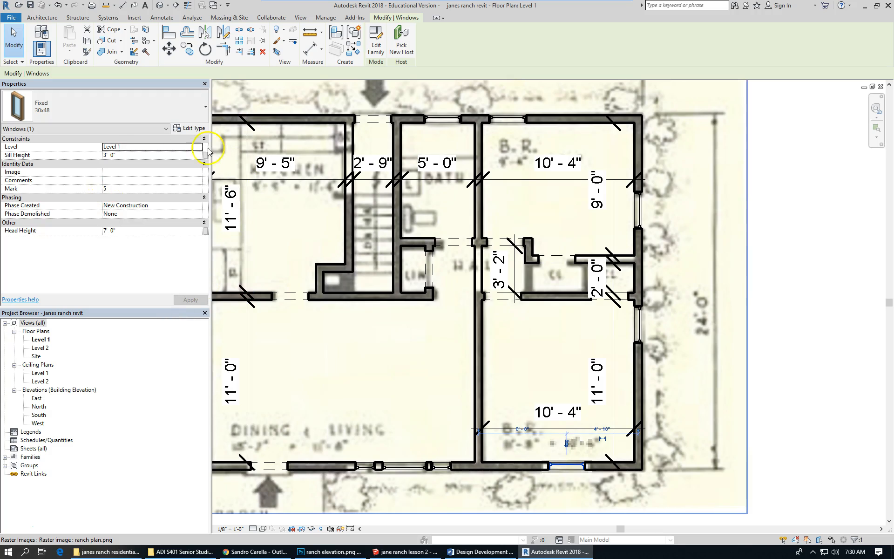
pyautogui.click(143, 103)
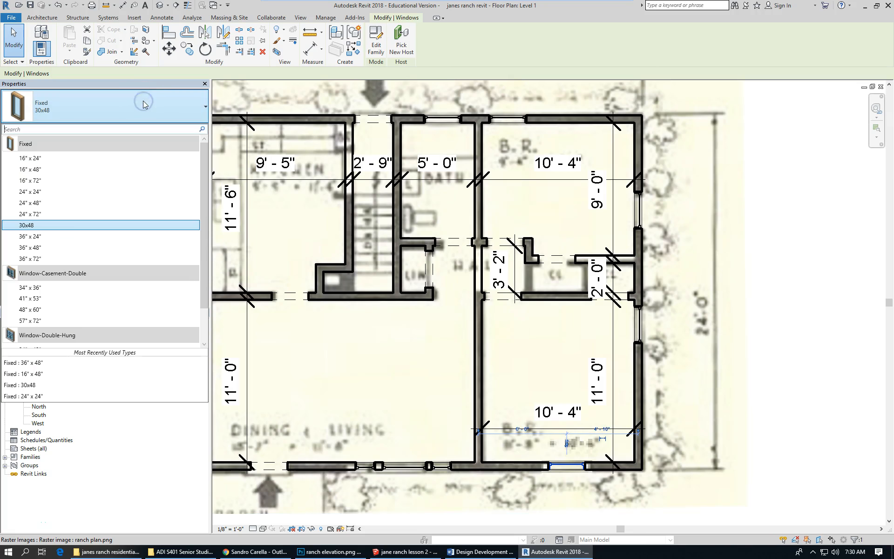
pyautogui.click(72, 247)
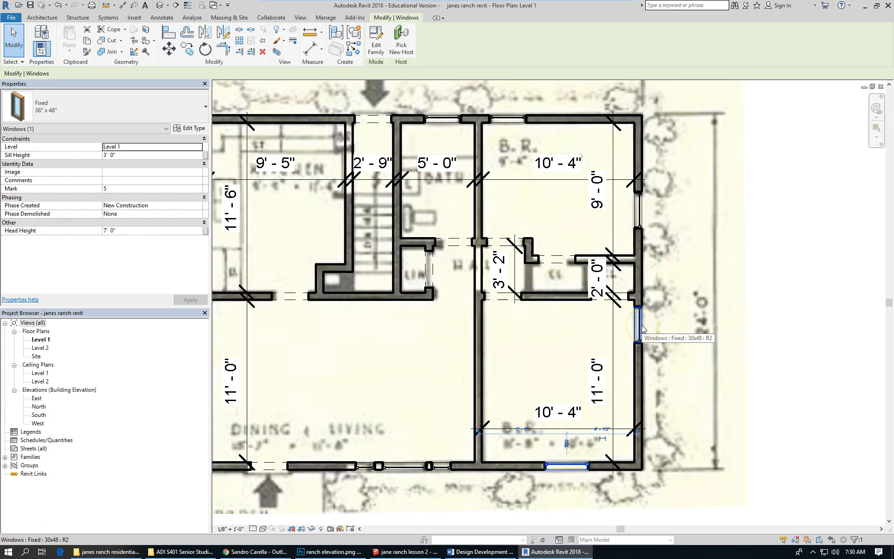
pyautogui.click(664, 236)
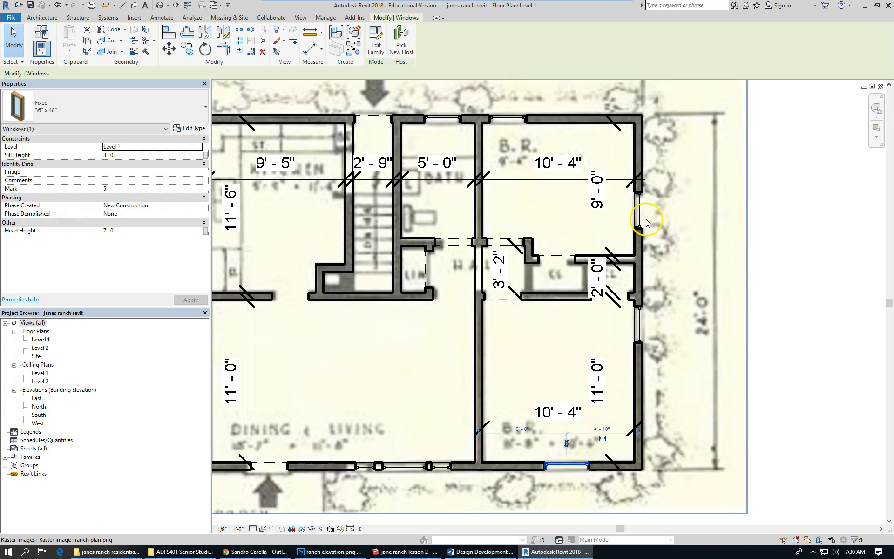
pyautogui.click(554, 278)
pyautogui.click(623, 292)
pyautogui.scroll(-2, 624, 293)
pyautogui.click(374, 305)
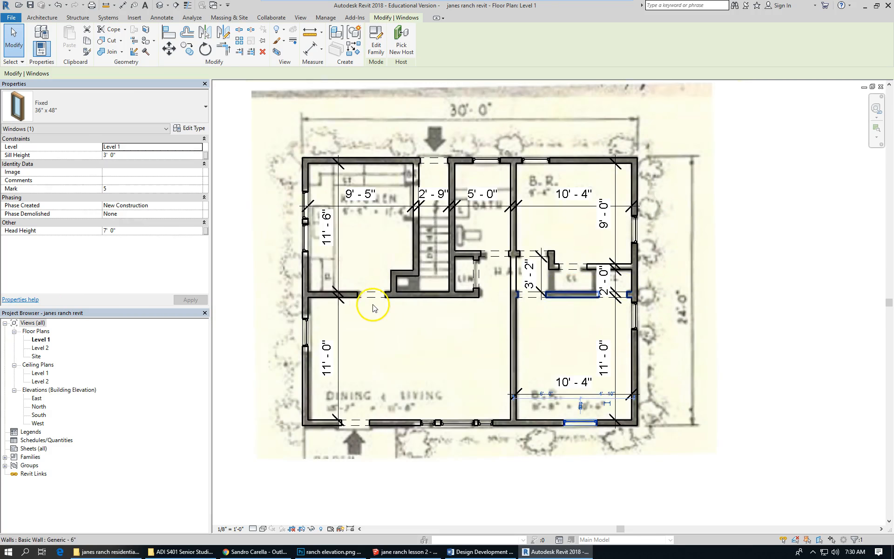
pyautogui.scroll(1, 378, 305)
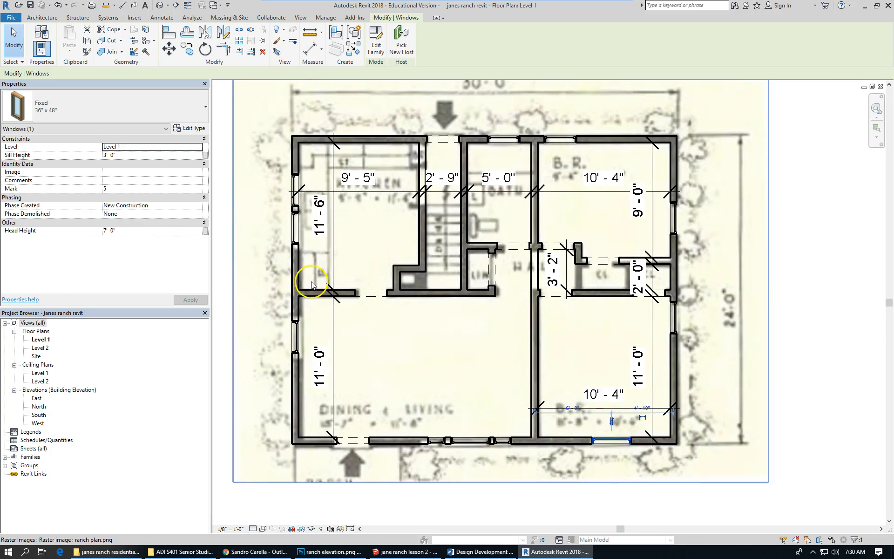
# - Change both windows in the kitchen's west wall to the Fixed 36" x 48" type
pyautogui.click(289, 228)
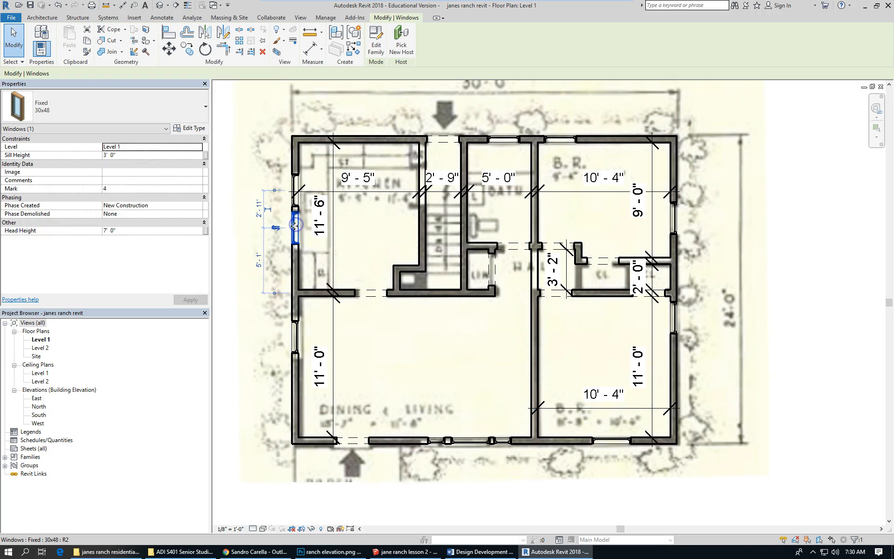
pyautogui.click(148, 119)
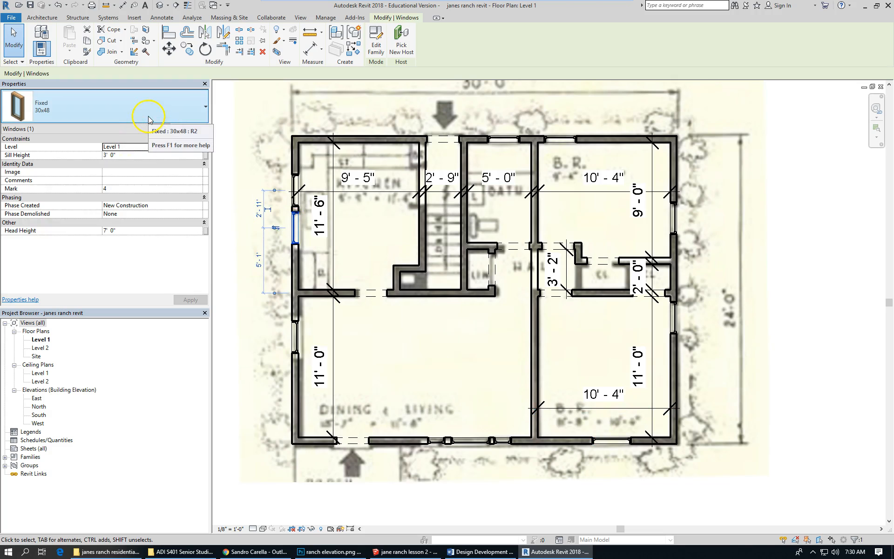
pyautogui.click(148, 110)
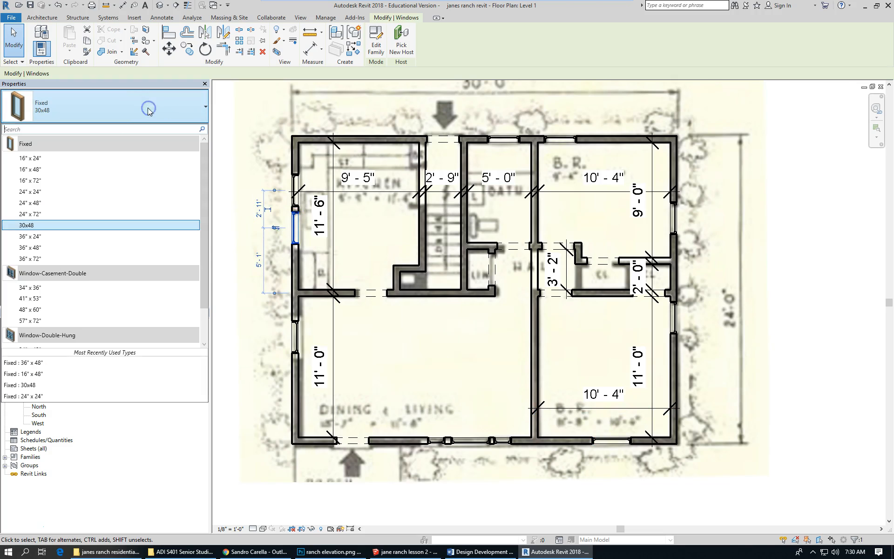
pyautogui.click(65, 247)
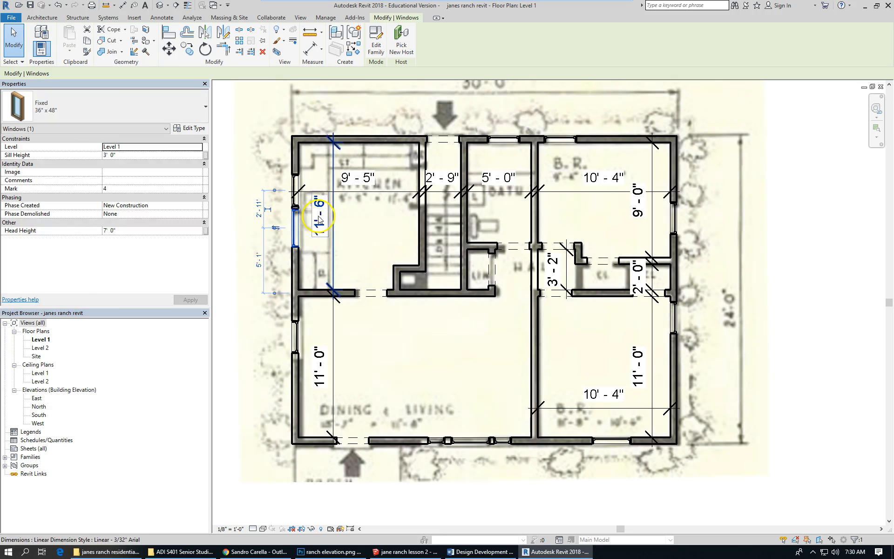
pyautogui.hotkey('ctrl', 'z')
pyautogui.click(137, 105)
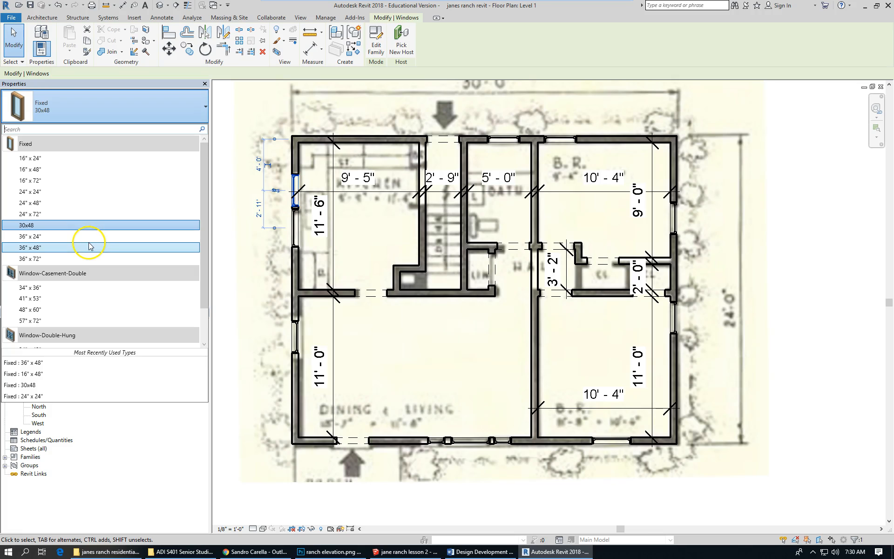
pyautogui.click(89, 247)
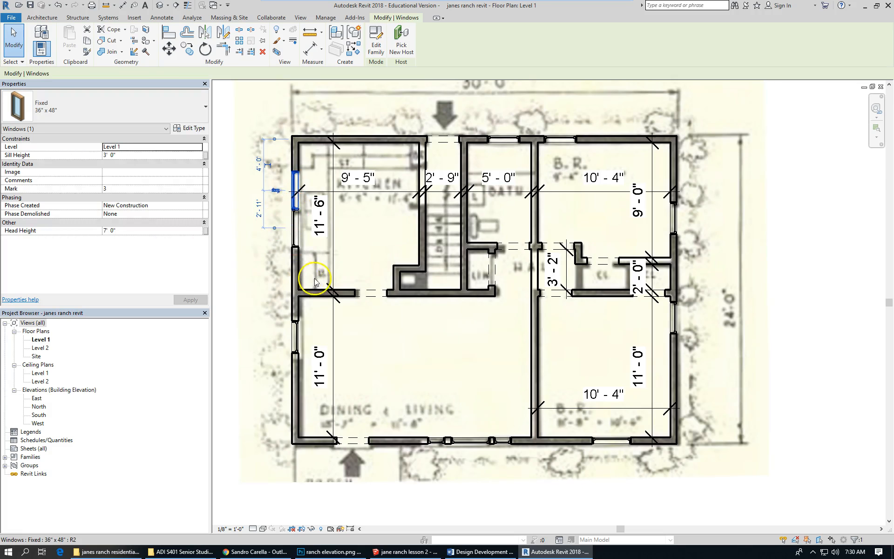
pyautogui.scroll(5, 321, 251)
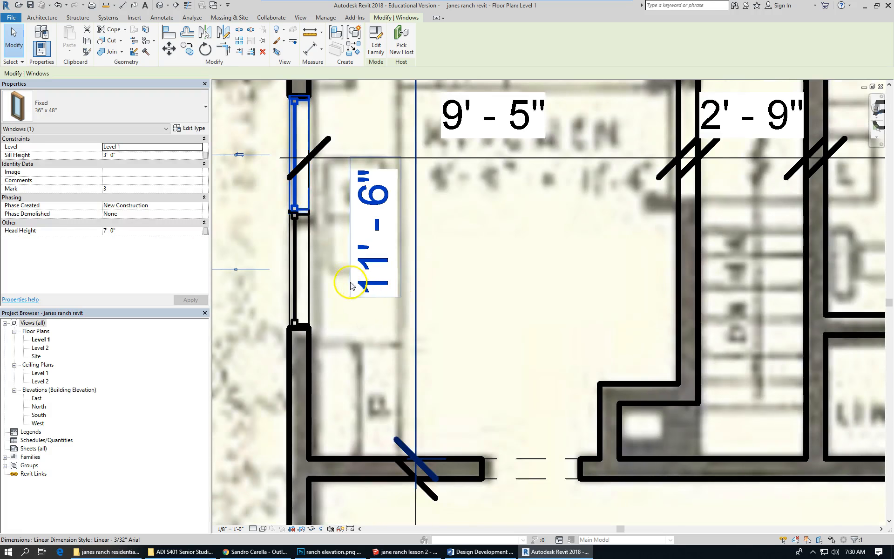
pyautogui.scroll(-6, 349, 248)
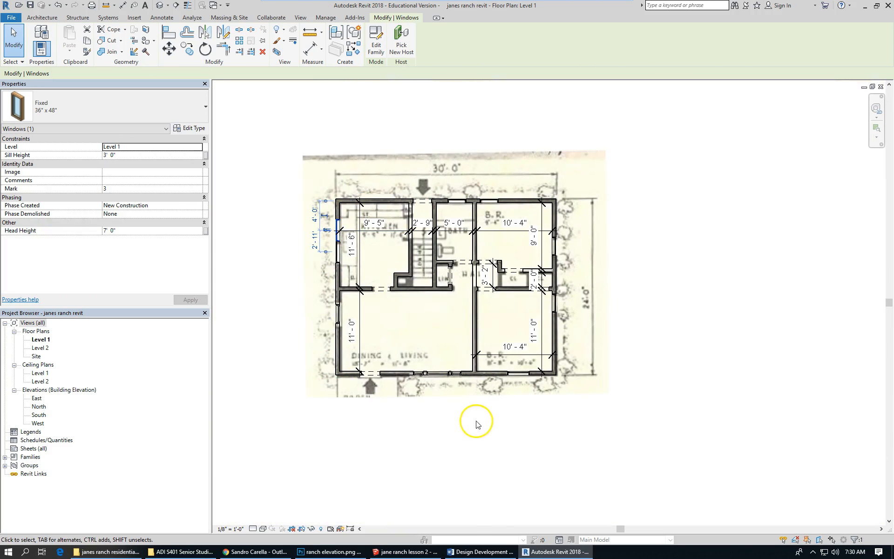
# - Add an aligned dimension inside the kitchen between the north wall's inner face and the near edge of the upper west window
pyautogui.scroll(4, 379, 244)
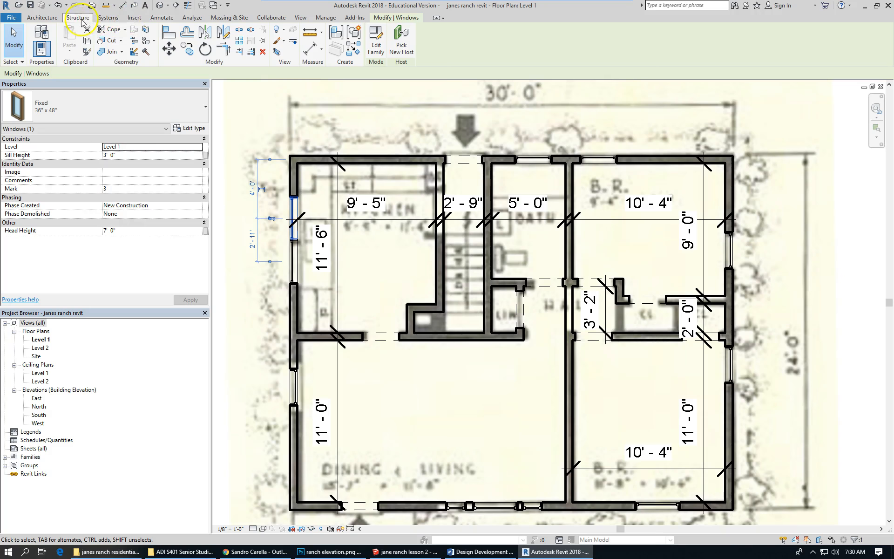
pyautogui.click(156, 20)
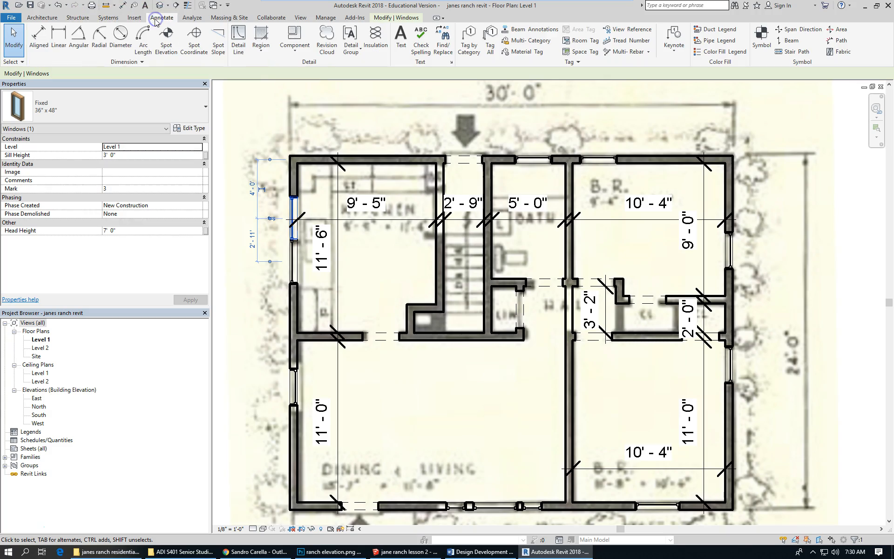
pyautogui.click(39, 37)
pyautogui.scroll(3, 301, 191)
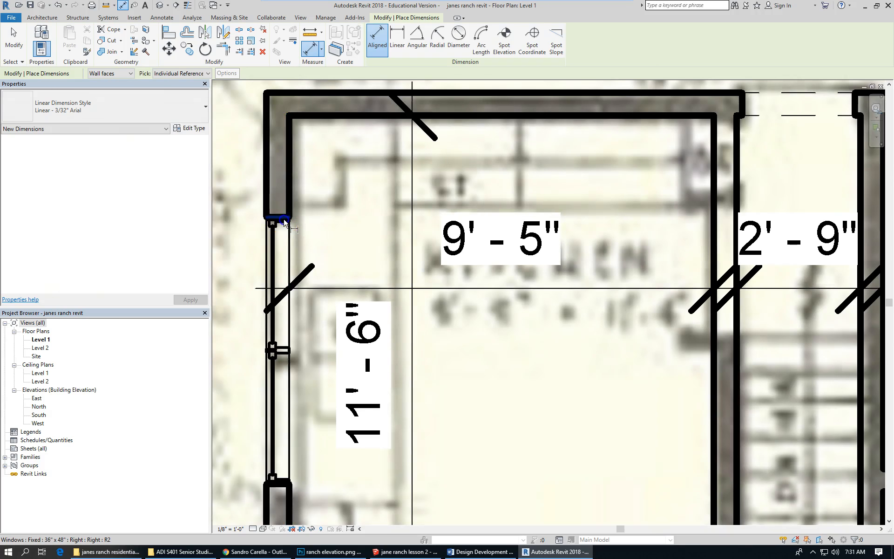
pyautogui.click(284, 219)
pyautogui.click(304, 116)
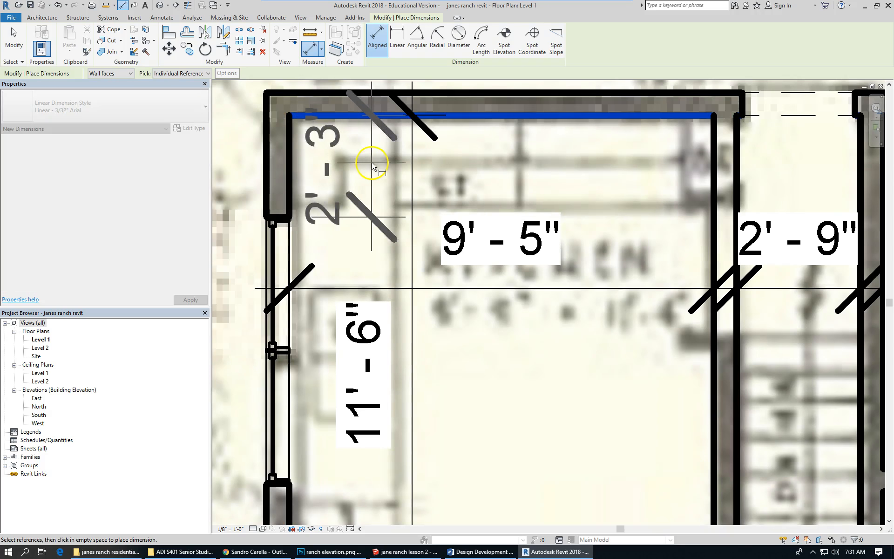
pyautogui.click(366, 165)
pyautogui.scroll(-1, 338, 144)
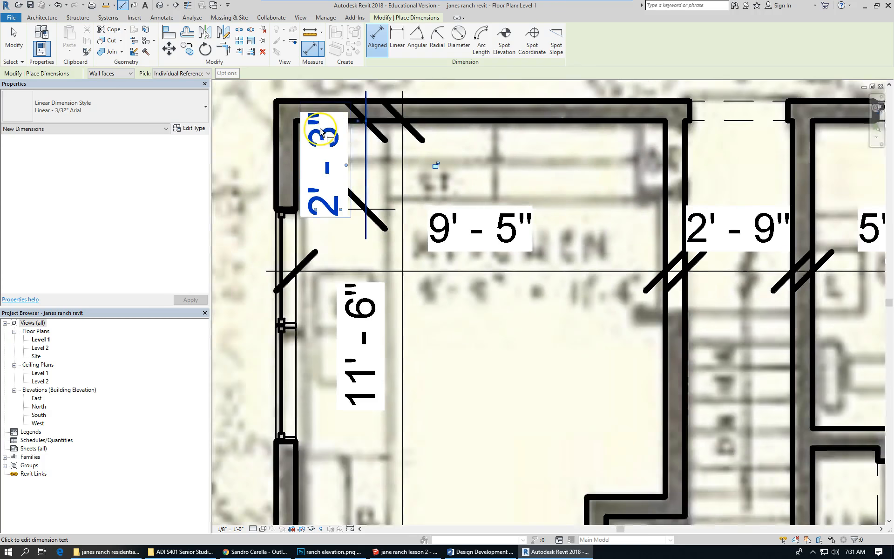
# - Dimension from the south wall's inner face to the living room's west window, placing the dimension outside the west wall
pyautogui.scroll(-4, 321, 132)
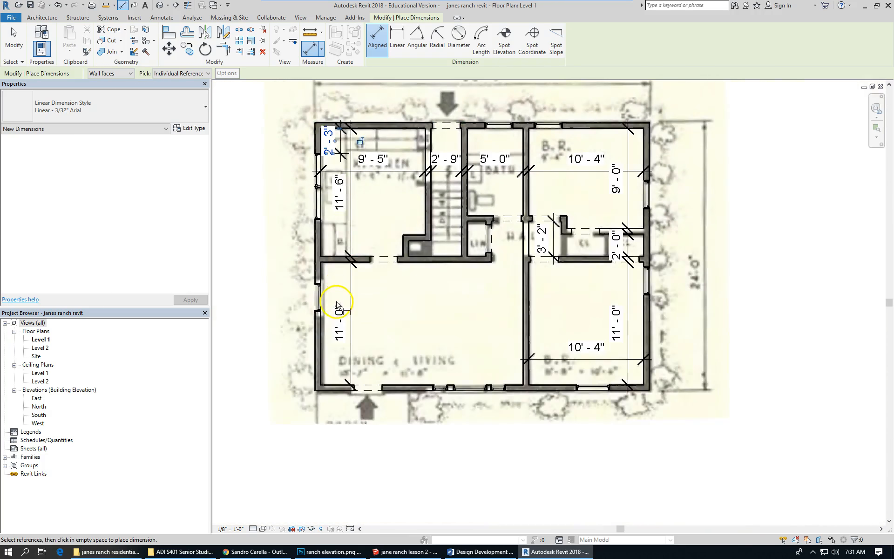
pyautogui.scroll(2, 331, 296)
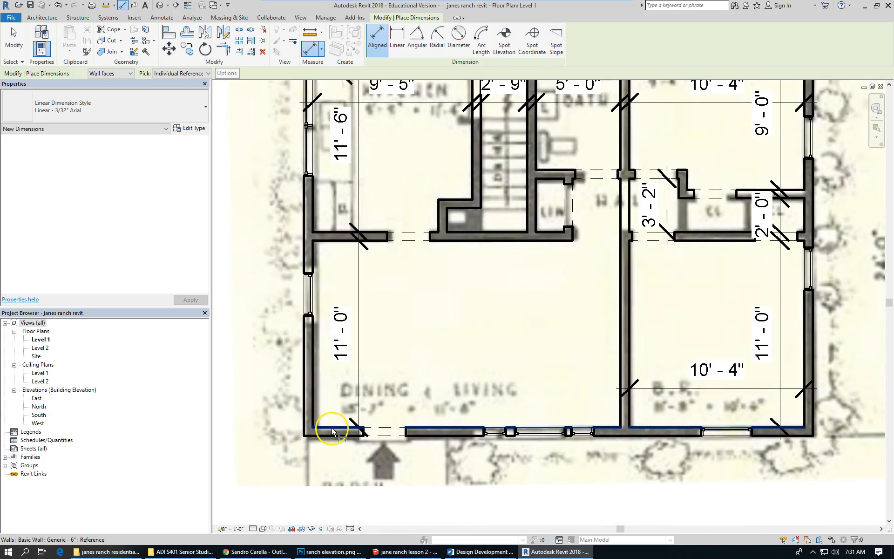
pyautogui.click(309, 319)
pyautogui.click(308, 318)
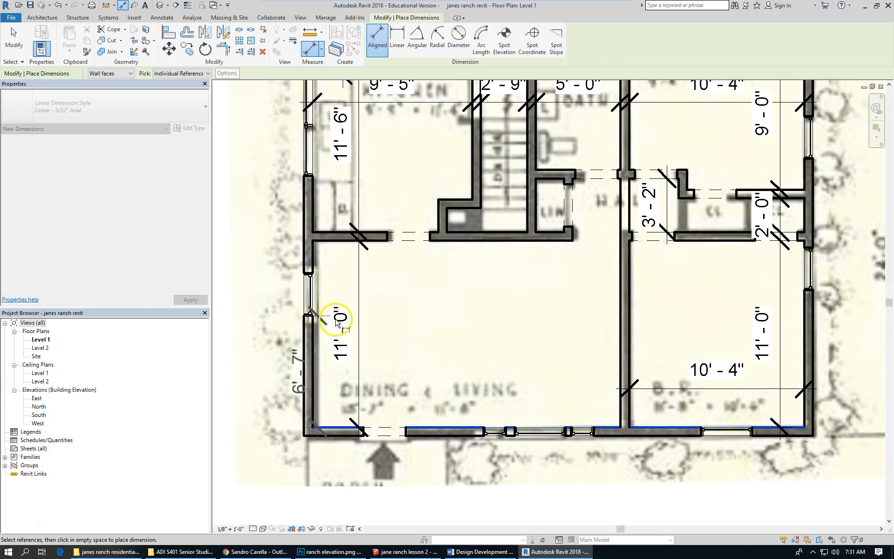
pyautogui.click(270, 332)
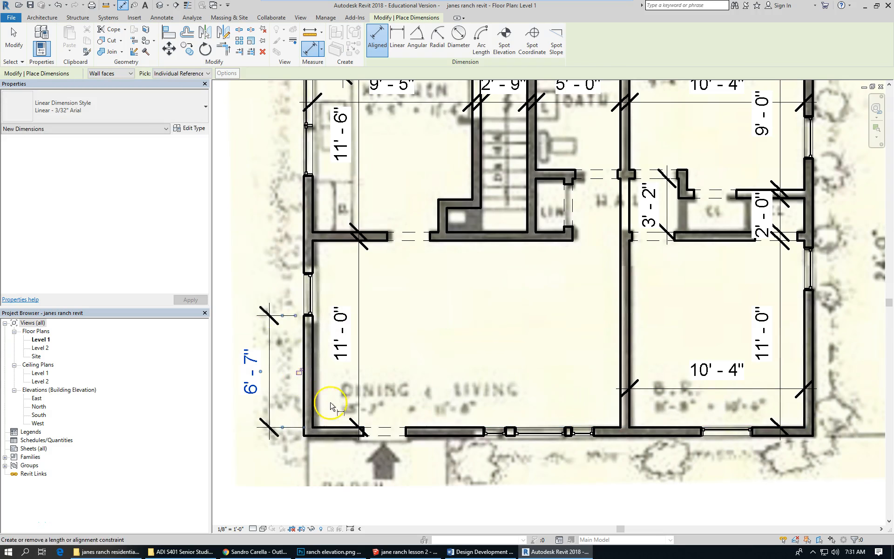
# - Dimension from the north wall's outer face to the upper kitchen window, placing the dimension outside the west wall
pyautogui.scroll(-2, 321, 391)
pyautogui.click(335, 185)
pyautogui.scroll(2, 335, 185)
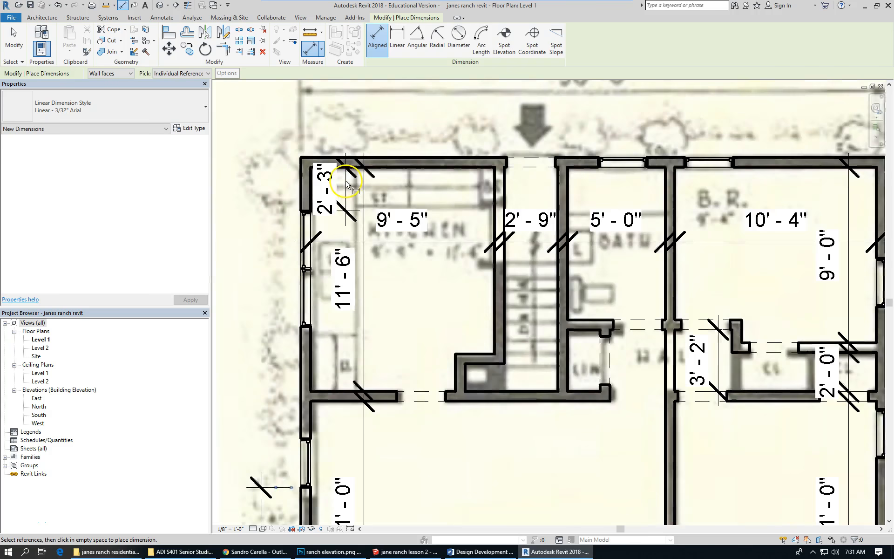
pyautogui.click(320, 158)
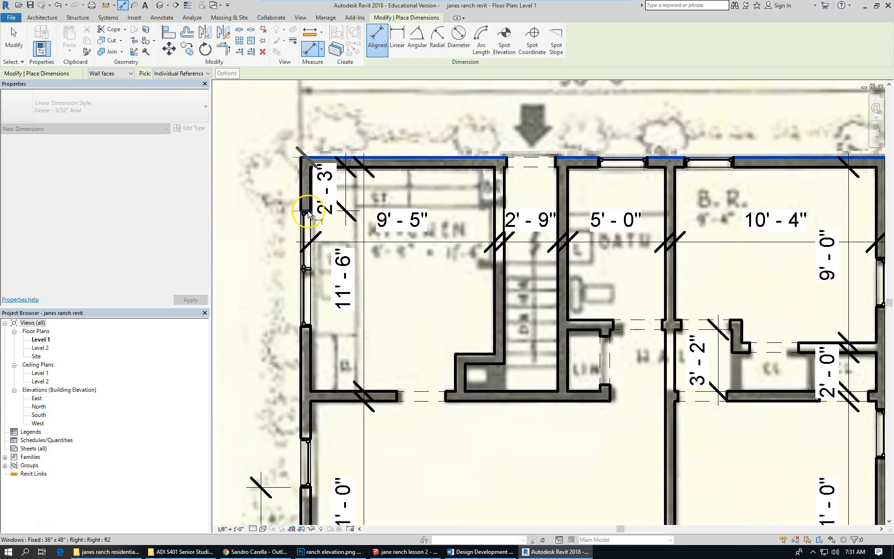
pyautogui.click(274, 193)
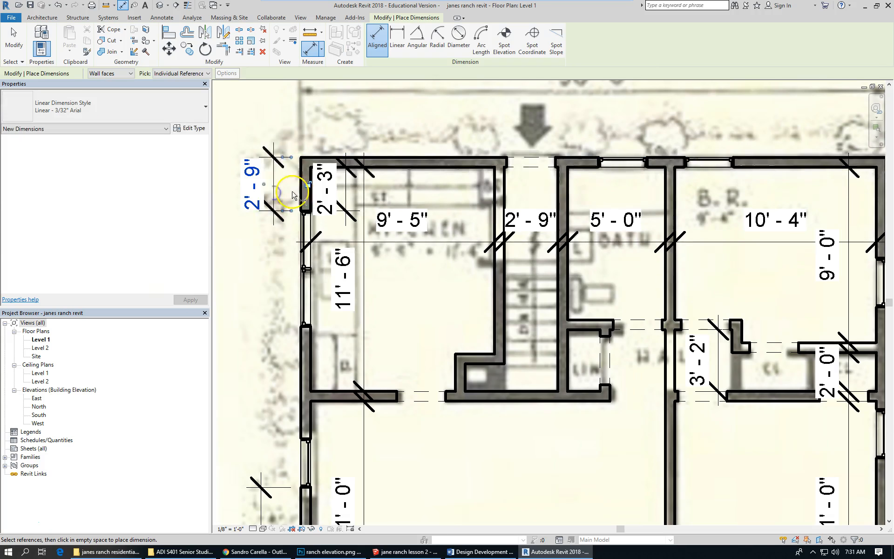
# - Dimension from the east wall's outer face to the near edge of the bedroom's north window, placing it above the house
pyautogui.scroll(-2, 255, 120)
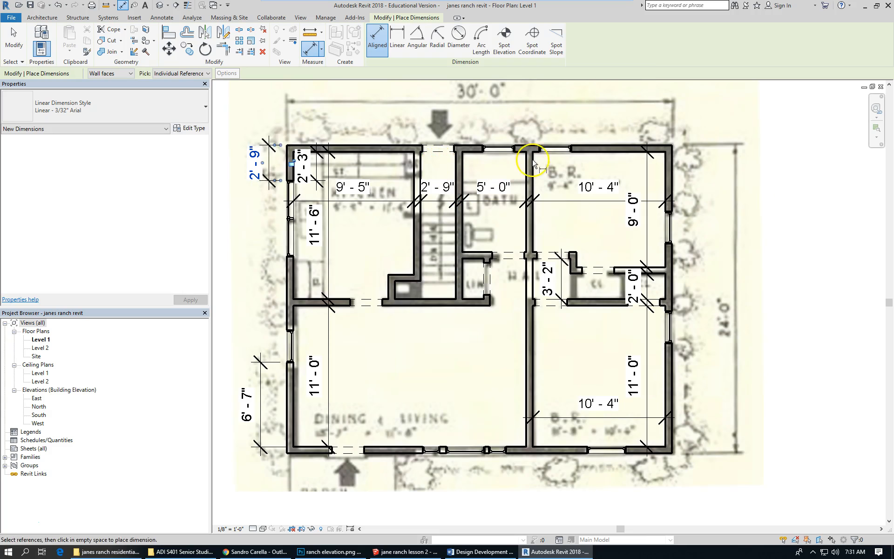
pyautogui.click(674, 158)
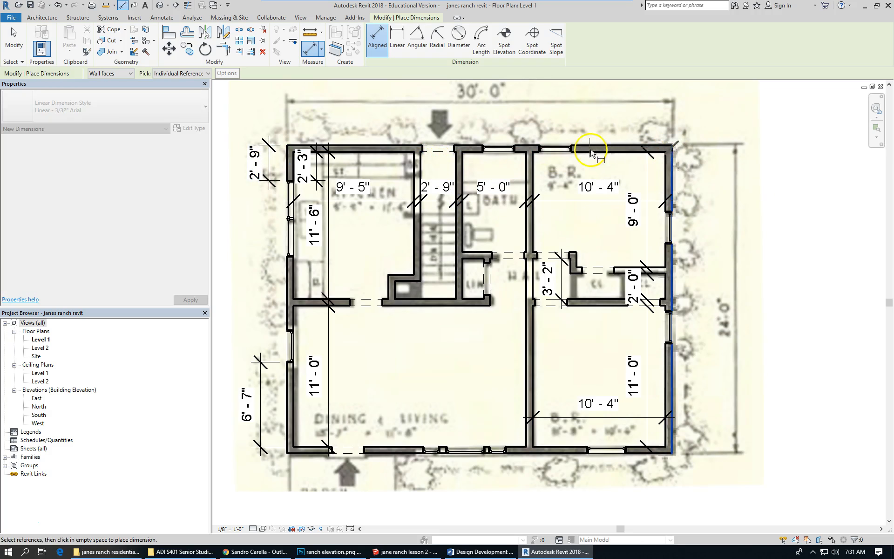
pyautogui.click(572, 148)
pyautogui.click(616, 126)
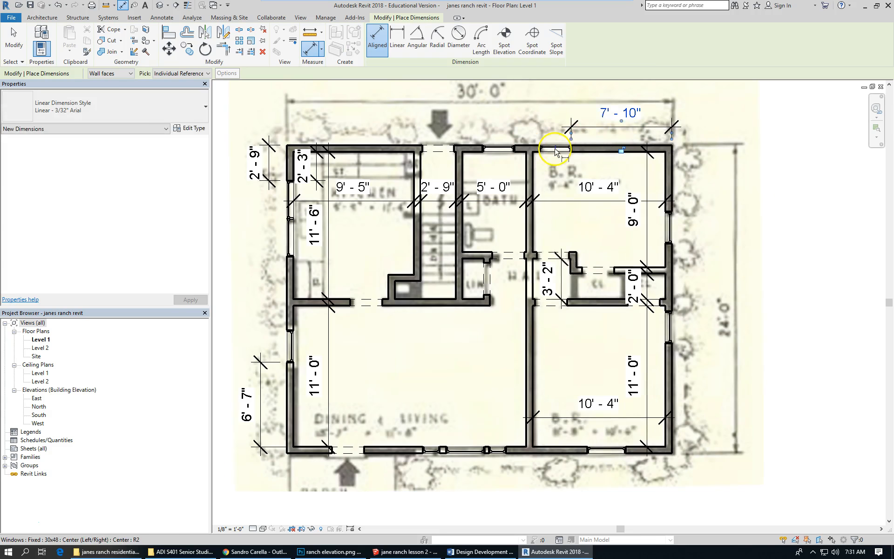
# - Dimension from the west wall's outer face to the near edge of the north door opening, placing it above the house
pyautogui.scroll(1, 550, 155)
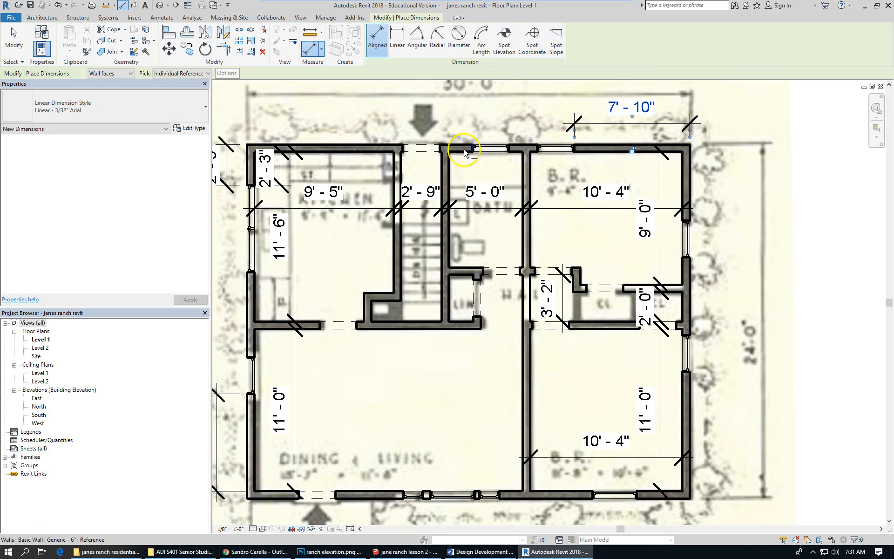
pyautogui.click(246, 149)
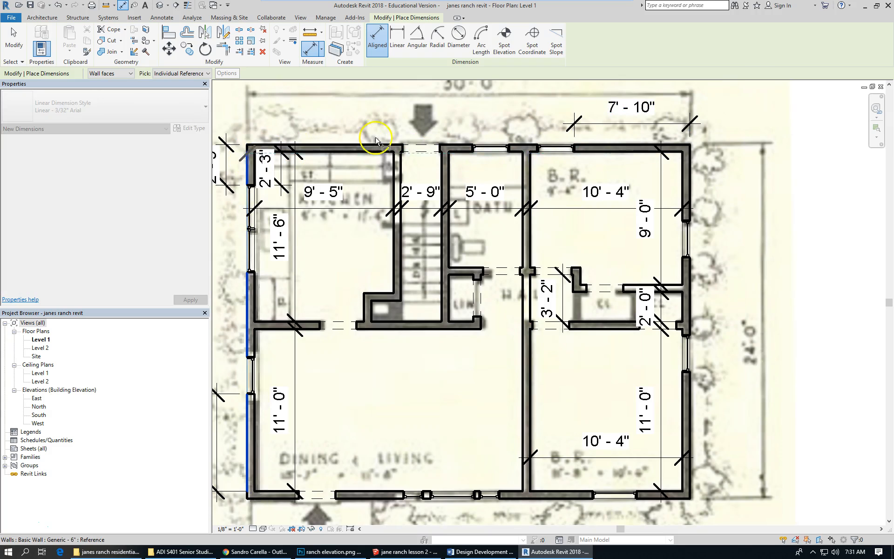
pyautogui.click(403, 148)
pyautogui.click(365, 110)
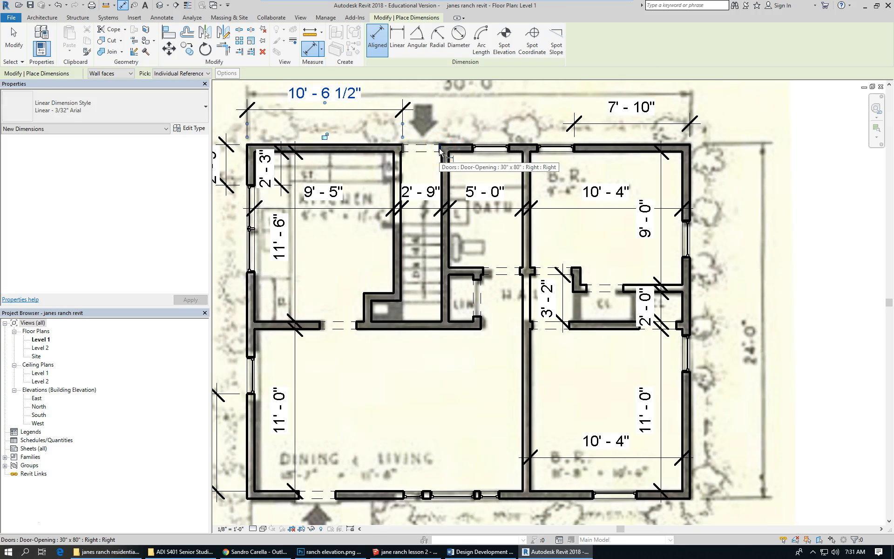
# - Dimension the gaps from the north door opening to the bath window and from the bath window to the bedroom window
pyautogui.click(440, 150)
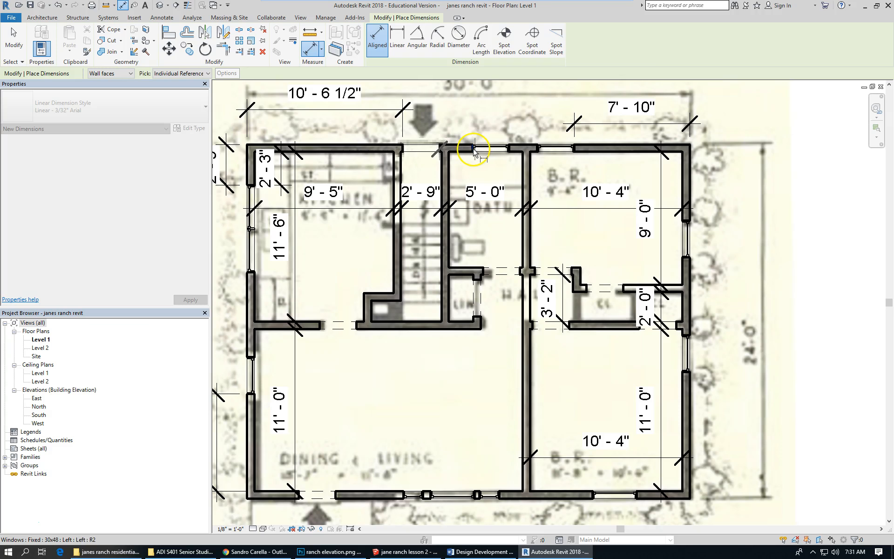
pyautogui.click(472, 149)
pyautogui.click(462, 107)
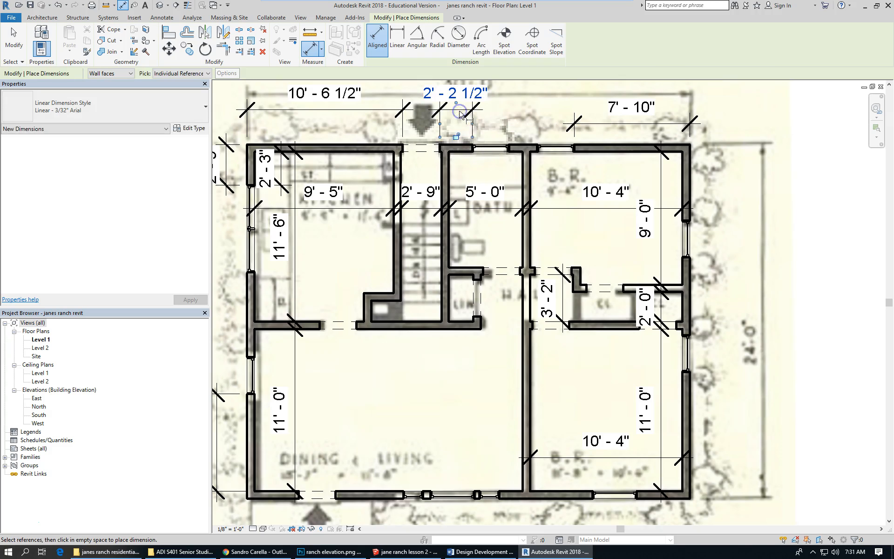
pyautogui.click(509, 148)
pyautogui.click(537, 148)
pyautogui.click(525, 114)
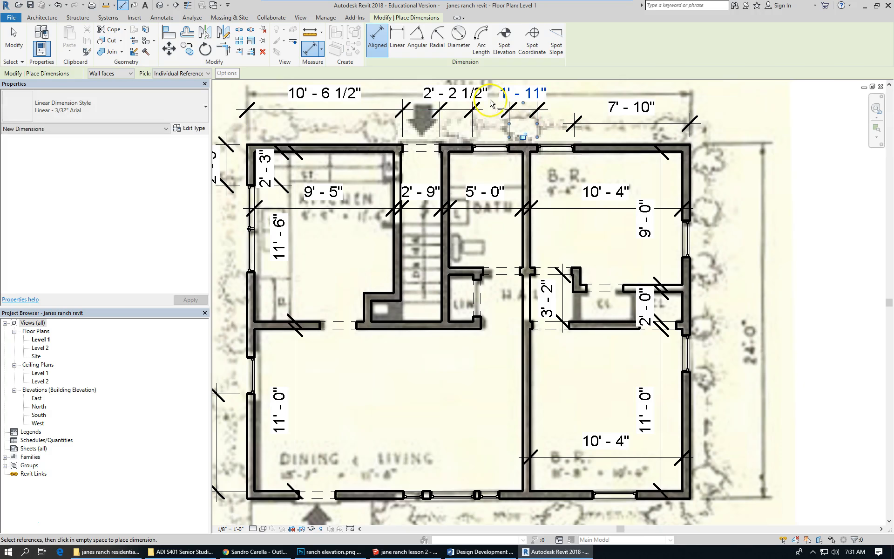
# - Dimension from the north wall's outer face to the north bedroom's east window, placing the dimension outside the east wall
pyautogui.scroll(-1, 663, 142)
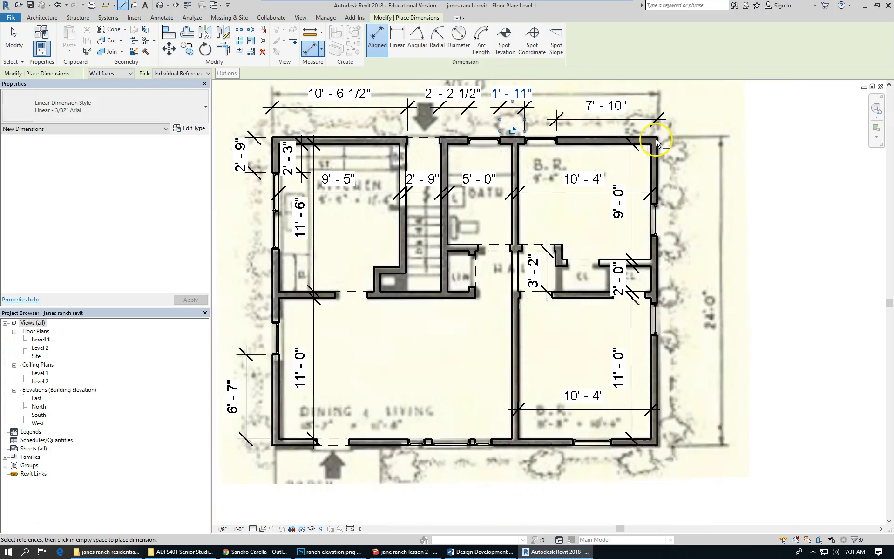
pyautogui.scroll(-1, 660, 139)
pyautogui.scroll(2, 597, 130)
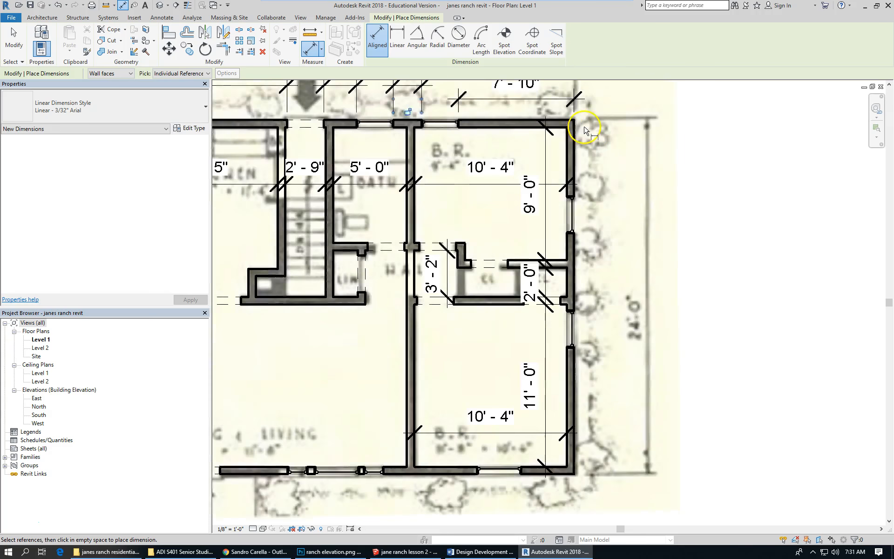
pyautogui.click(566, 122)
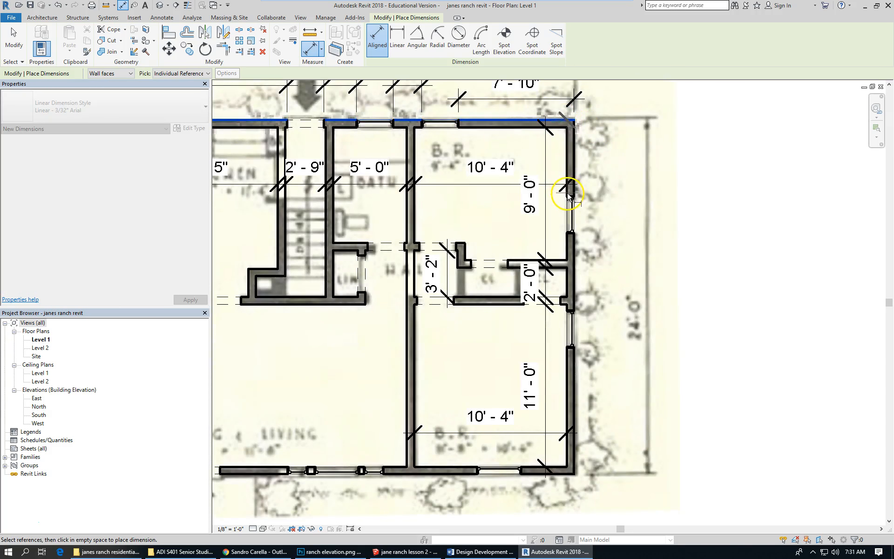
pyautogui.click(591, 191)
pyautogui.click(608, 186)
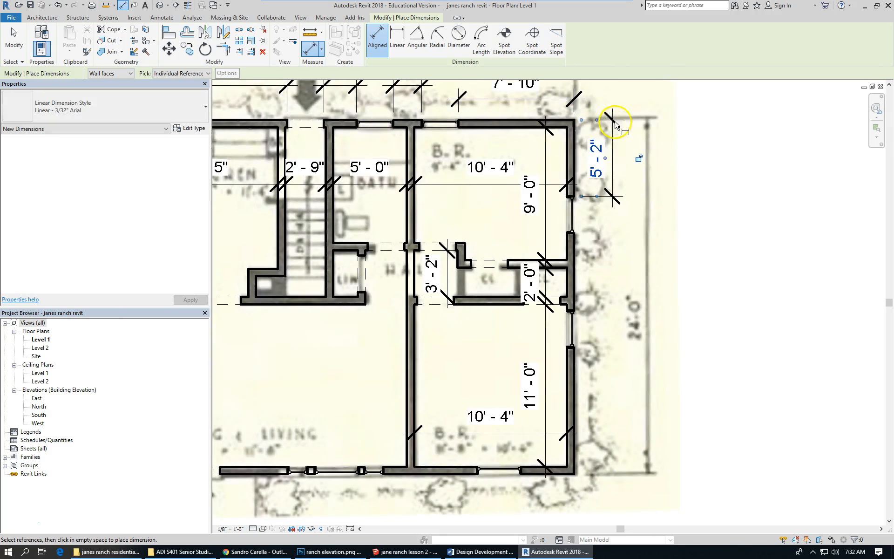
# - Dimension the wall length between the two east bedroom windows, placing the dimension outside the east wall
pyautogui.scroll(-1, 588, 234)
pyautogui.scroll(-1, 588, 234)
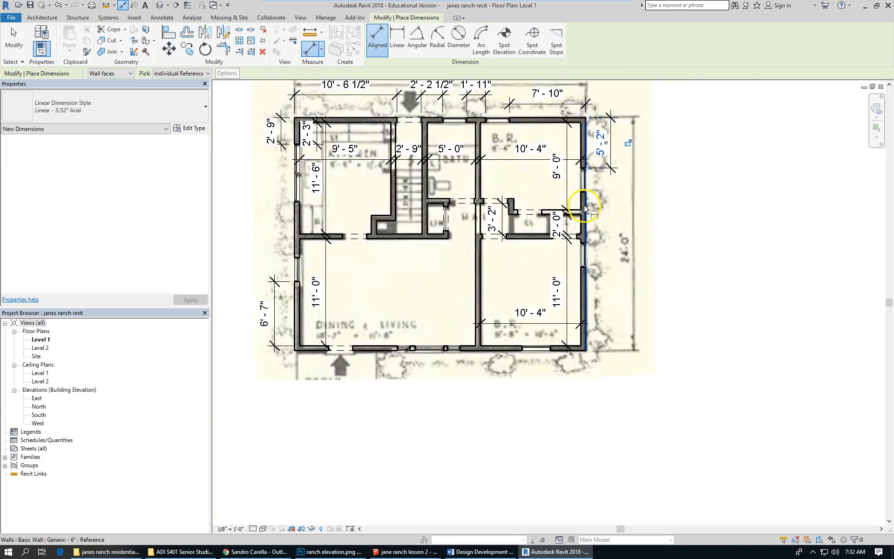
pyautogui.scroll(1, 584, 200)
pyautogui.scroll(1, 583, 192)
pyautogui.scroll(1, 583, 186)
pyautogui.click(583, 182)
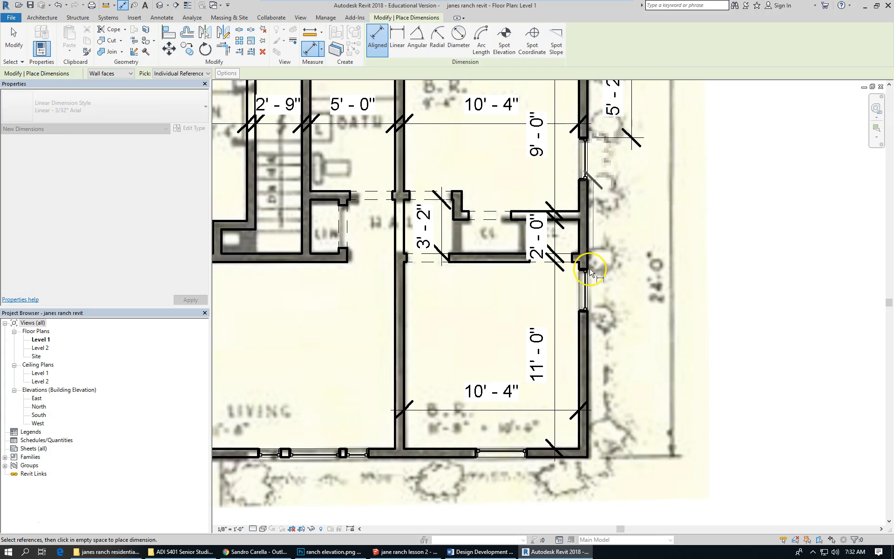
pyautogui.click(583, 270)
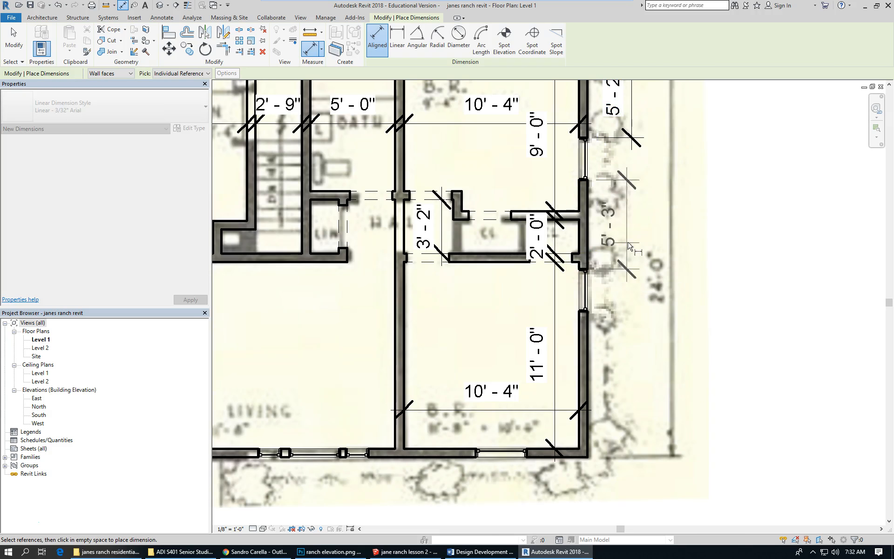
pyautogui.click(630, 239)
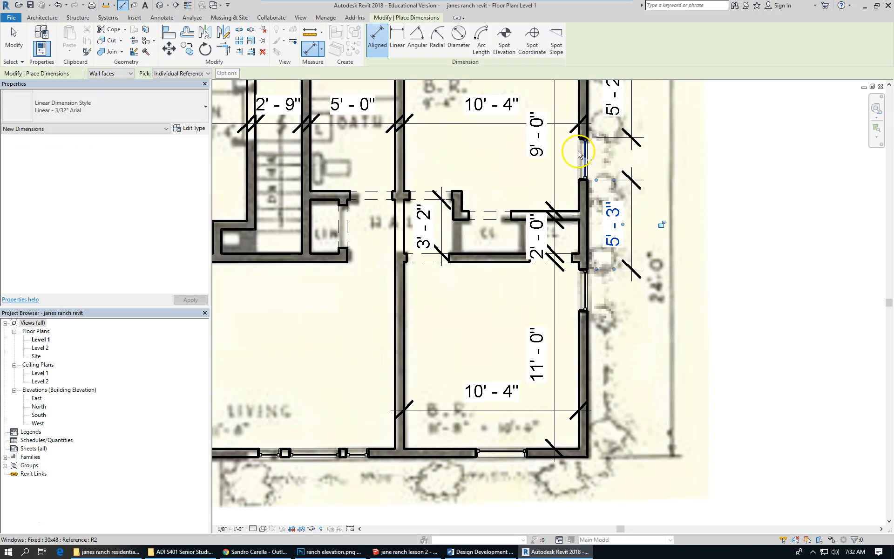
# - Dimension from the south wall's outer face to the near edge of the south bedroom's east window, placing it outside the east wall
pyautogui.scroll(-1, 585, 410)
pyautogui.scroll(-2, 584, 445)
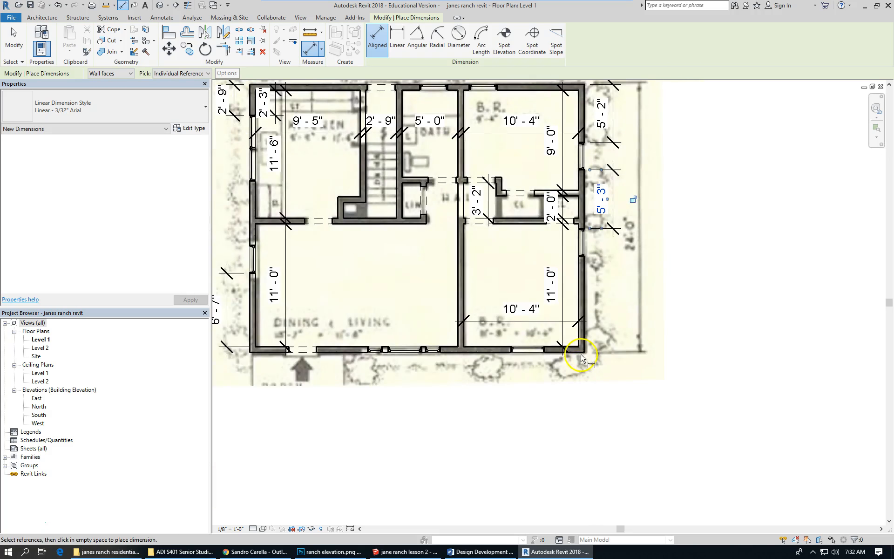
pyautogui.click(579, 350)
pyautogui.click(582, 255)
pyautogui.click(615, 262)
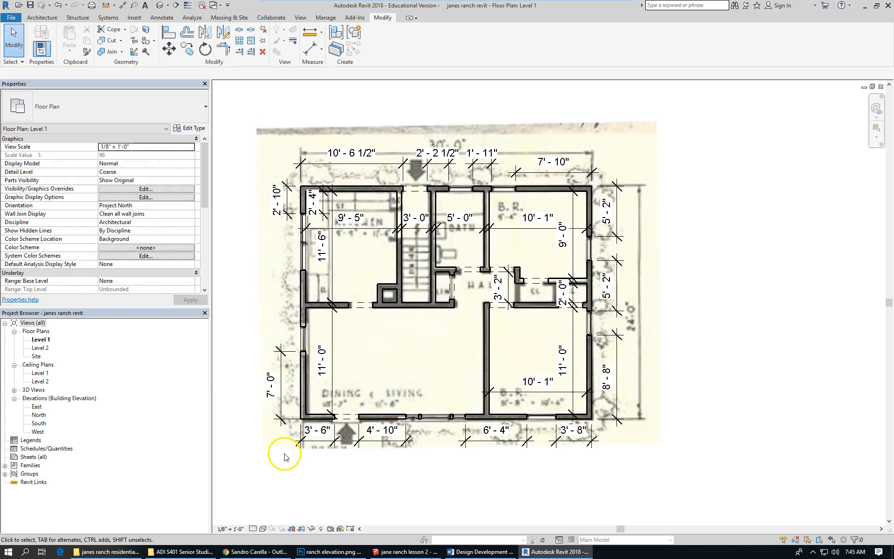
pyautogui.scroll(1, 425, 425)
pyautogui.scroll(1, 431, 422)
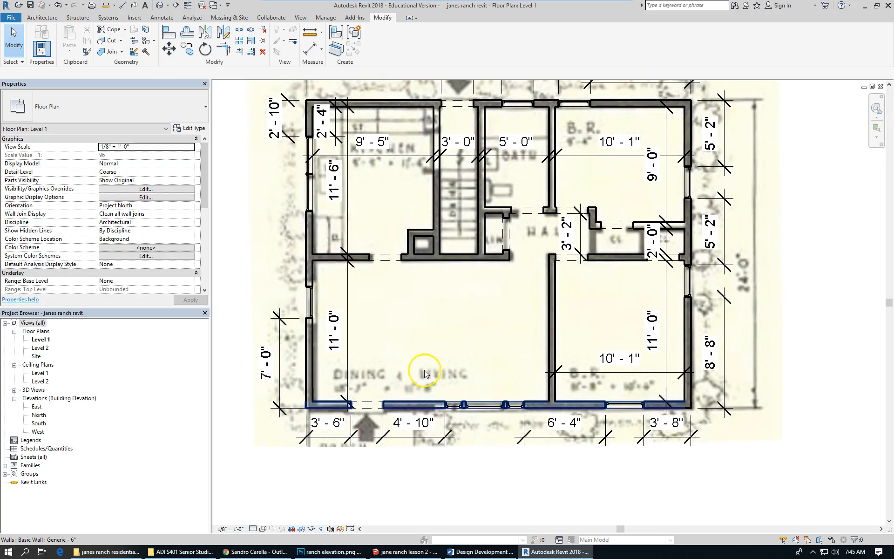
pyautogui.scroll(-2, 425, 372)
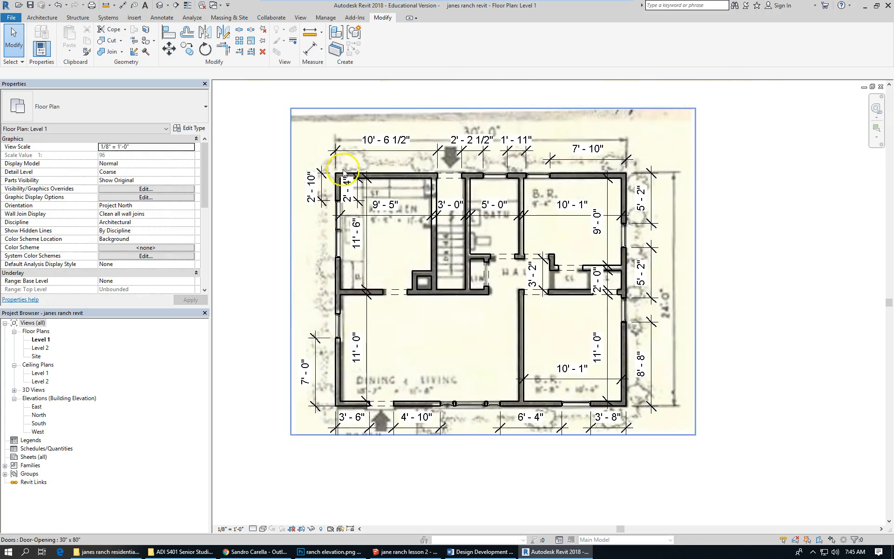
pyautogui.click(483, 279)
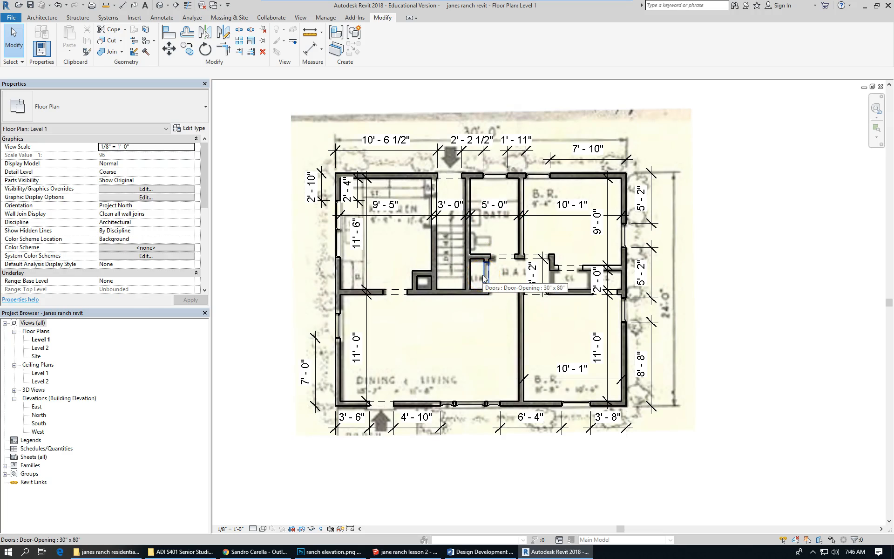
pyautogui.click(515, 283)
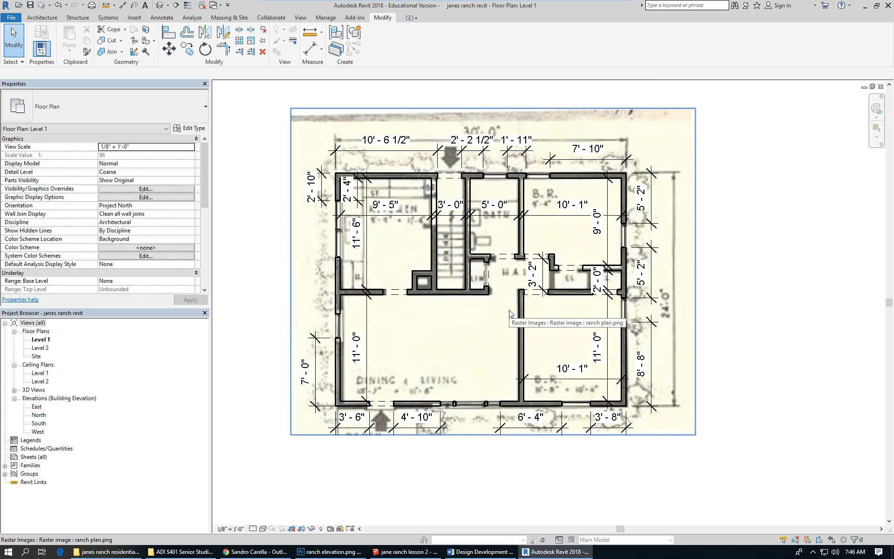
pyautogui.click(300, 295)
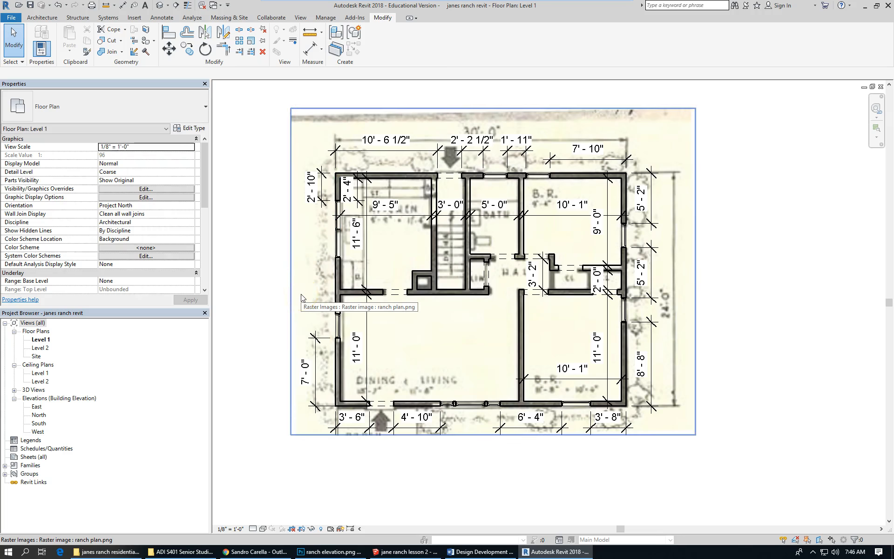
pyautogui.click(341, 282)
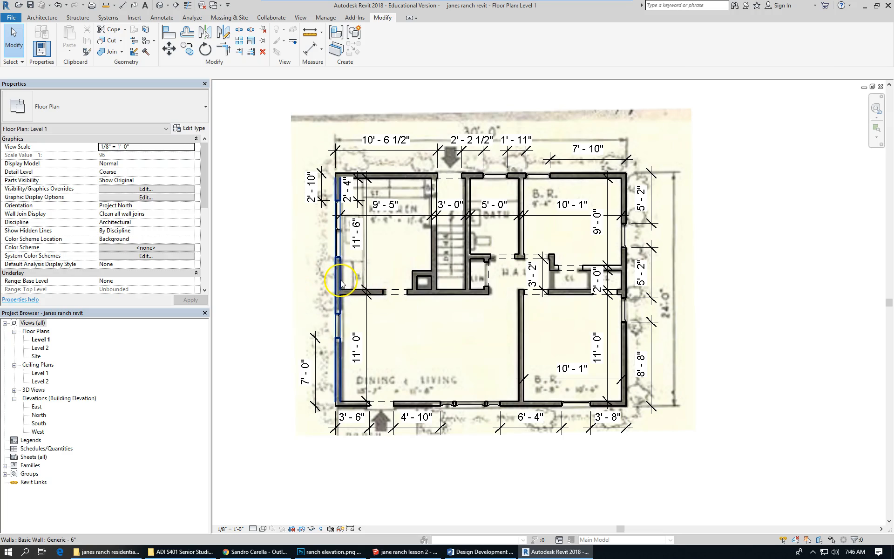
# - Set the floor plan's visual style to Hidden Line
pyautogui.click(264, 529)
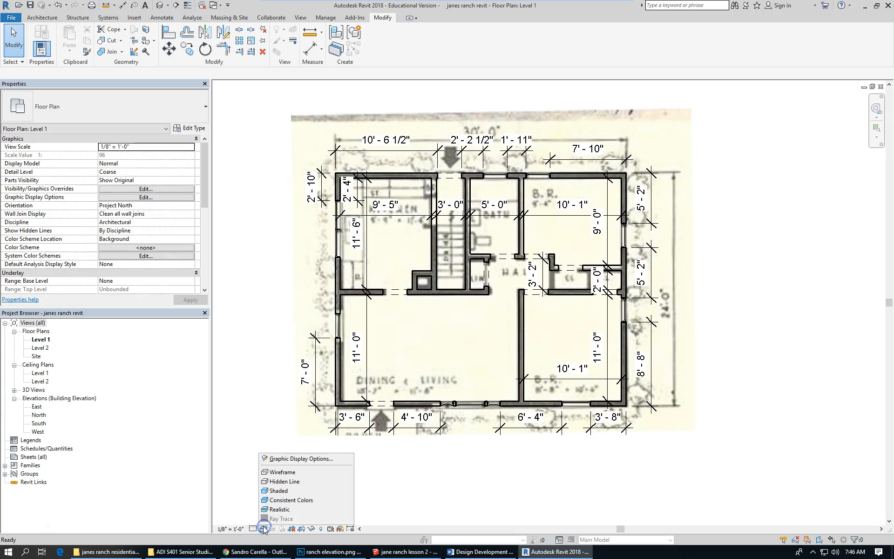
pyautogui.click(289, 481)
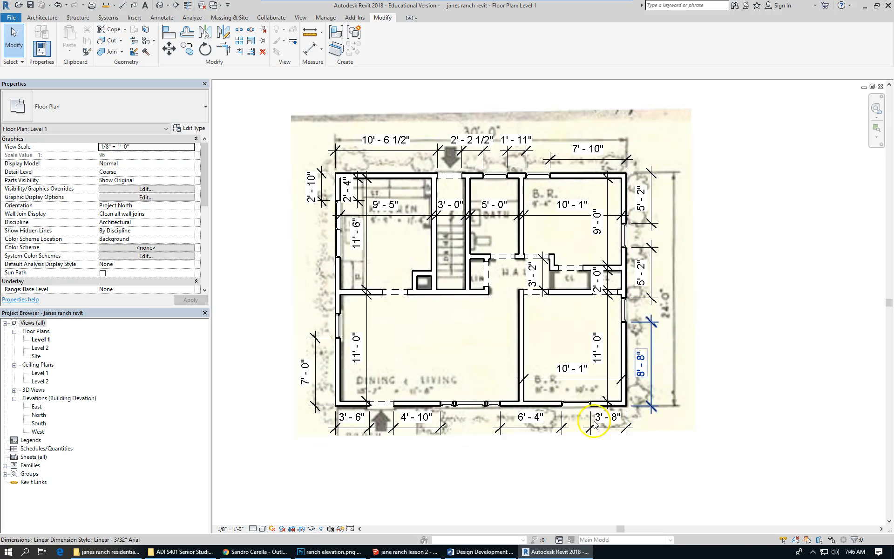
pyautogui.scroll(3, 378, 432)
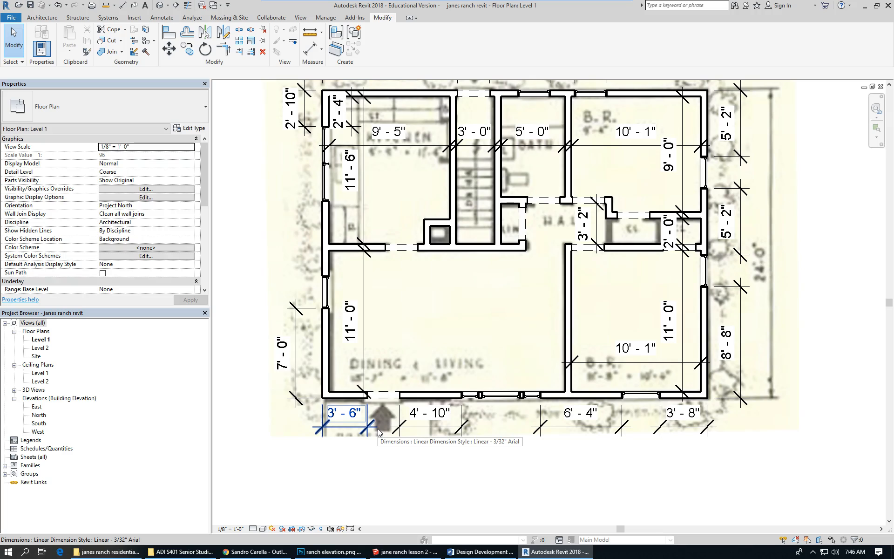
pyautogui.click(358, 395)
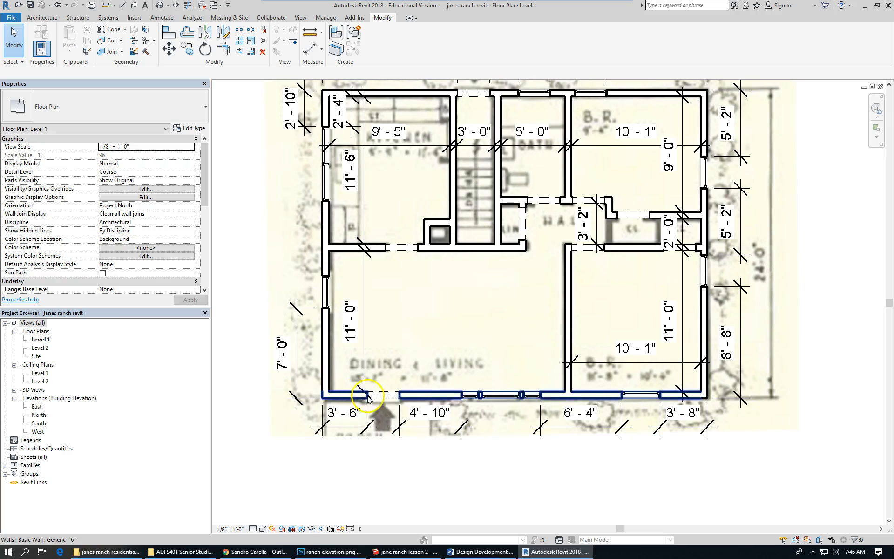
pyautogui.scroll(-2, 365, 396)
pyautogui.click(616, 413)
pyautogui.press('Escape')
# - Add an aligned dimension for the house's overall width between the west and east walls' outer faces, placing it below the opening dimensions
pyautogui.click(158, 18)
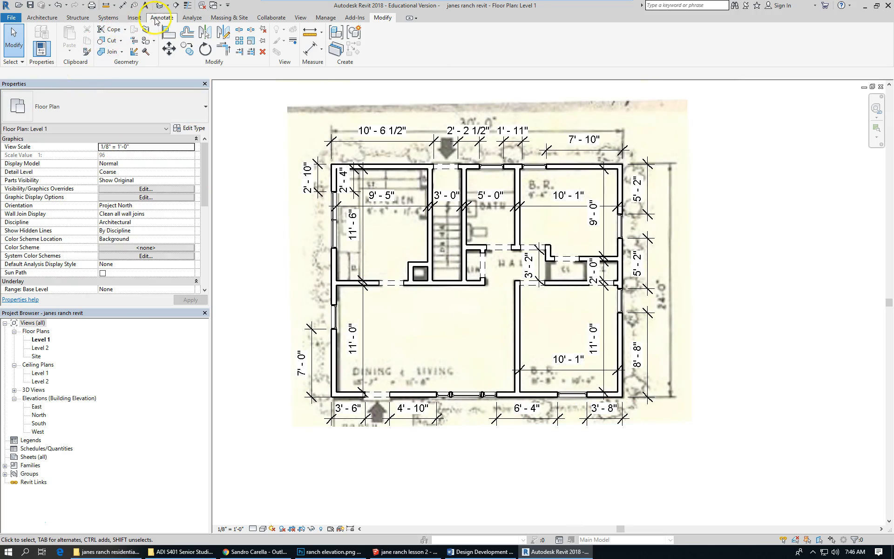
pyautogui.click(14, 38)
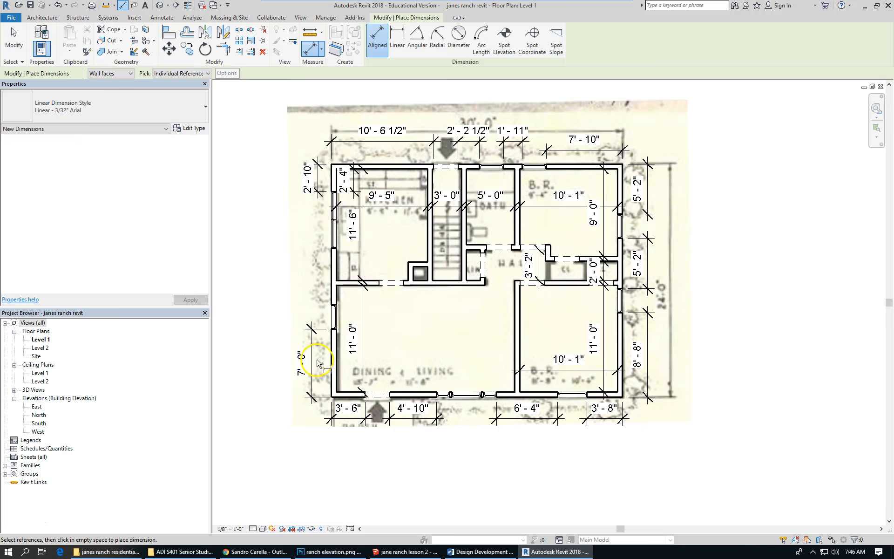
pyautogui.click(332, 363)
pyautogui.click(625, 364)
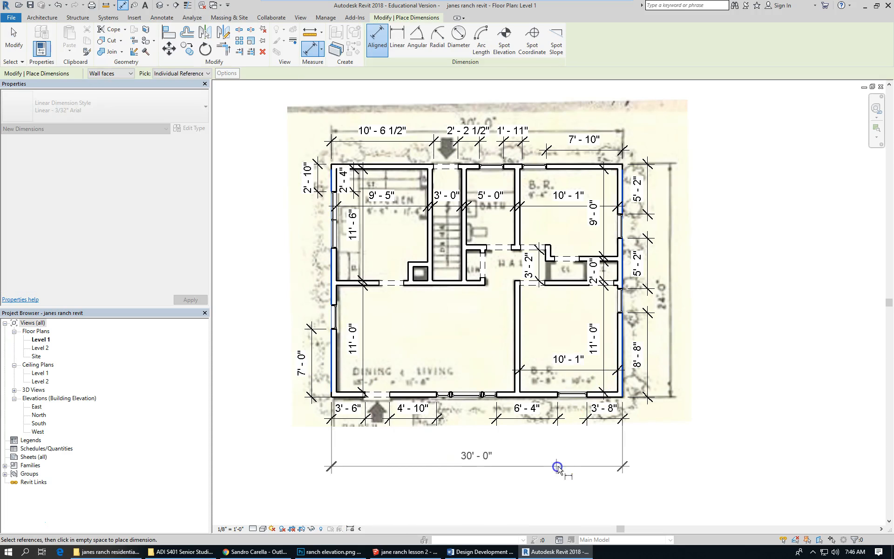
pyautogui.click(557, 467)
# - Dimension the house's overall depth between the north and south walls' outer faces, placing it outside the east window dimensions
pyautogui.click(584, 168)
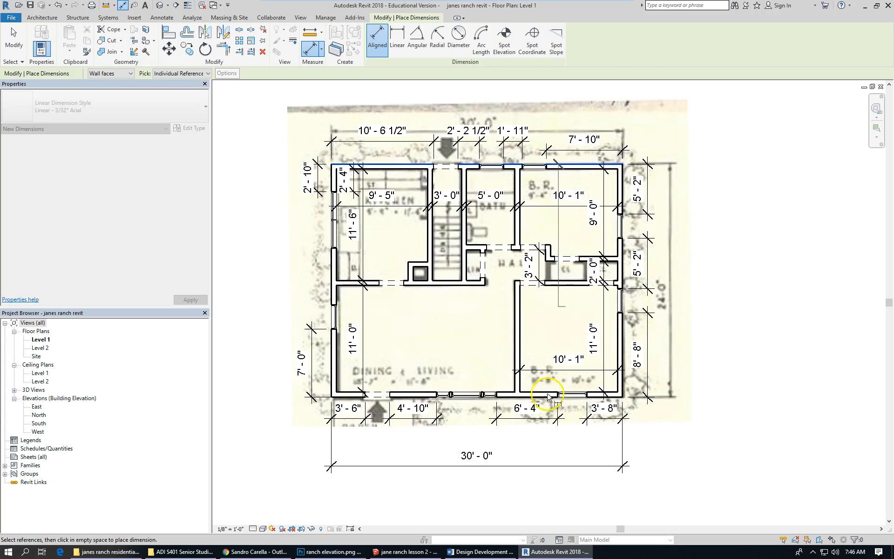
pyautogui.click(540, 400)
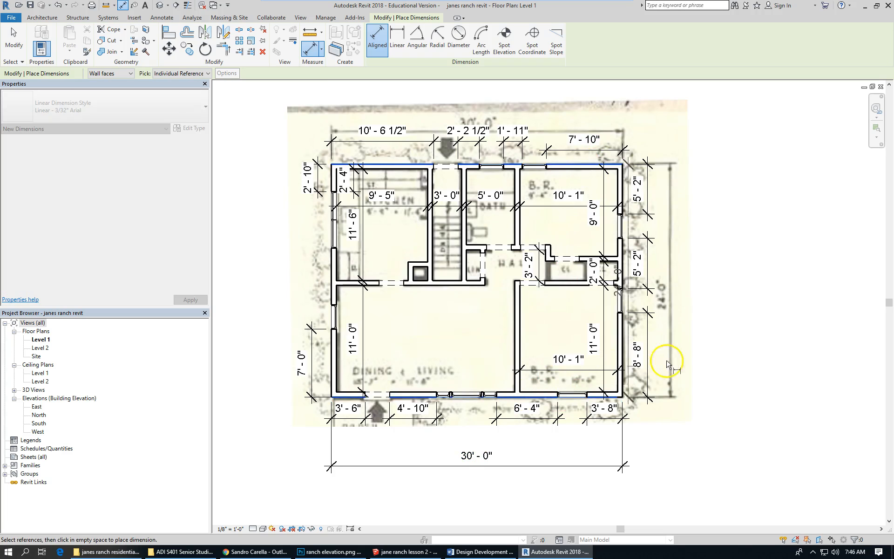
pyautogui.click(693, 359)
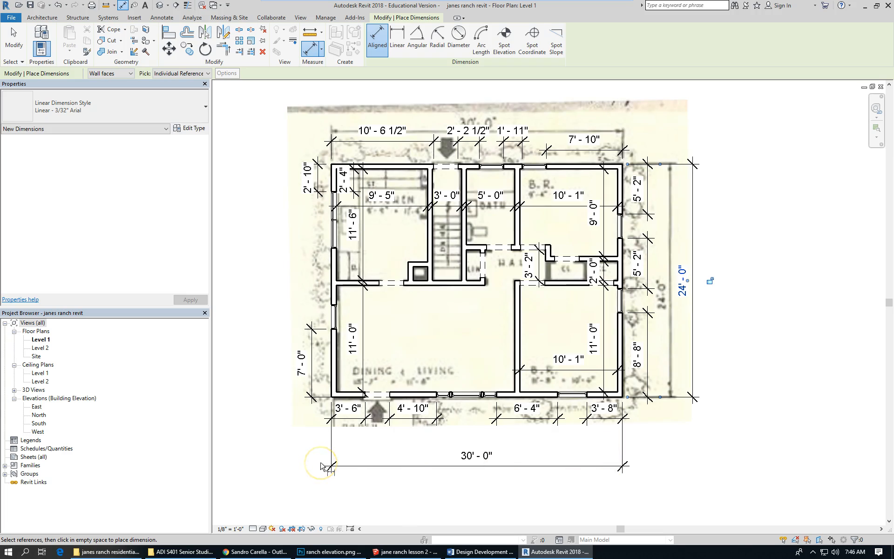
pyautogui.click(288, 350)
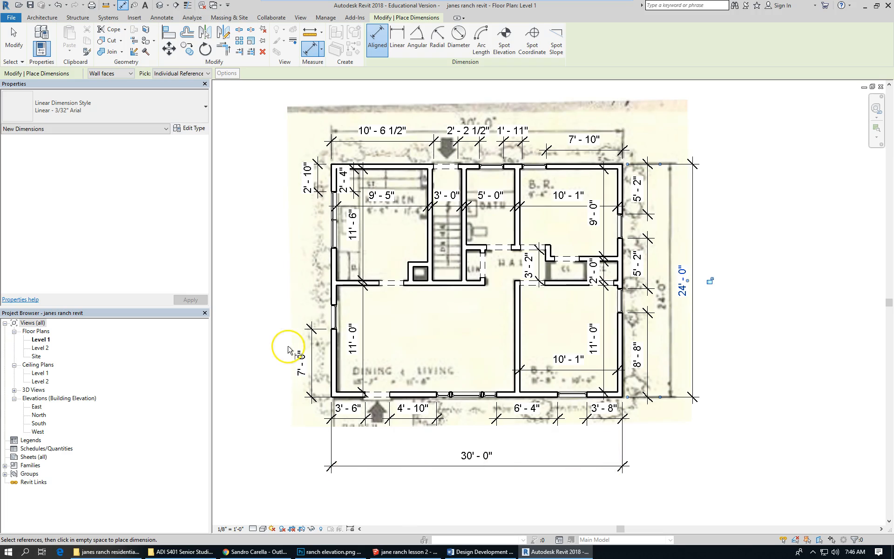